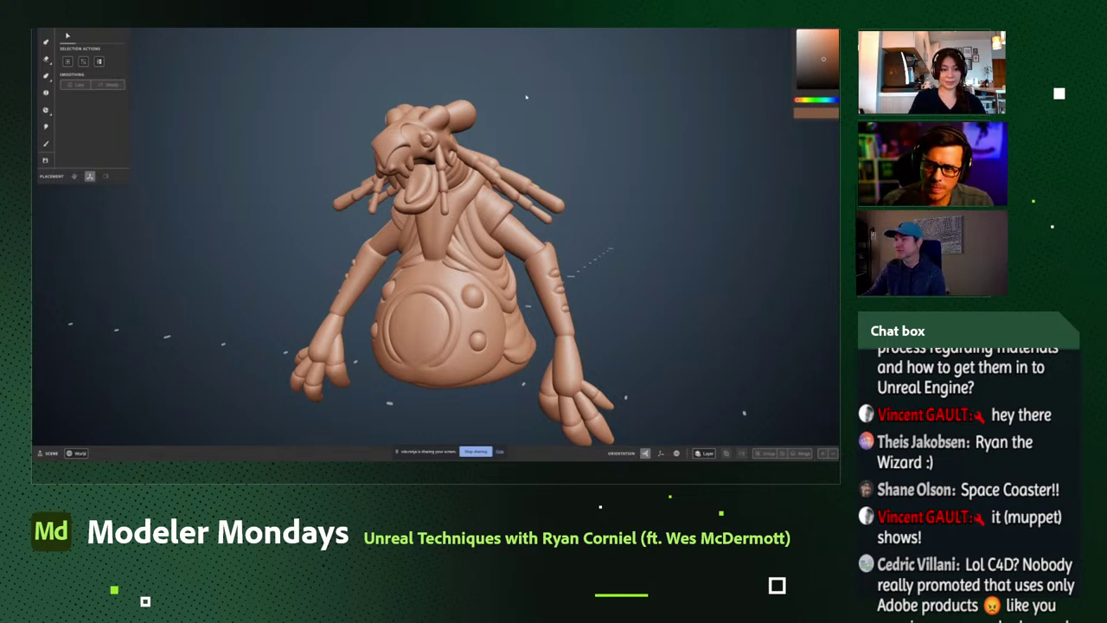
Open the mesh Export dialog and switch Polygon type from Triangles to Quads.
left_click(39, 34)
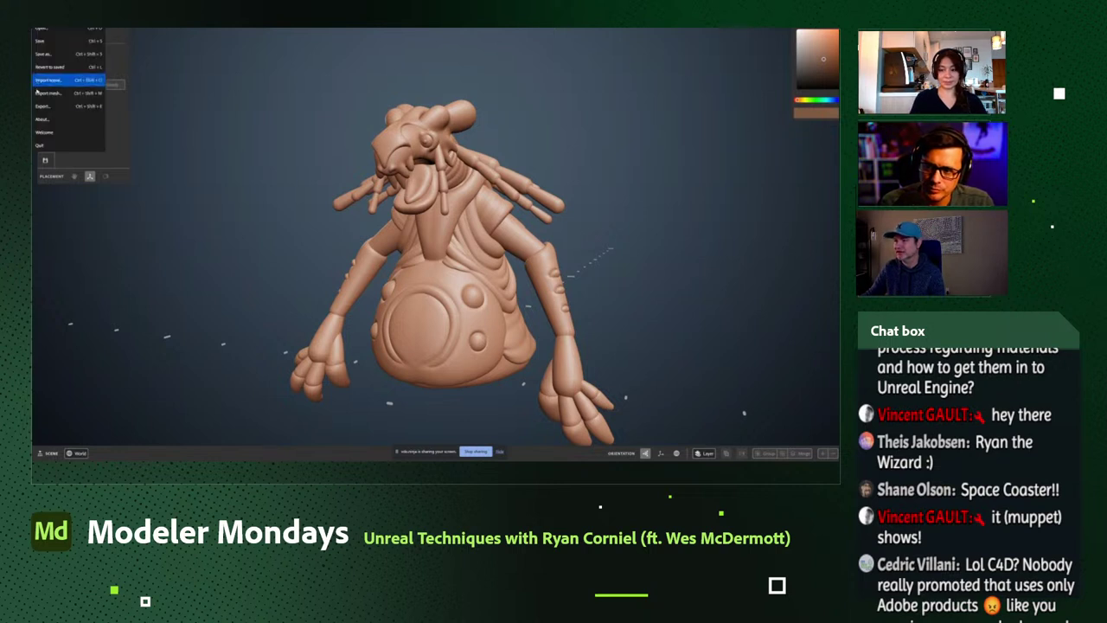
left_click(60, 106)
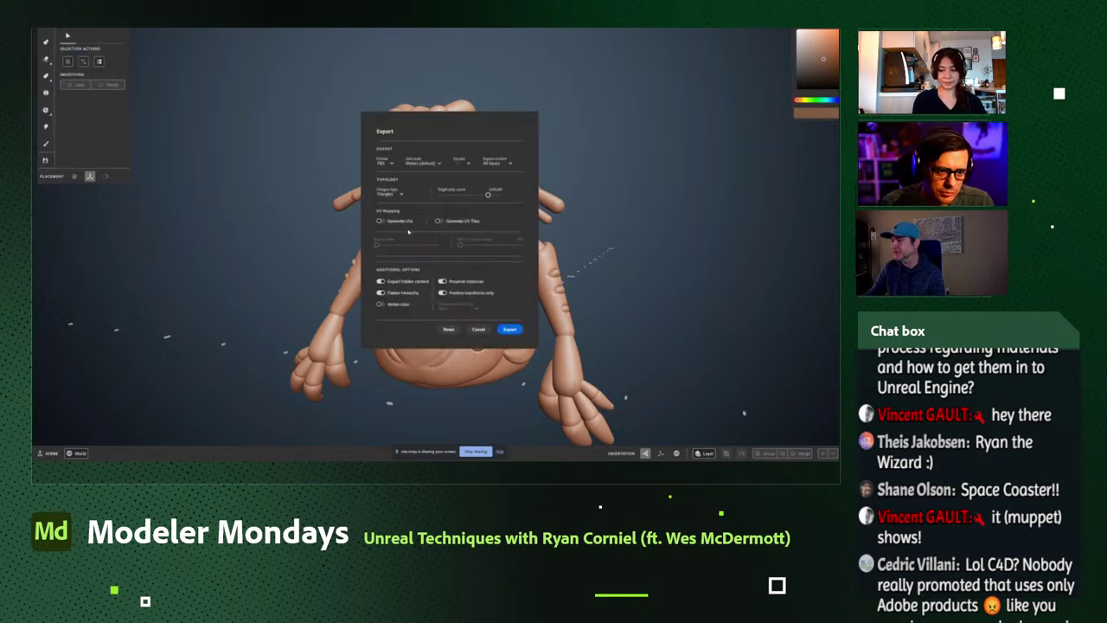
left_click(389, 193)
left_click(395, 204)
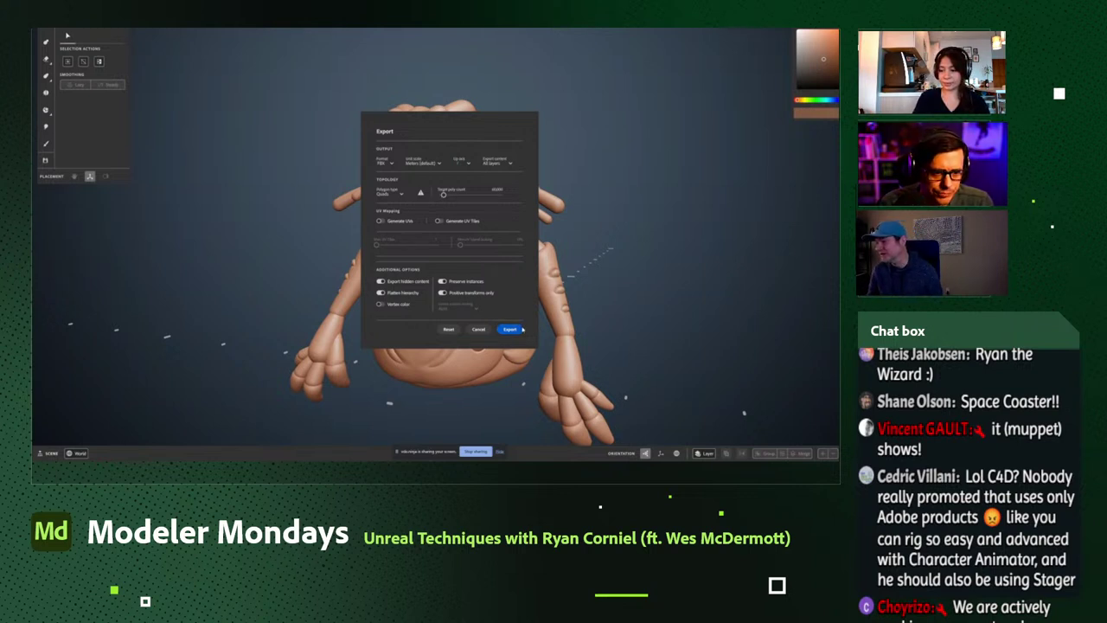
Cancel the Export dialog and discard the placed cube primitive.
left_click(478, 329)
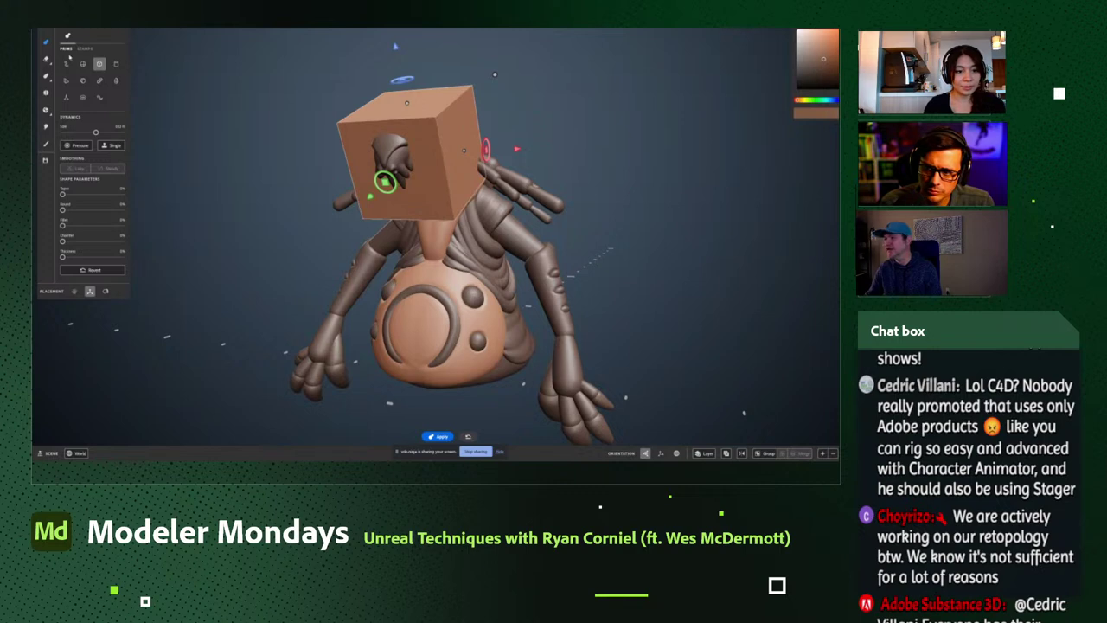
key("Escape")
key("Escape")
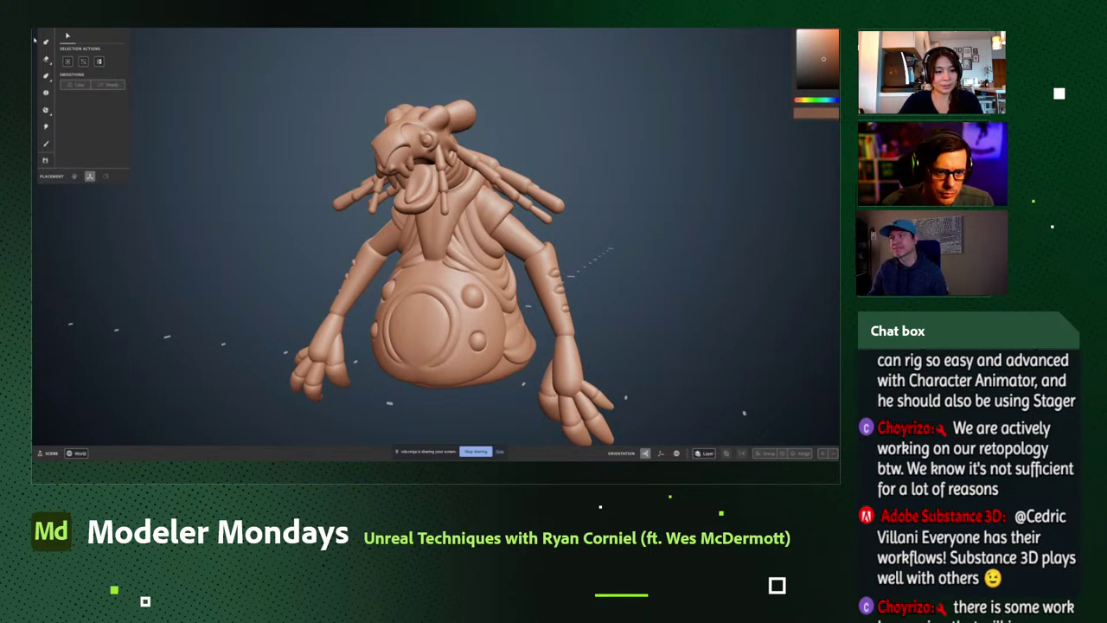
key("Escape")
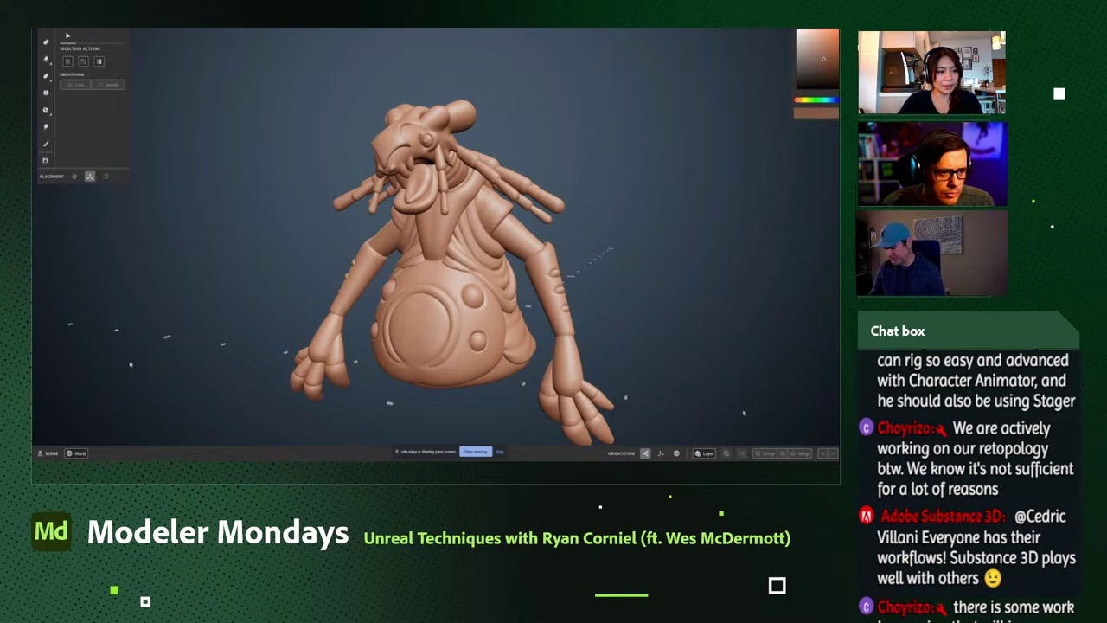
Switch to Substance 3D Painter through Task View and turn the creature to face front.
key("super+Tab")
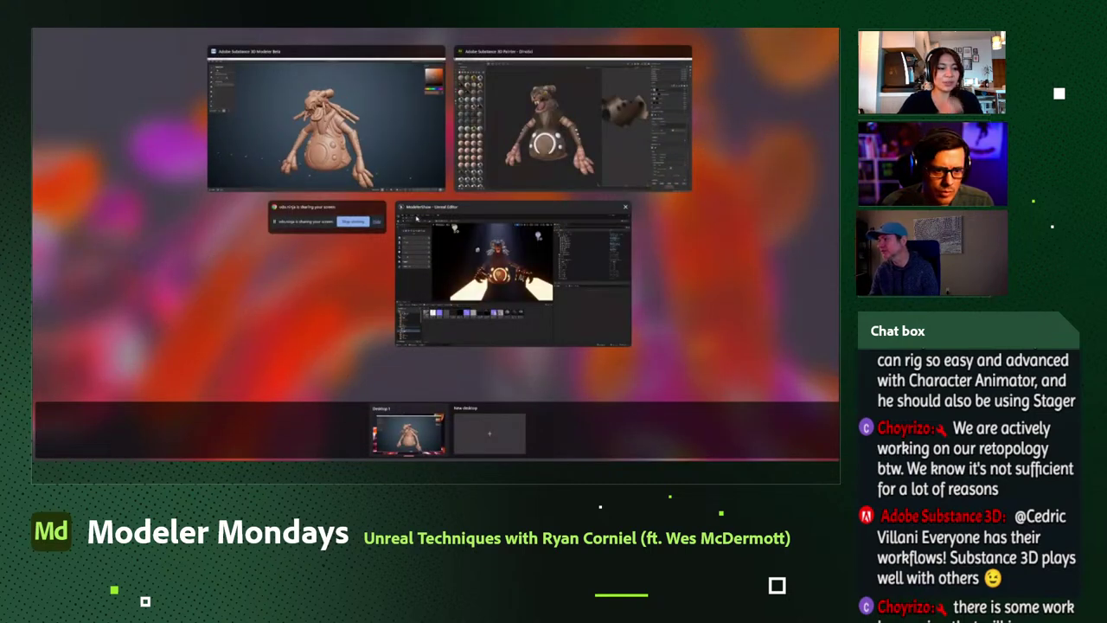
left_click(456, 185)
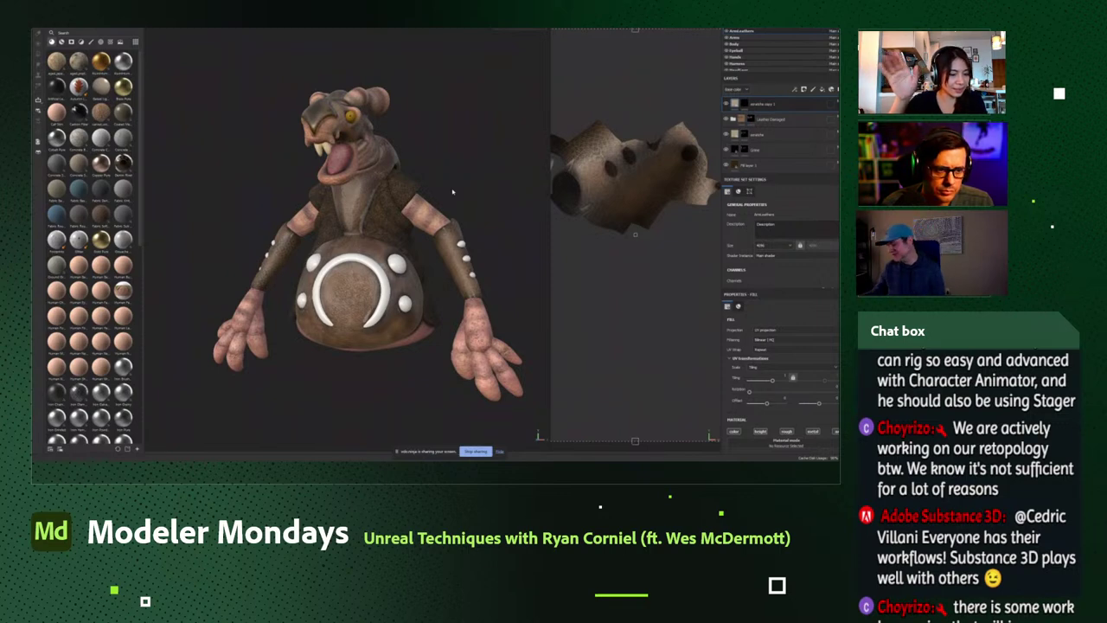
key("super")
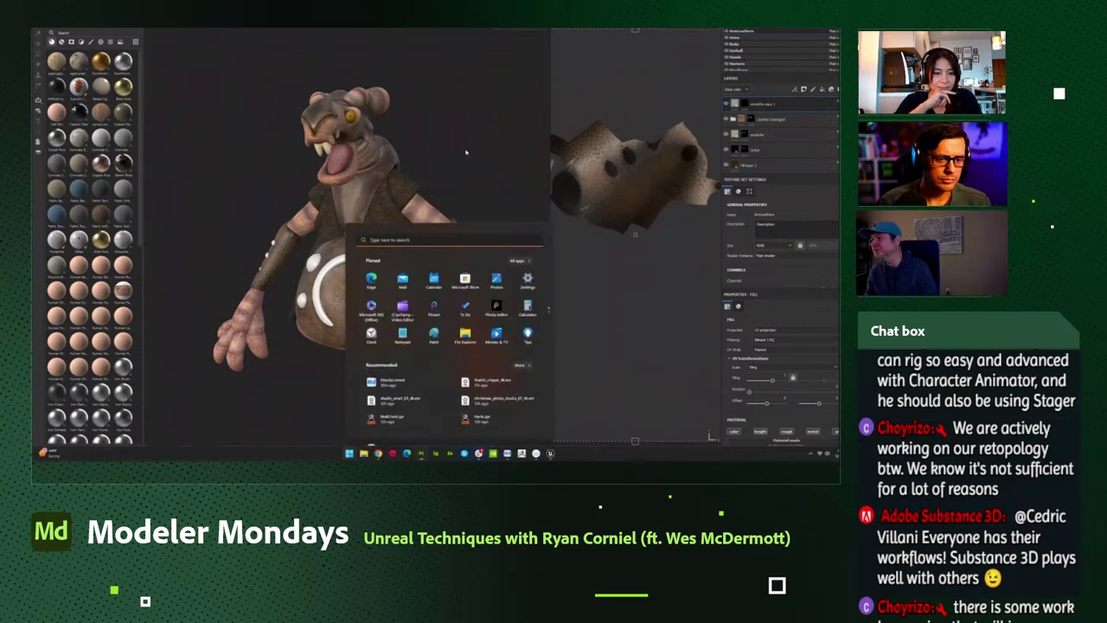
left_click_drag(472, 134, 455, 179, "alt")
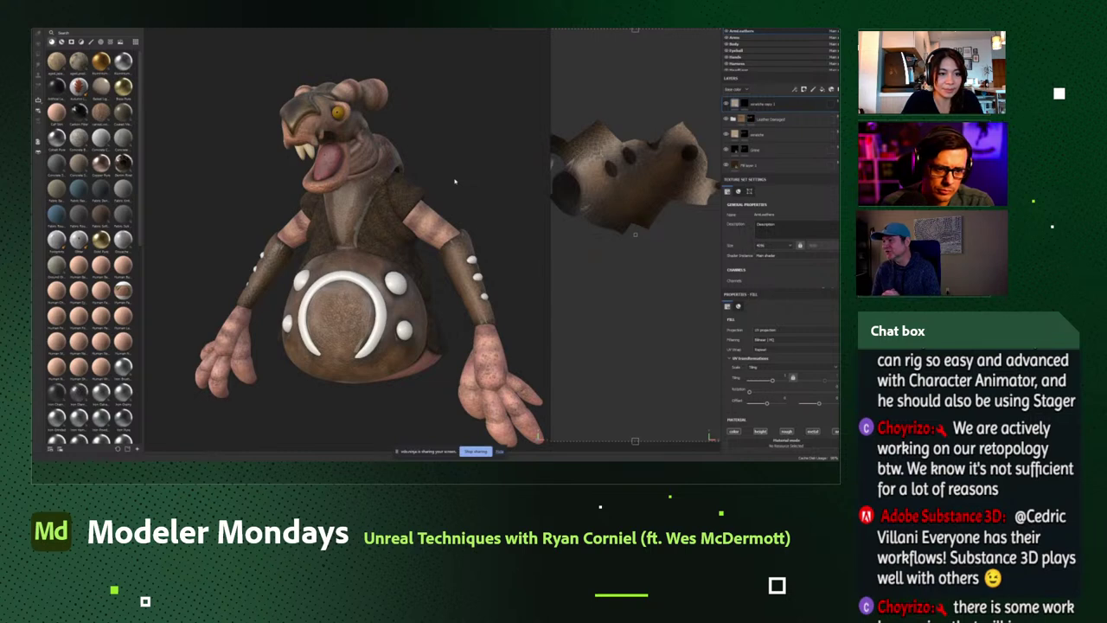
Orbit around the creature, then select a different texture set in the Texture Set List.
scroll(500, 245, "up", 3)
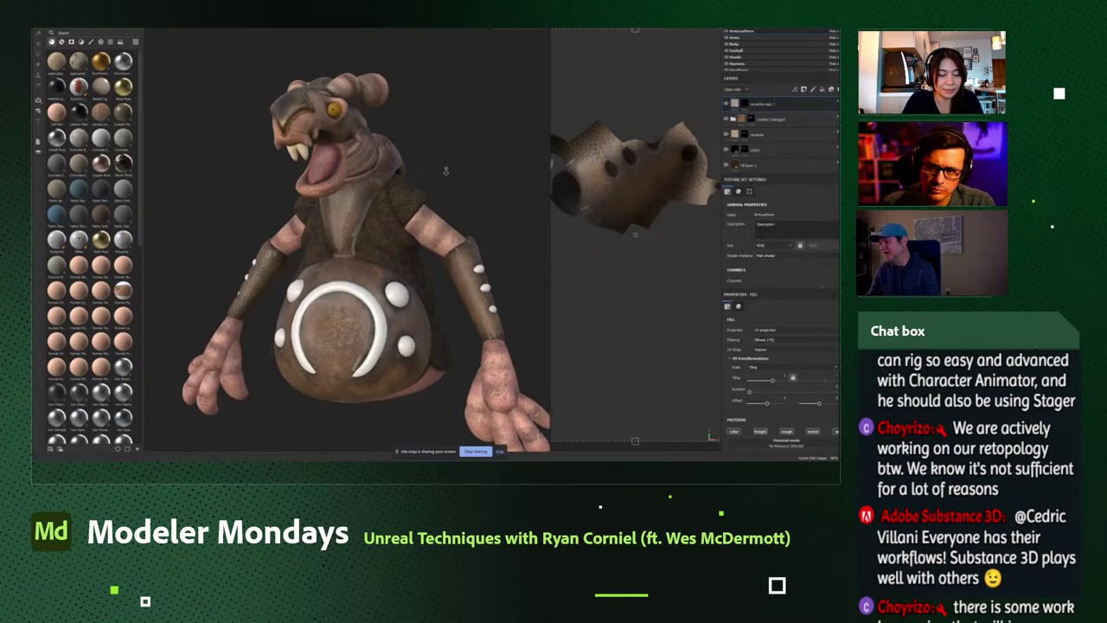
left_click_drag(500, 246, 313, 197, "alt")
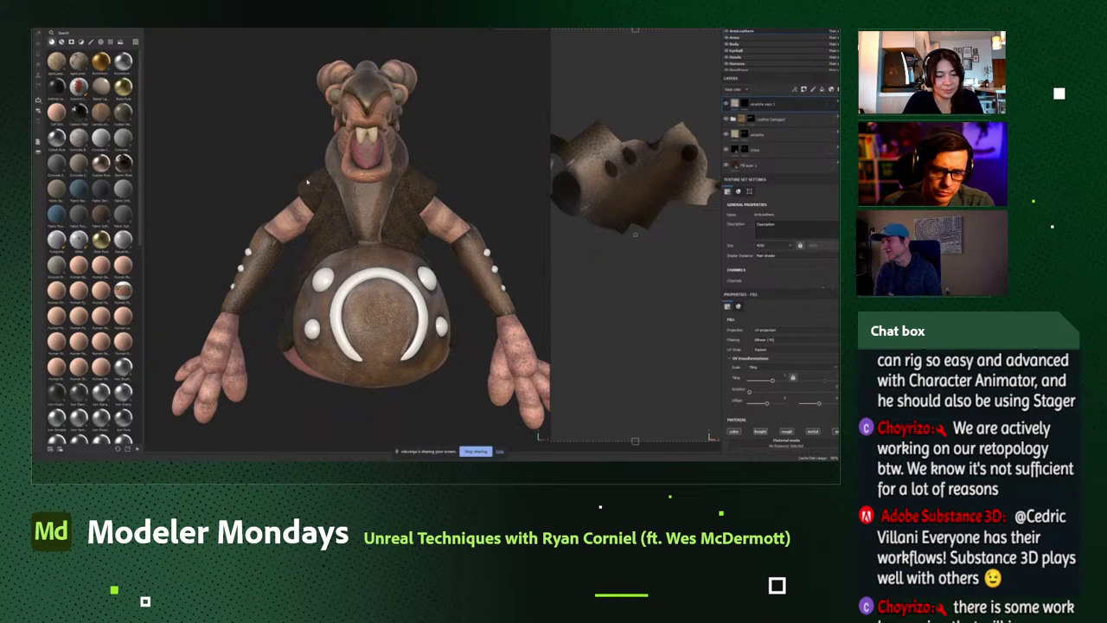
left_click_drag(308, 182, 435, 132, "alt")
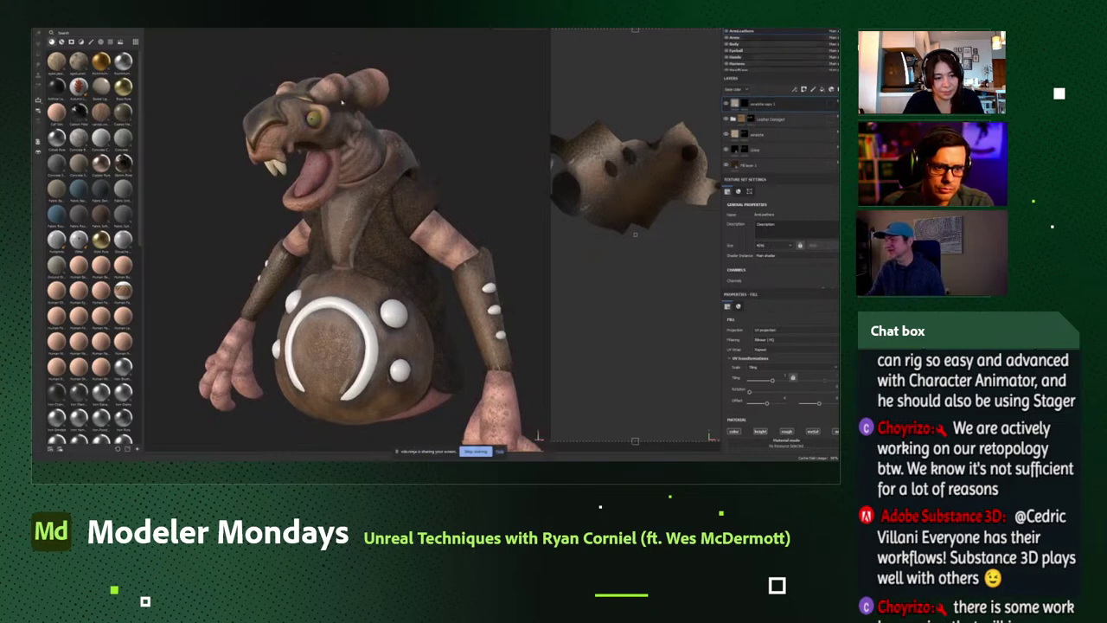
left_click(737, 37)
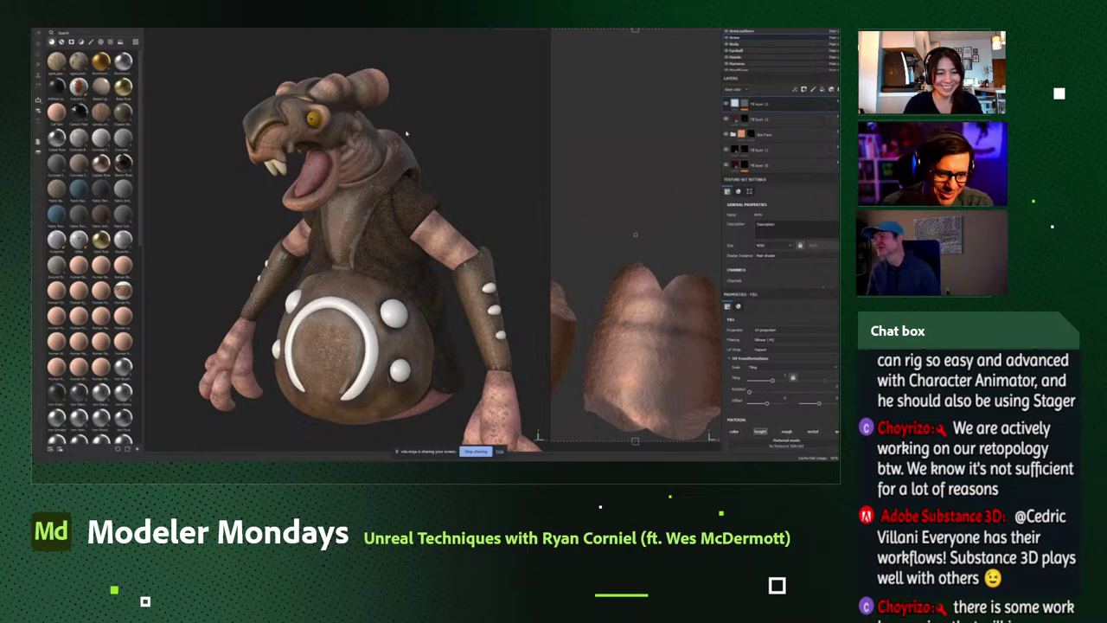
left_click_drag(503, 98, 498, 97, "alt")
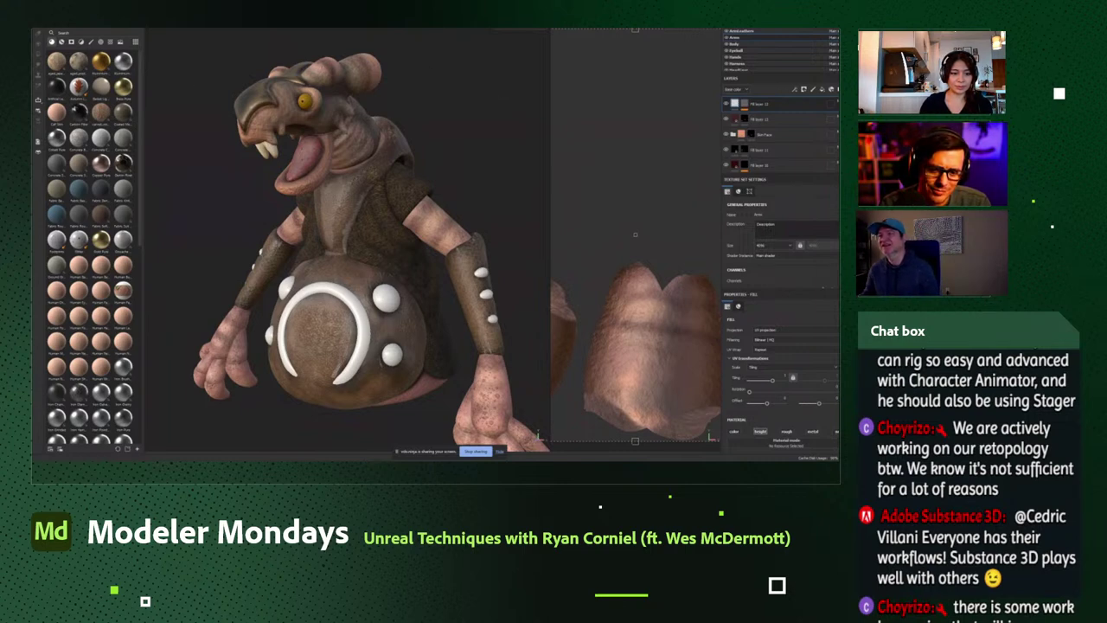
left_click(39, 28)
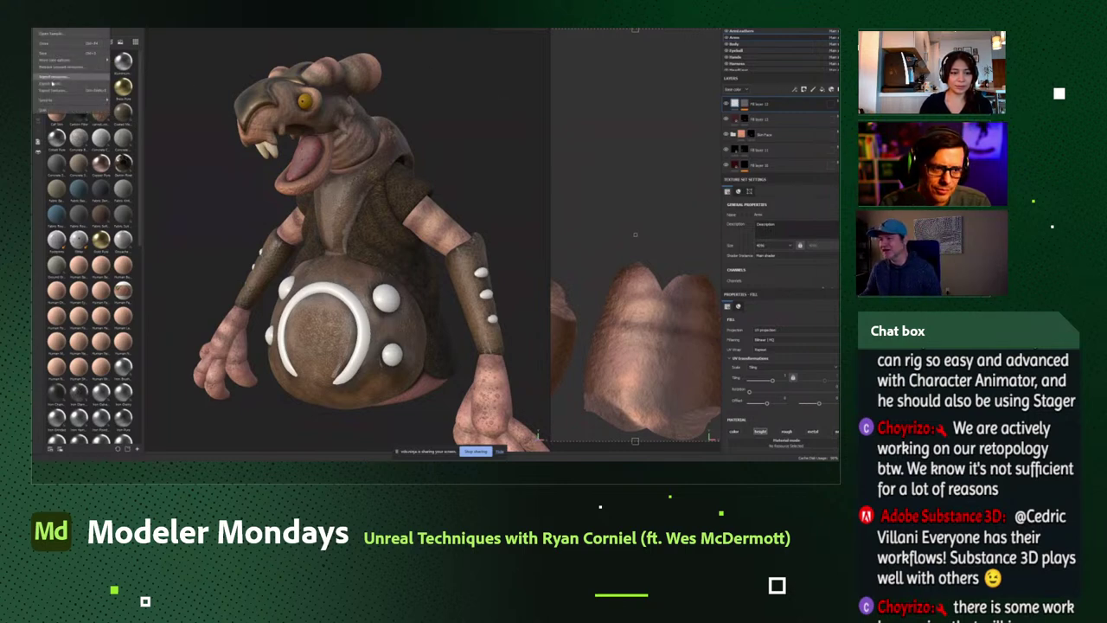
left_click(54, 90)
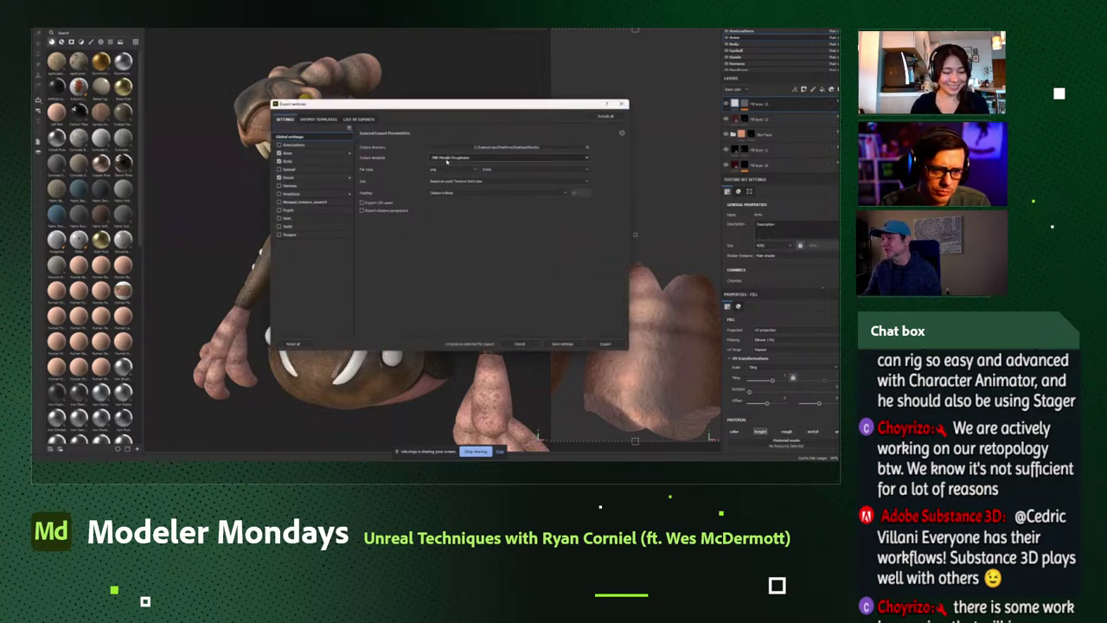
left_click(292, 153)
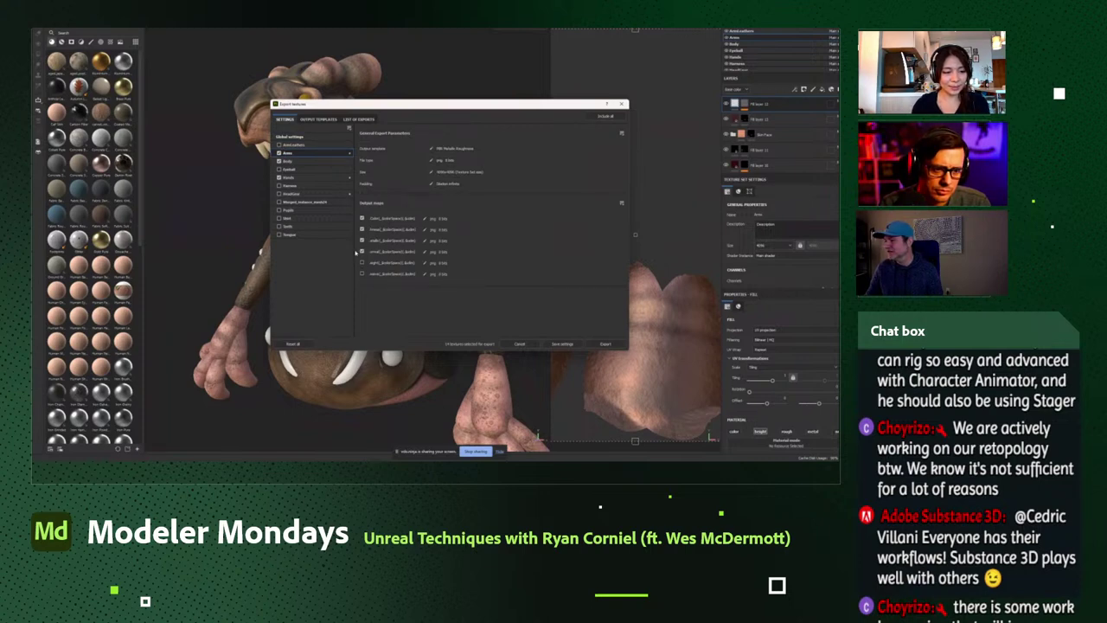
left_click_drag(353, 250, 342, 251)
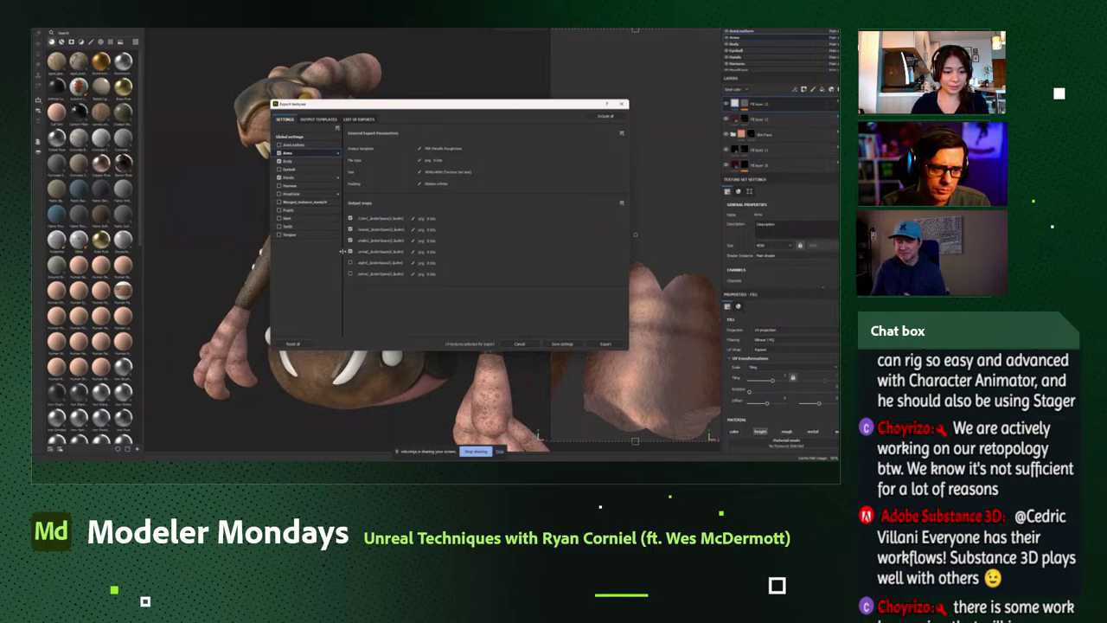
left_click(621, 104)
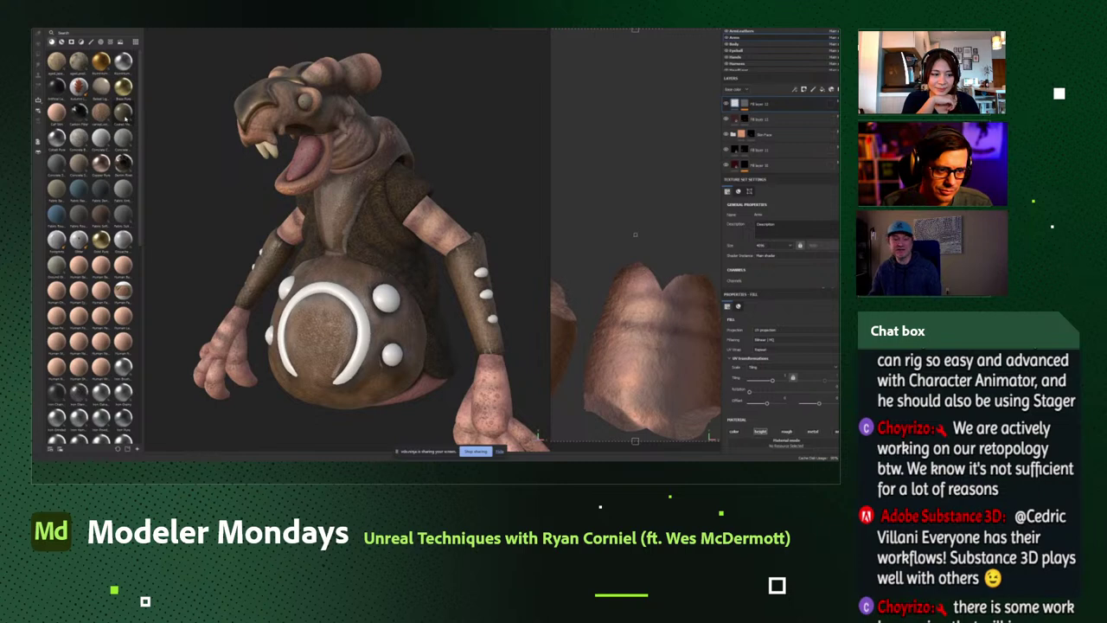
mouse_move(122, 136)
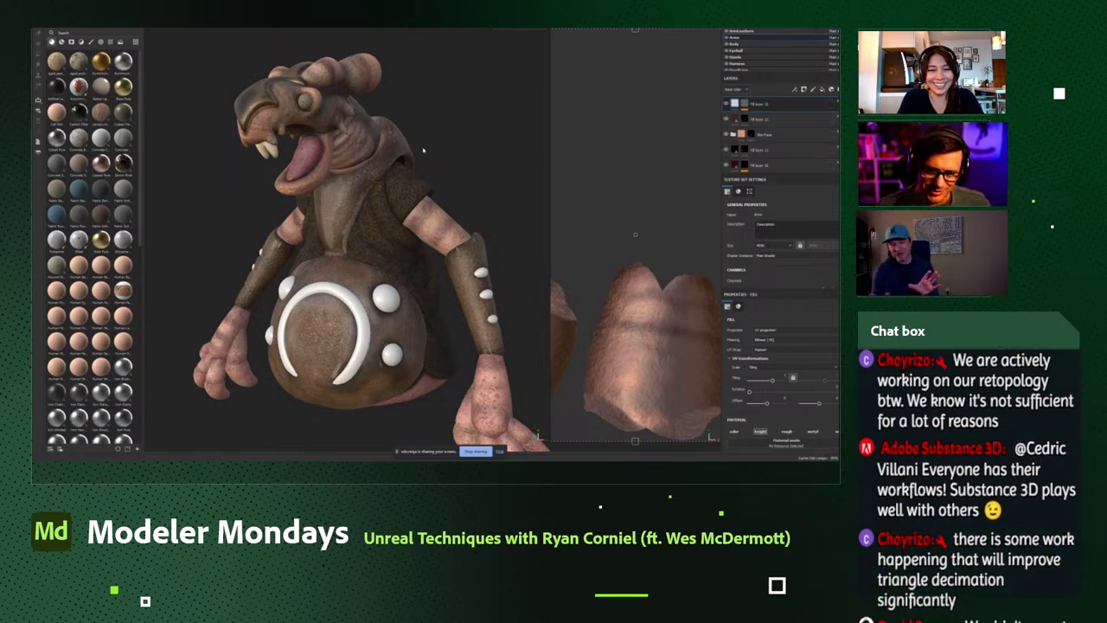
Search the Start menu for 'cin' and launch Maxon Cinema 4D 2023.
key("super")
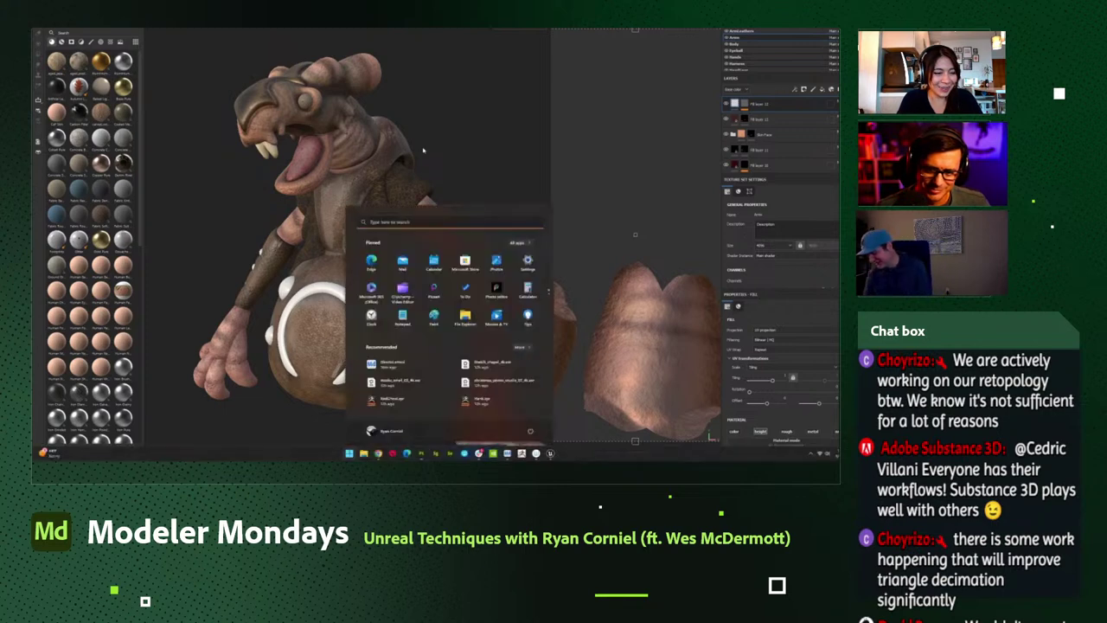
type("cin")
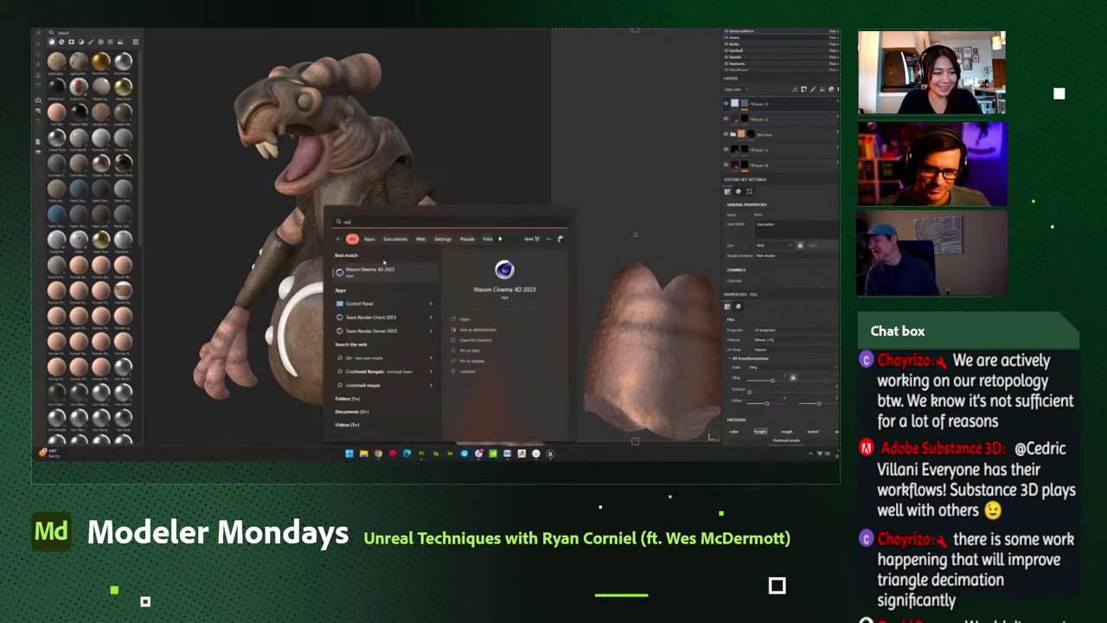
left_click(382, 271)
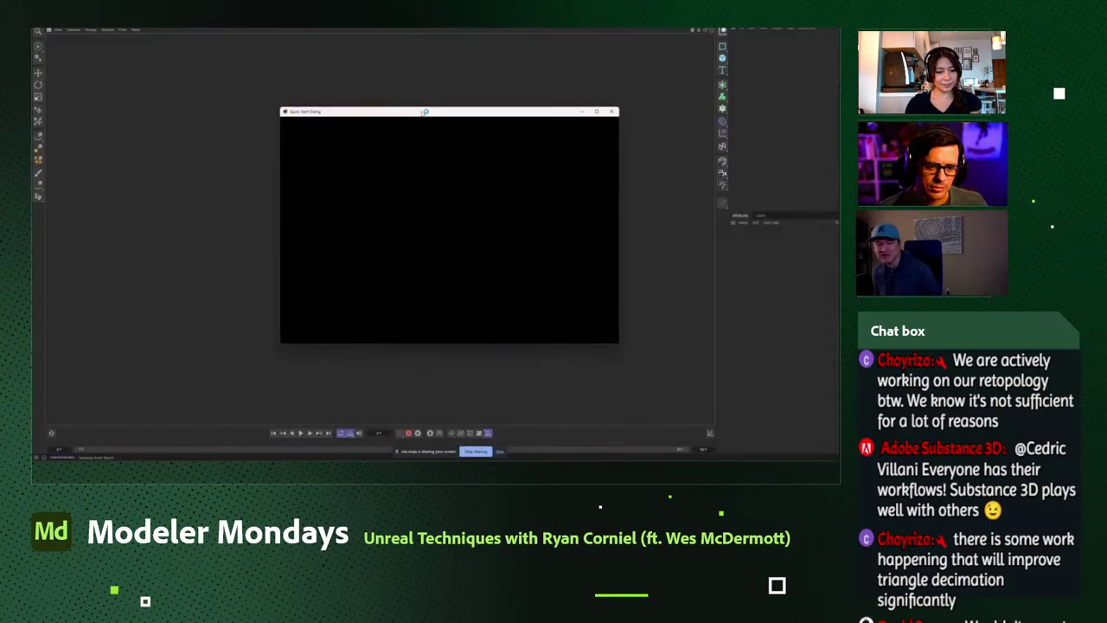
Close the Quick Start dialog and reopen the second project under File > Open Recent.
left_click(614, 111)
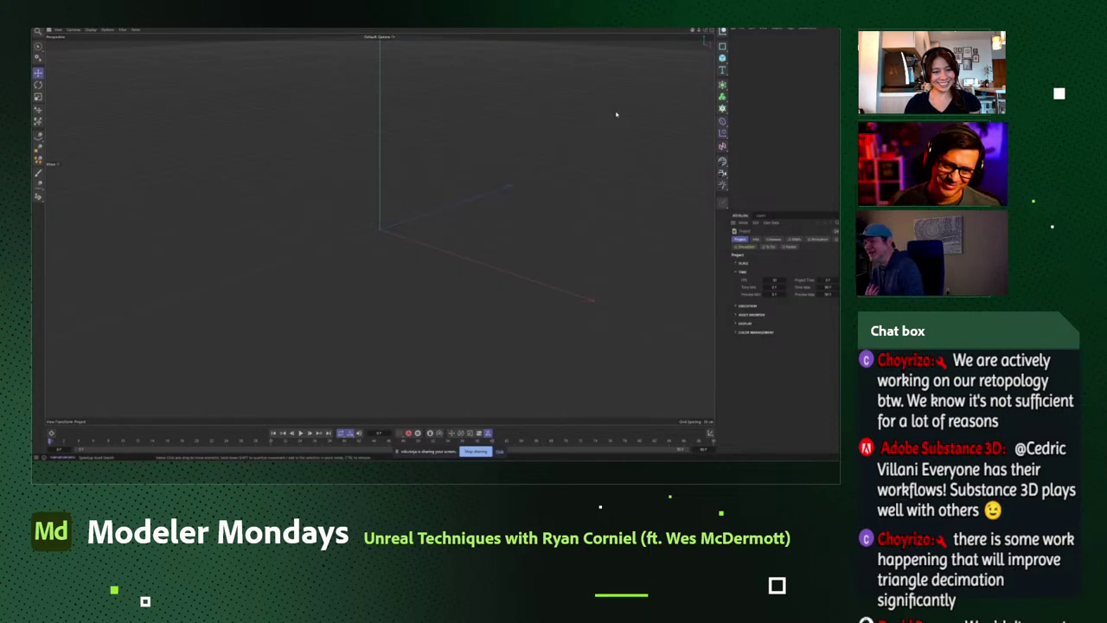
left_click(57, 30)
mouse_move(61, 47)
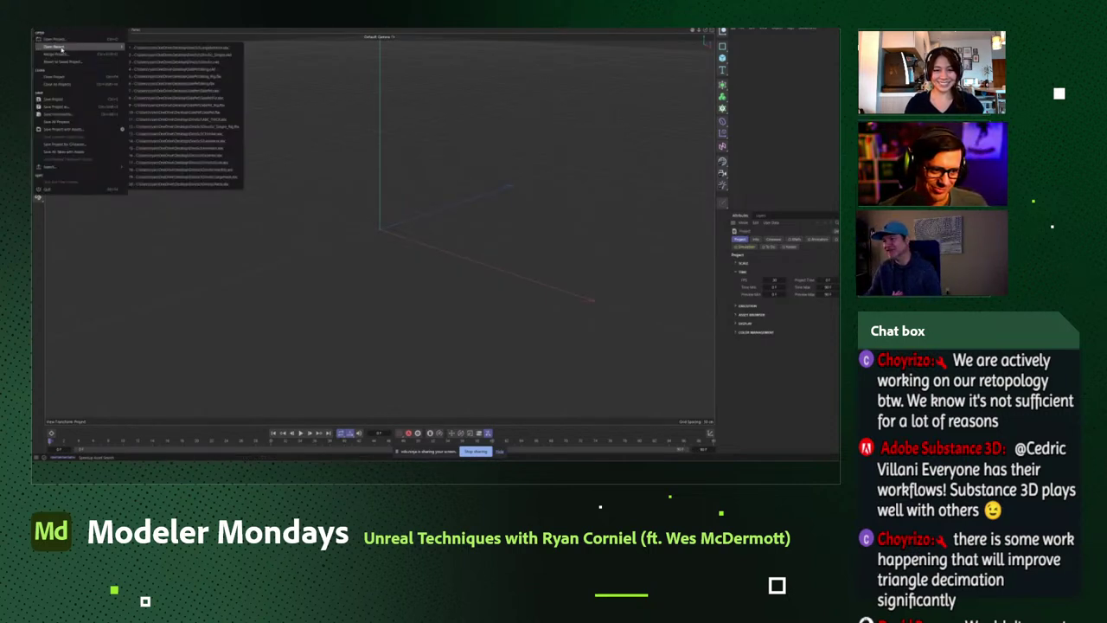
left_click(180, 55)
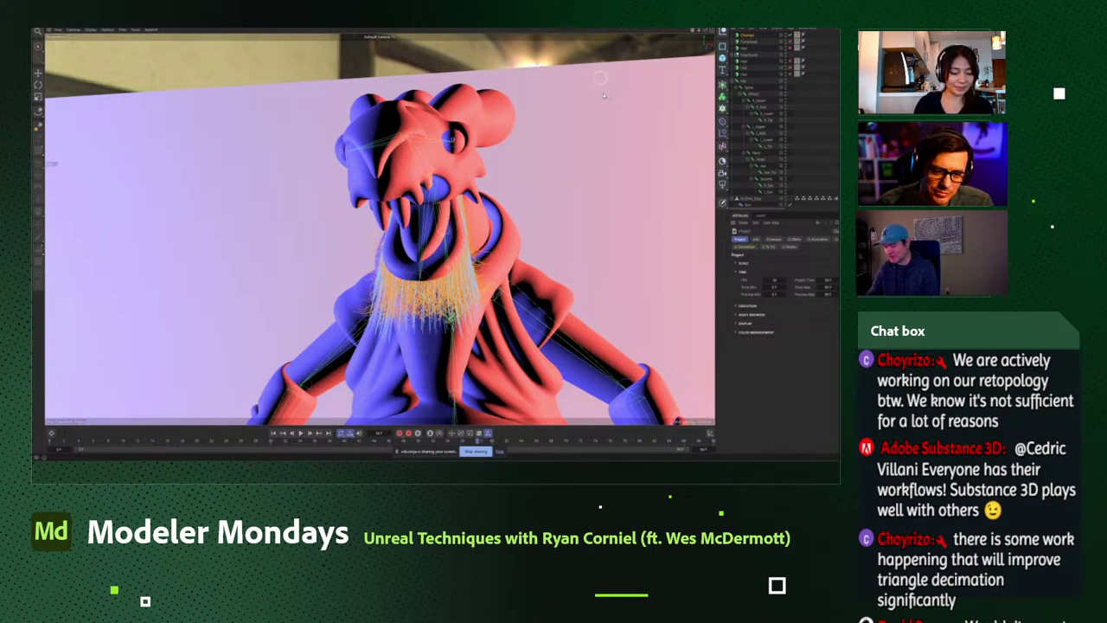
Orbit the viewport to inspect the hairy creature from above and from its right side.
left_click_drag(641, 243, 544, 182, "alt")
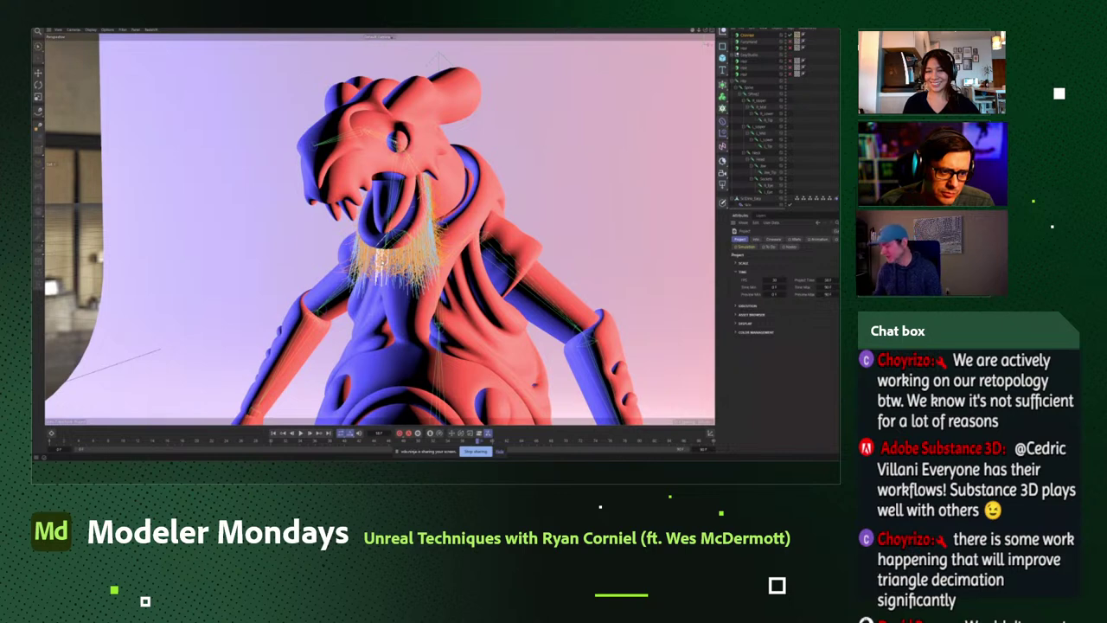
mouse_move(597, 223)
left_mouse_down("alt")
mouse_move(572, 223)
mouse_move(597, 225)
left_mouse_up("alt")
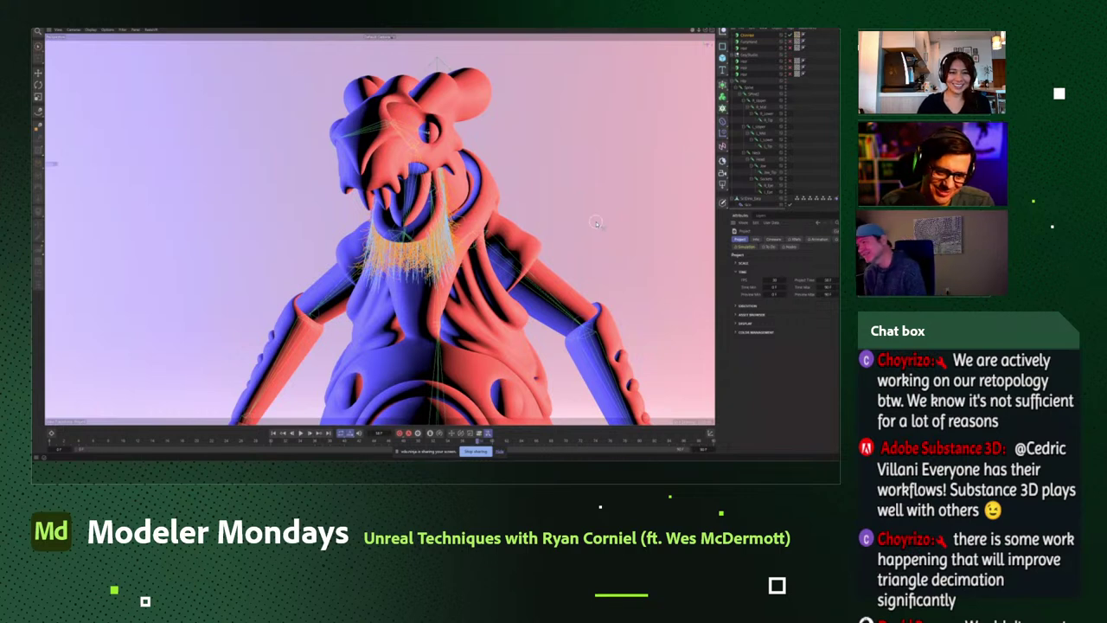
left_click_drag(596, 223, 469, 191, "alt")
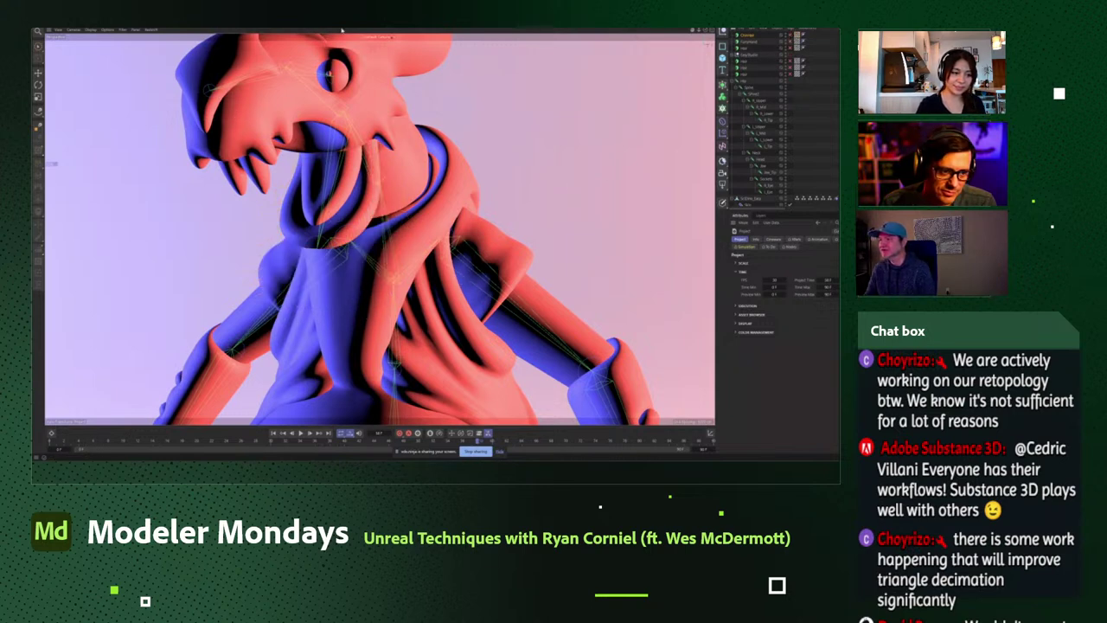
Select the creature mesh and switch the viewport to shaded plus wireframe display.
left_click(753, 198)
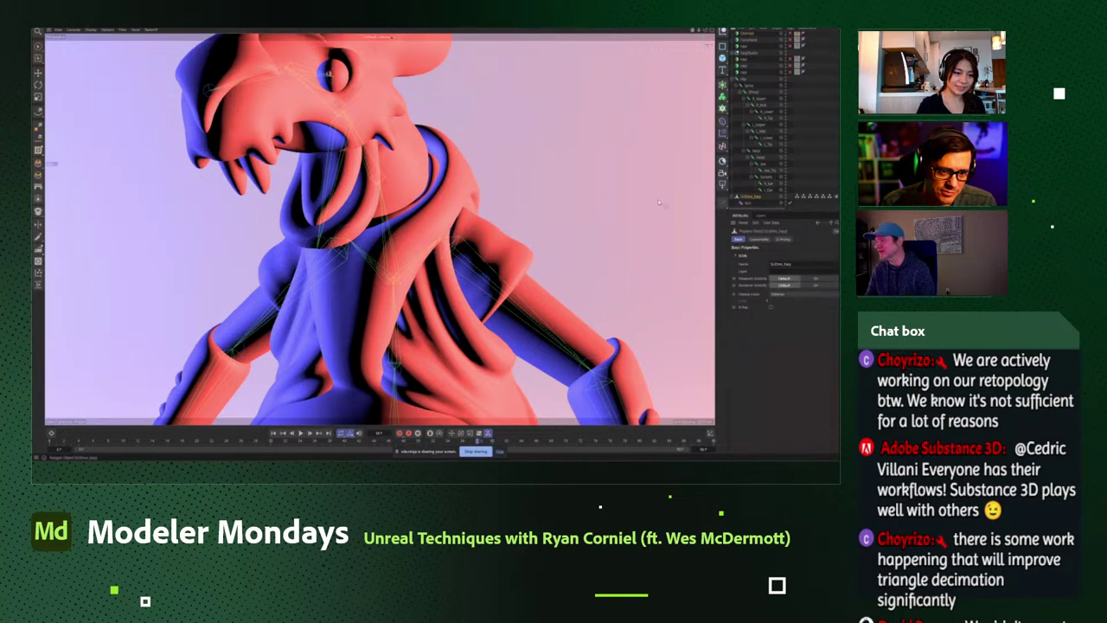
key("n")
key("b")
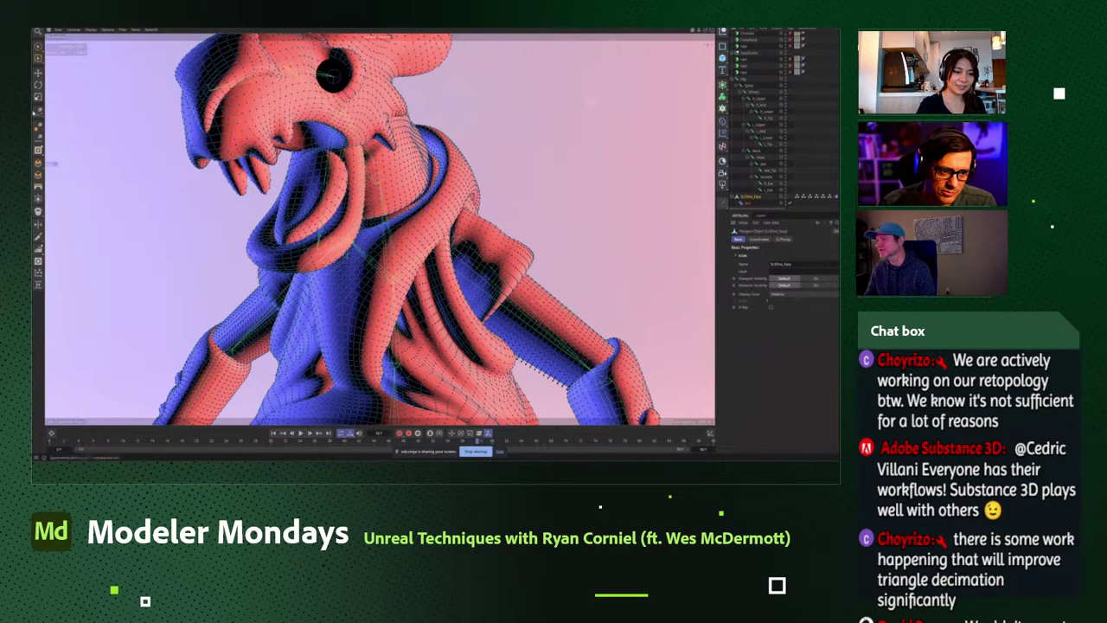
Add a Hair object to the creature mesh from the V command popup and check its guides.
key("9")
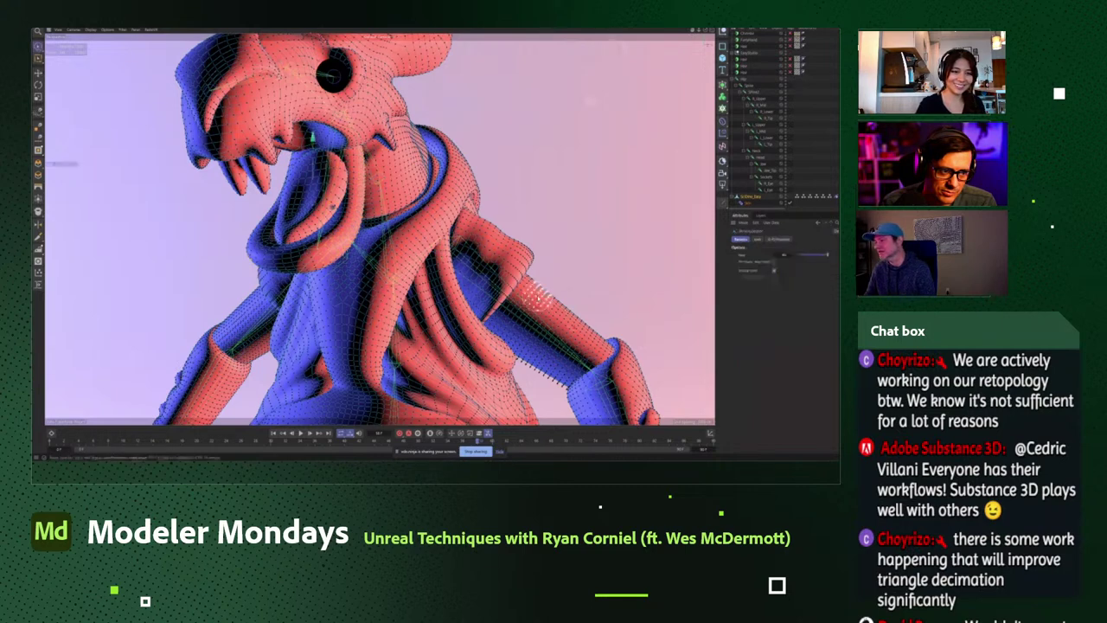
left_click_drag(576, 325, 605, 259, "alt")
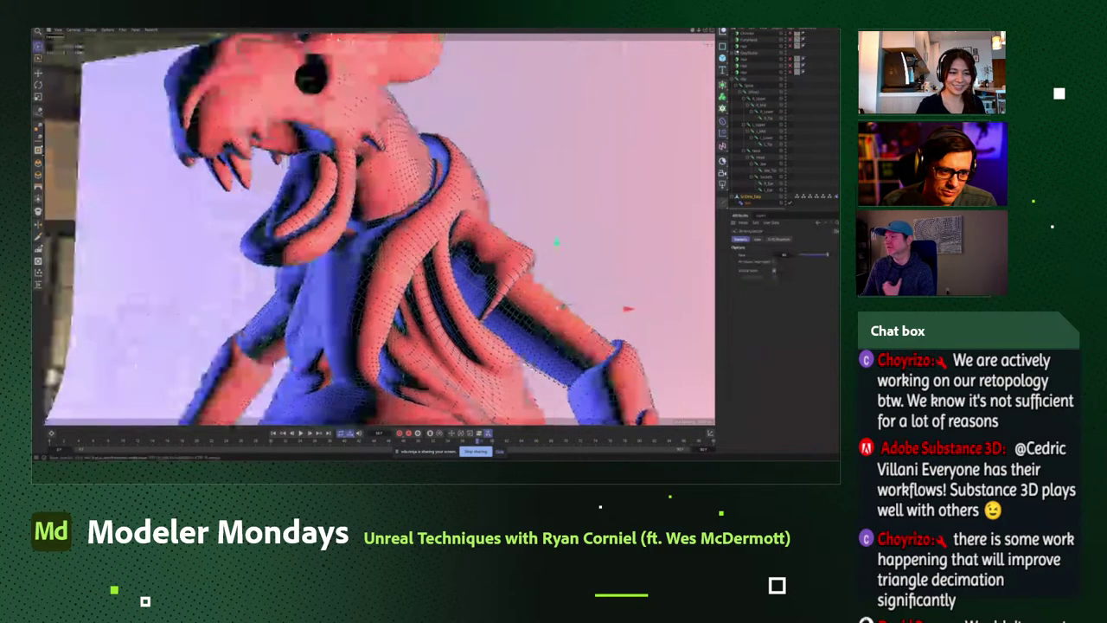
key("v")
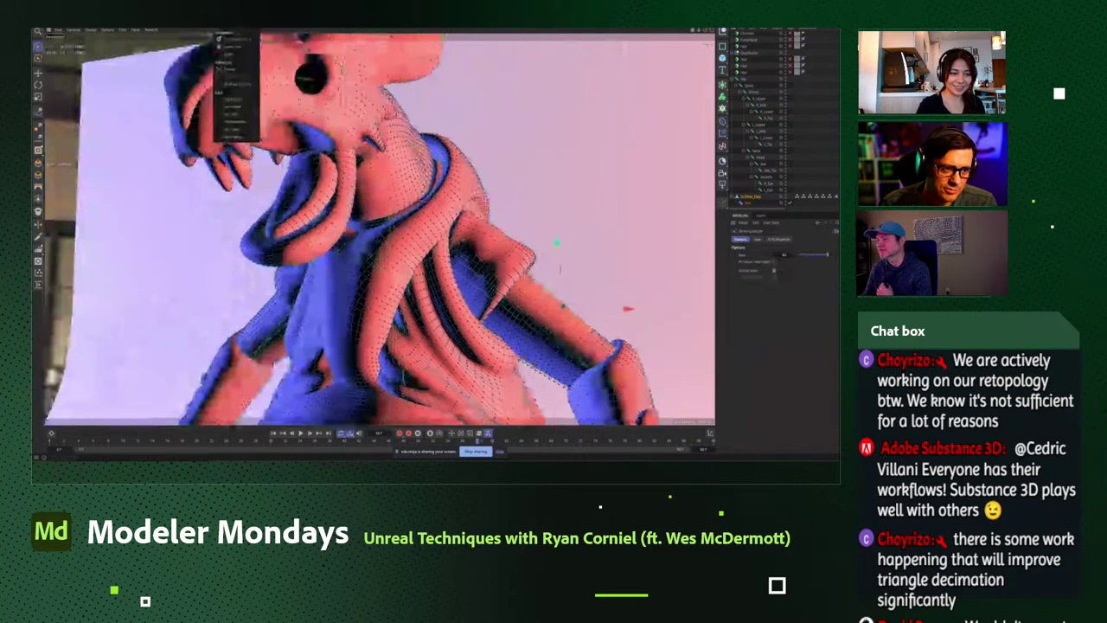
mouse_move(236, 100)
left_click(275, 104)
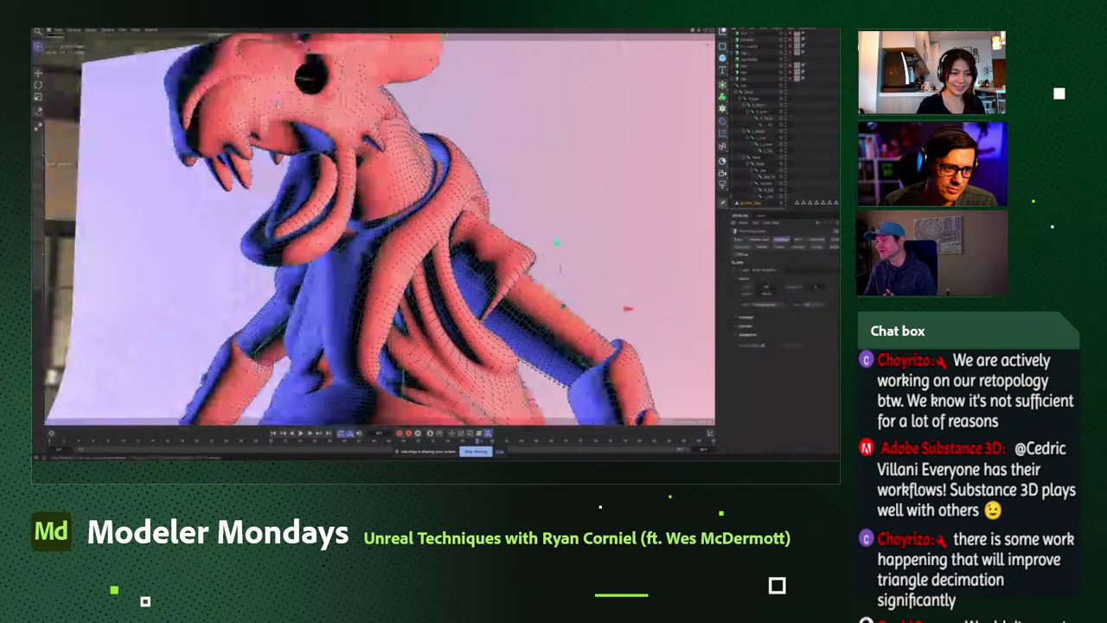
left_click_drag(534, 198, 641, 251, "alt")
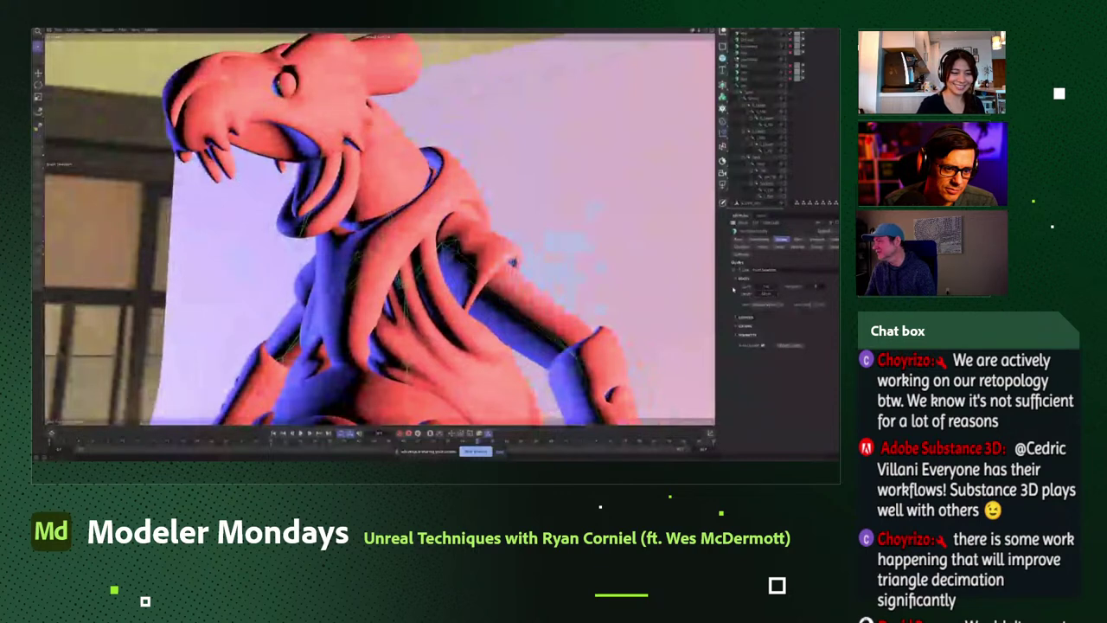
left_click_drag(519, 198, 597, 201, "alt")
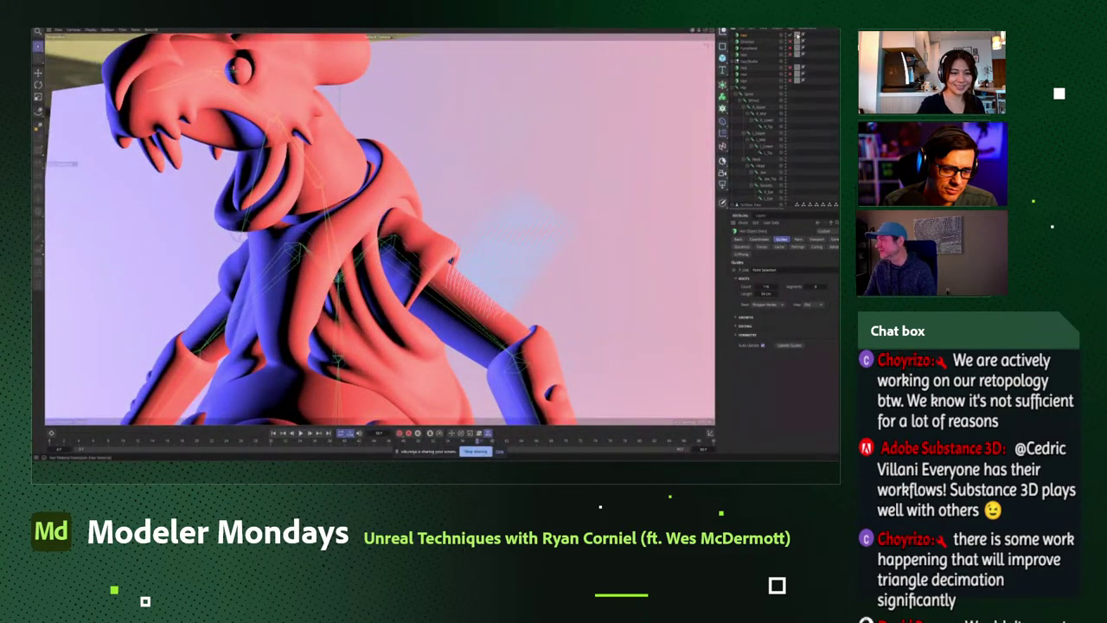
left_click(797, 37)
double_click(797, 36)
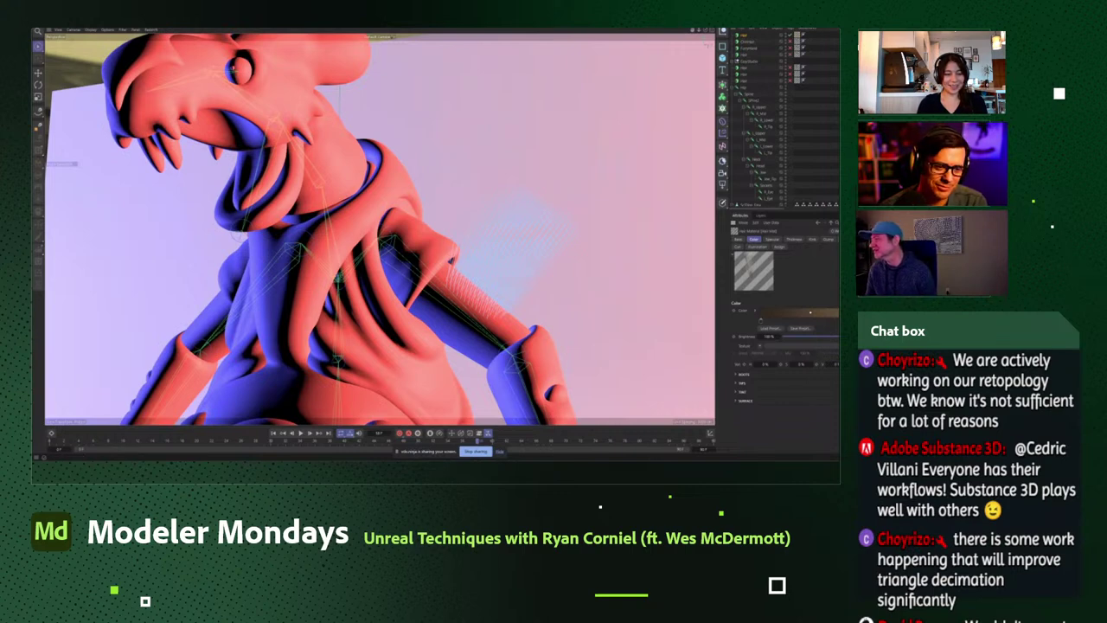
Set the Hair object's Generate Type to Spline, producing an orange tuft on the shoulder.
left_click(815, 224)
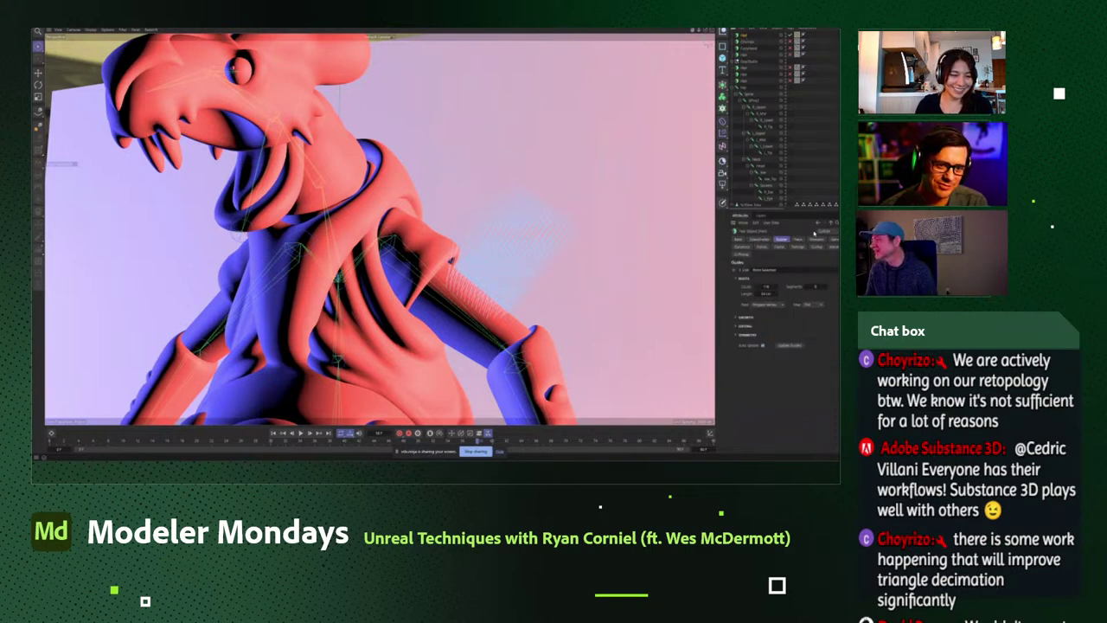
left_click(832, 239)
left_click(757, 279)
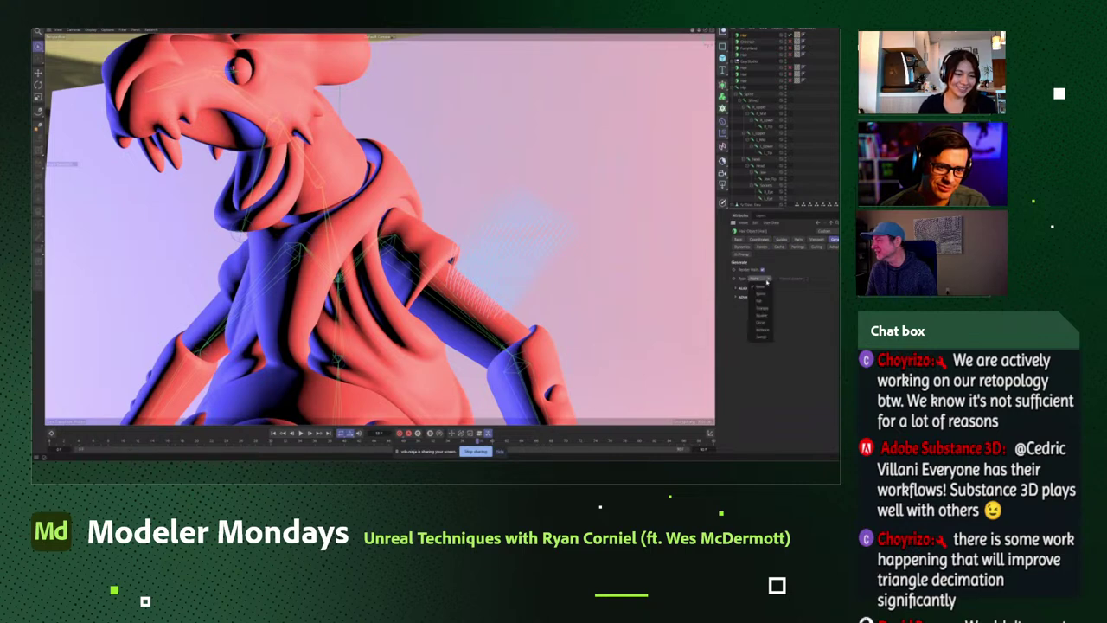
left_click(764, 296)
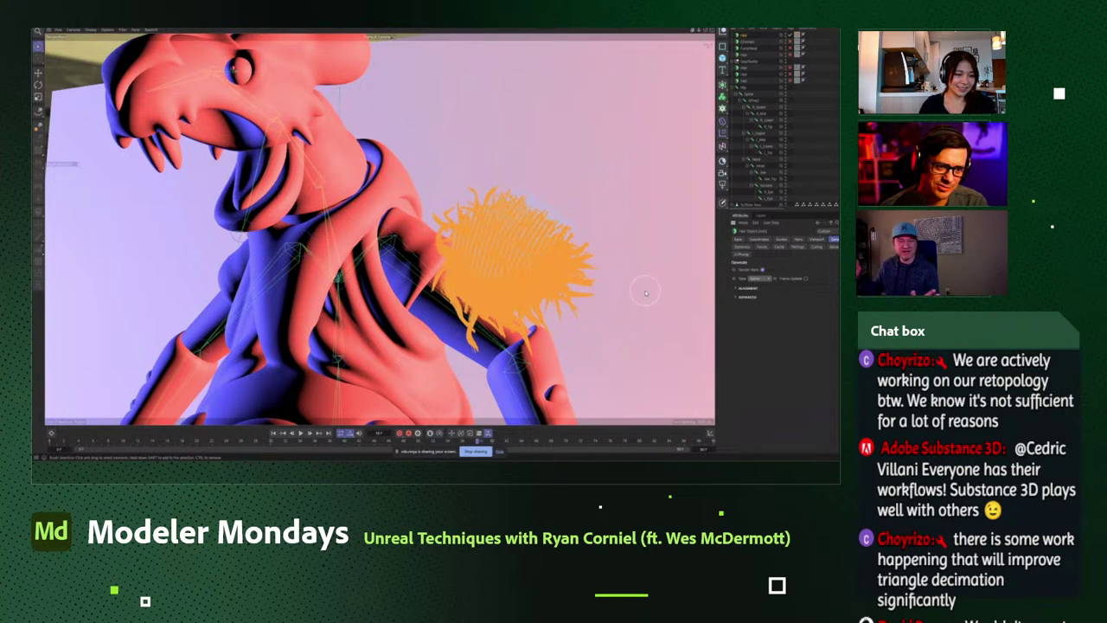
mouse_move(620, 244)
left_mouse_down("alt")
mouse_move(606, 251)
mouse_move(619, 243)
left_mouse_up("alt")
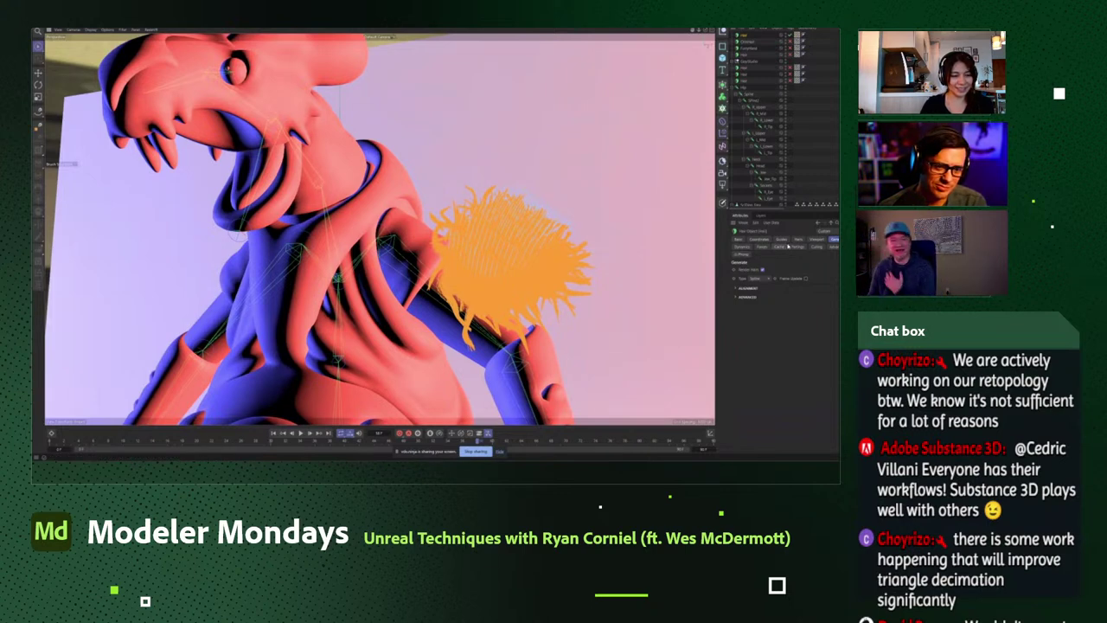
left_click(761, 278)
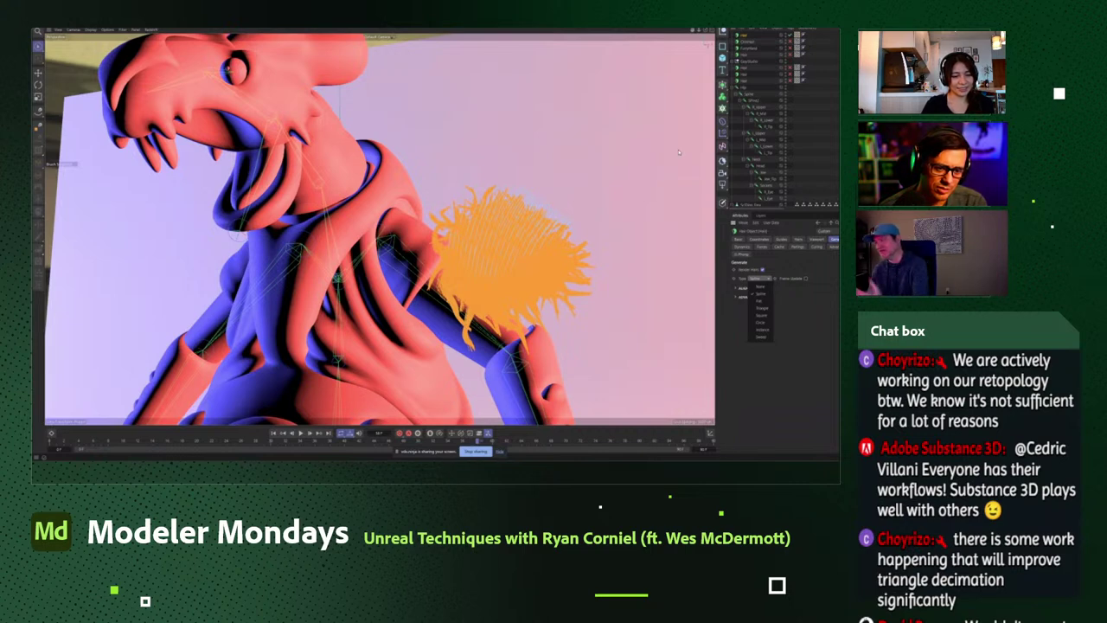
left_click(747, 35)
left_click(746, 35)
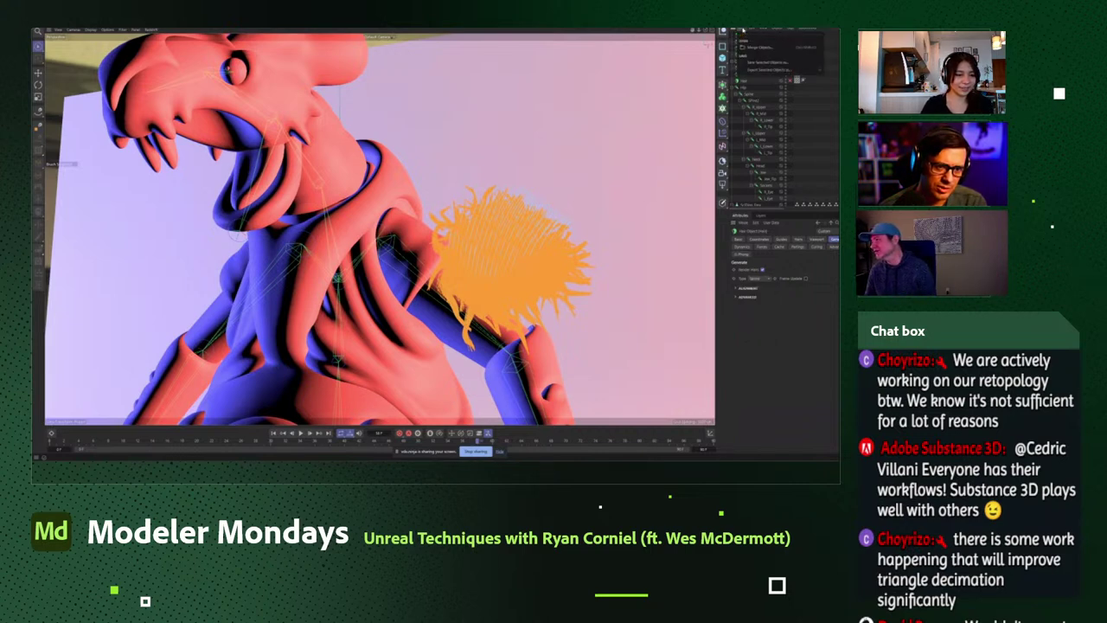
mouse_move(754, 69)
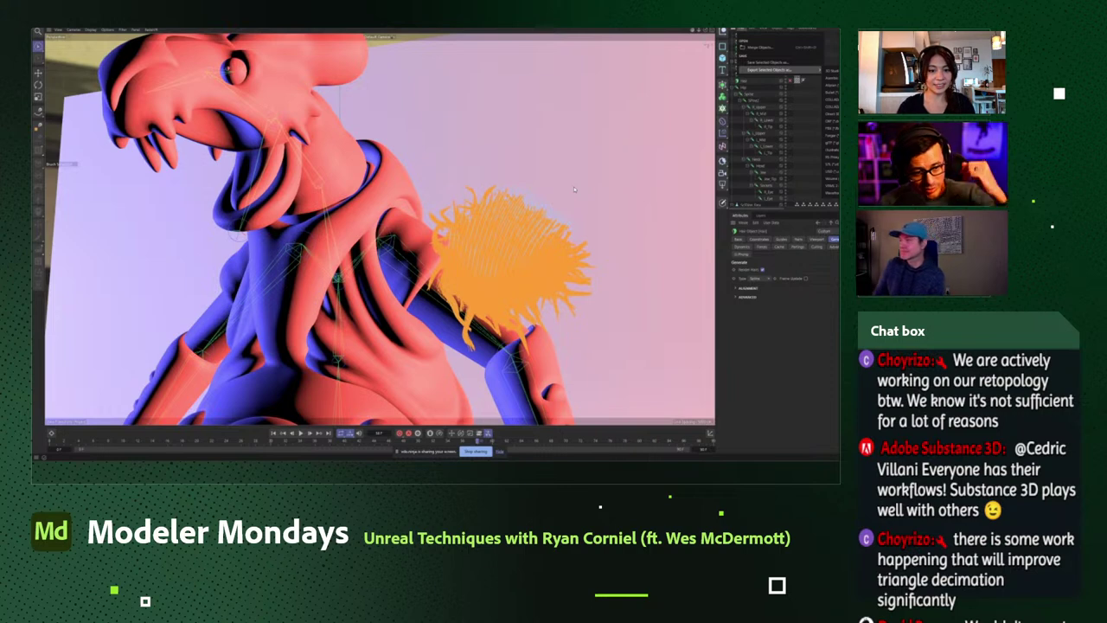
left_click(806, 350)
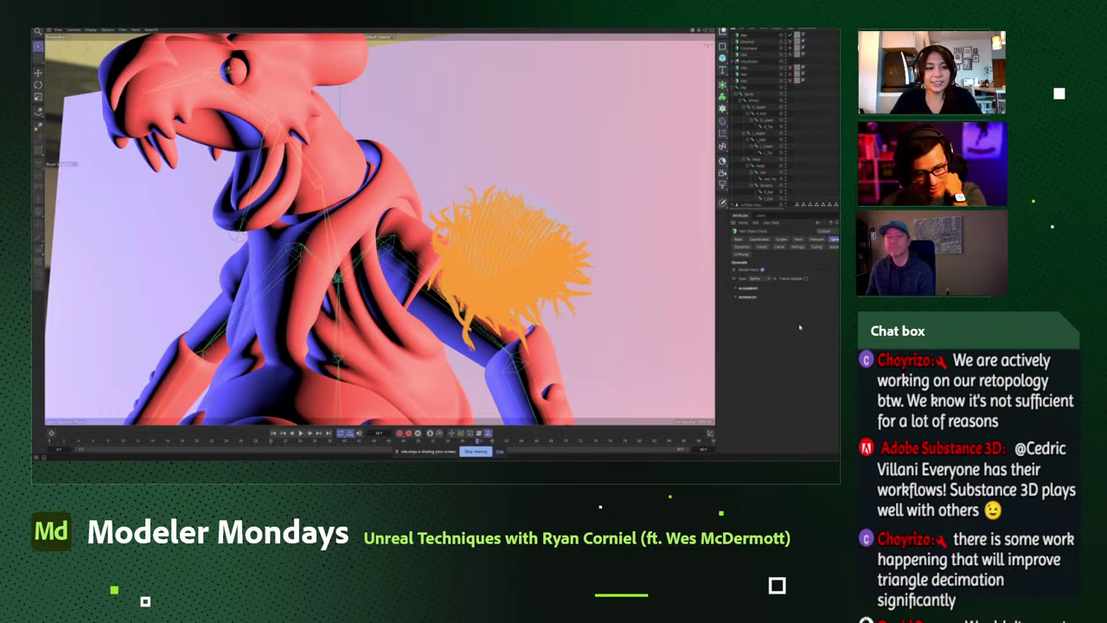
left_click(790, 37)
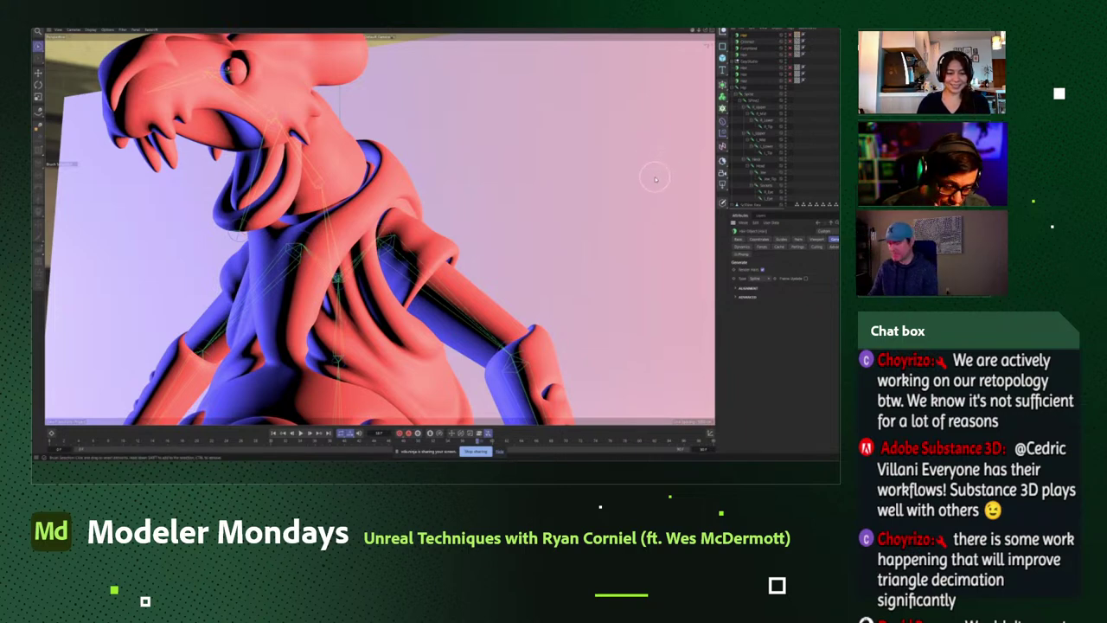
Orbit the Cinema 4D view until the rigged creature faces the camera front-on.
left_click_drag(494, 179, 508, 190, "alt")
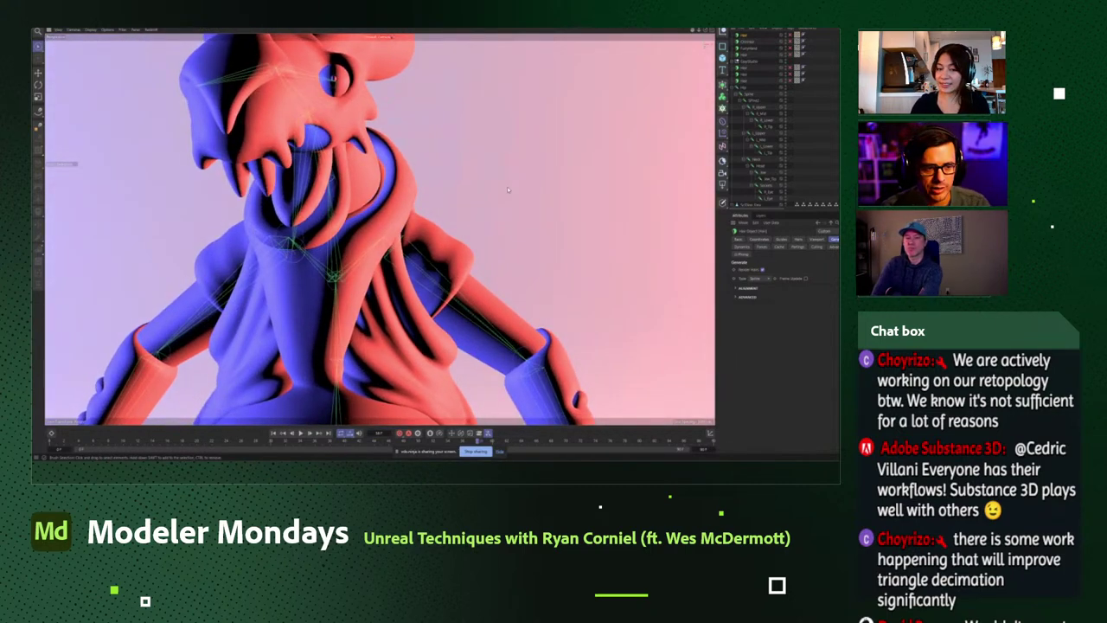
left_click_drag(507, 186, 471, 171, "alt")
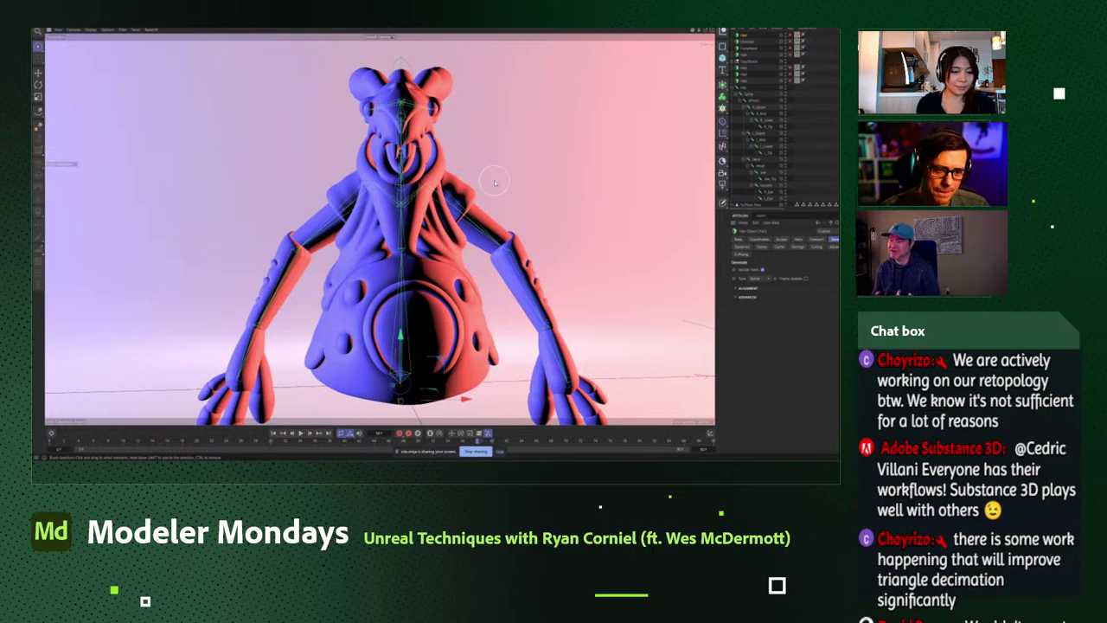
Orbit the creature through three-quarter, side and frontal views, then show the open-windows overview.
left_click_drag(495, 182, 512, 203, "alt")
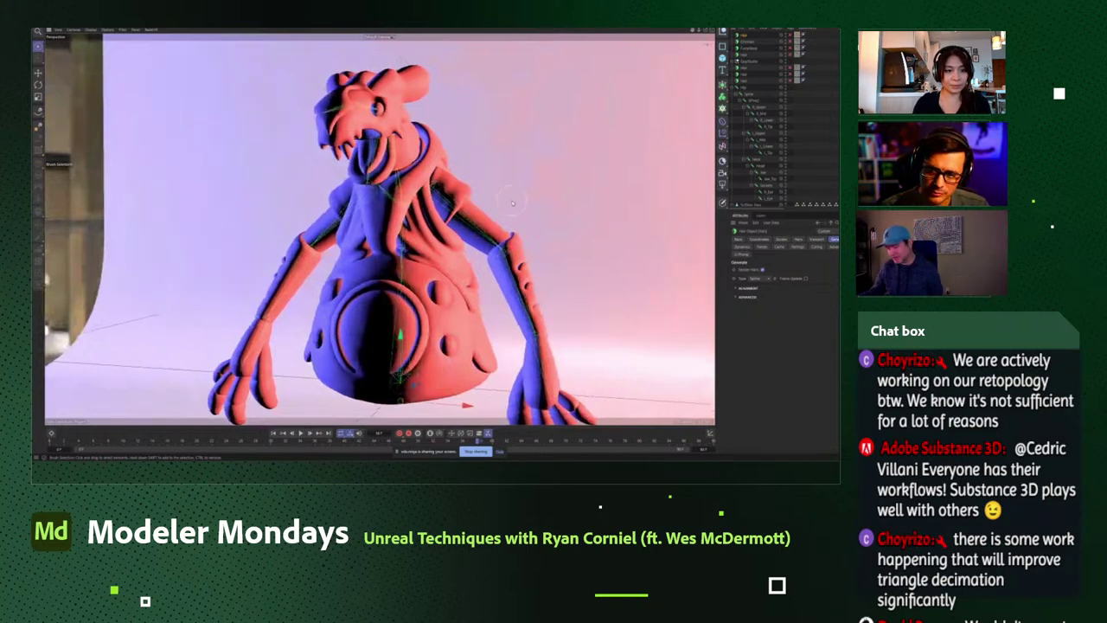
left_click_drag(512, 203, 467, 210, "alt")
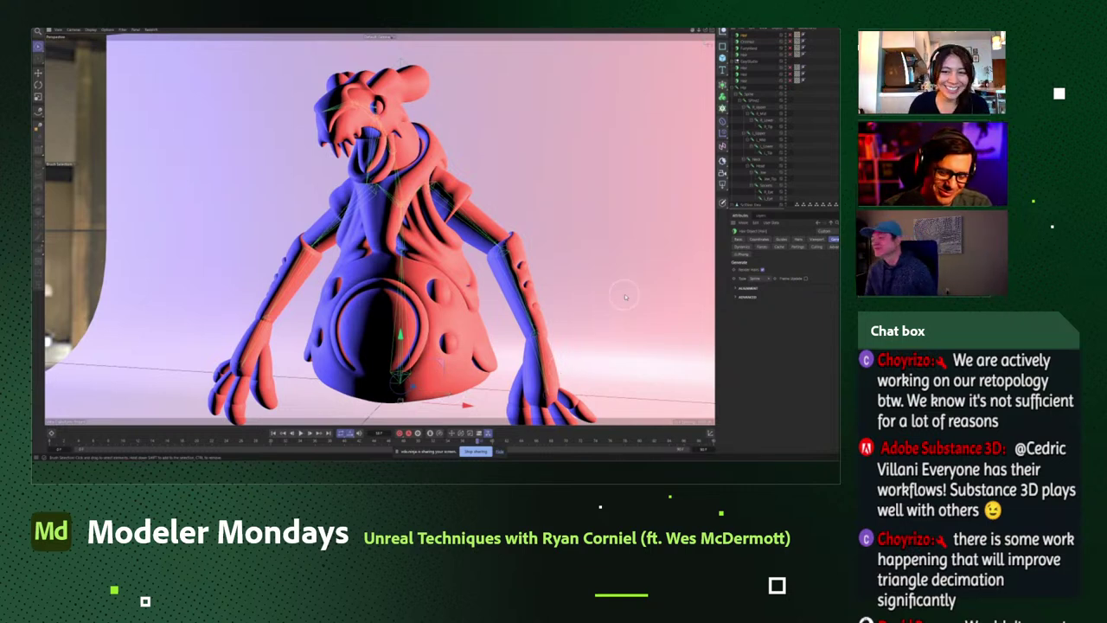
left_click_drag(589, 280, 300, 381, "alt")
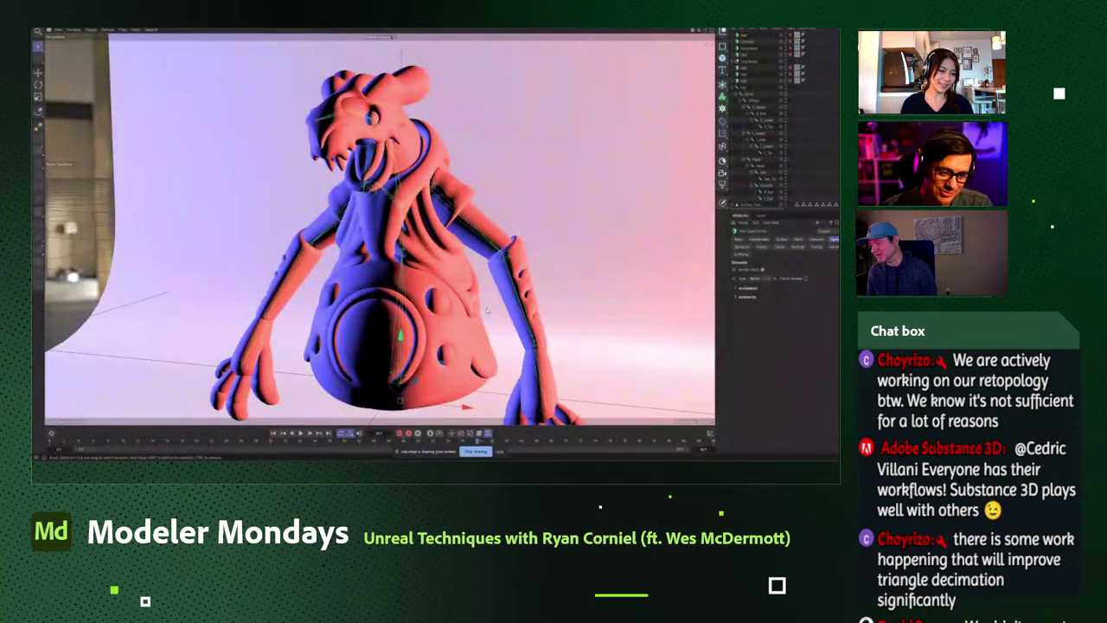
left_click_drag(512, 301, 510, 292, "alt")
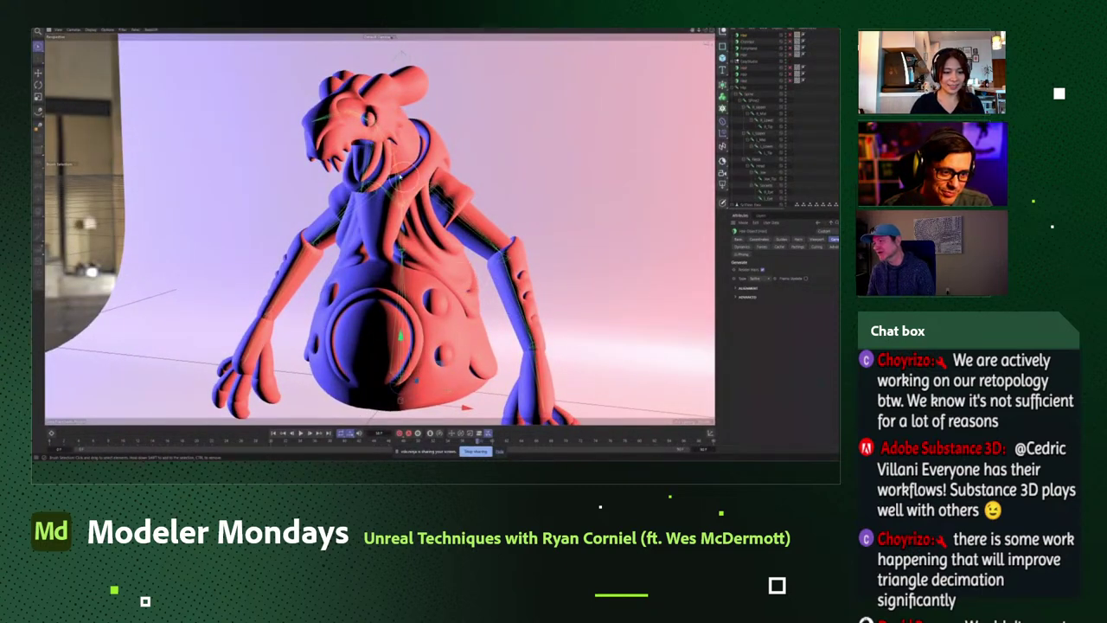
left_click_drag(361, 176, 343, 134, "alt")
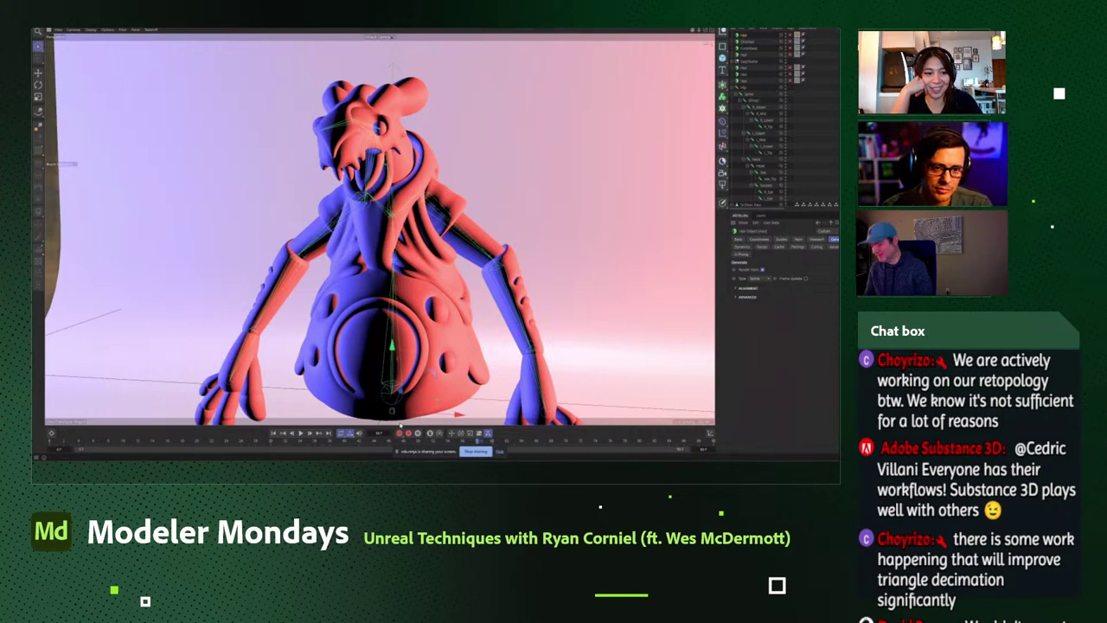
key("alt+Tab")
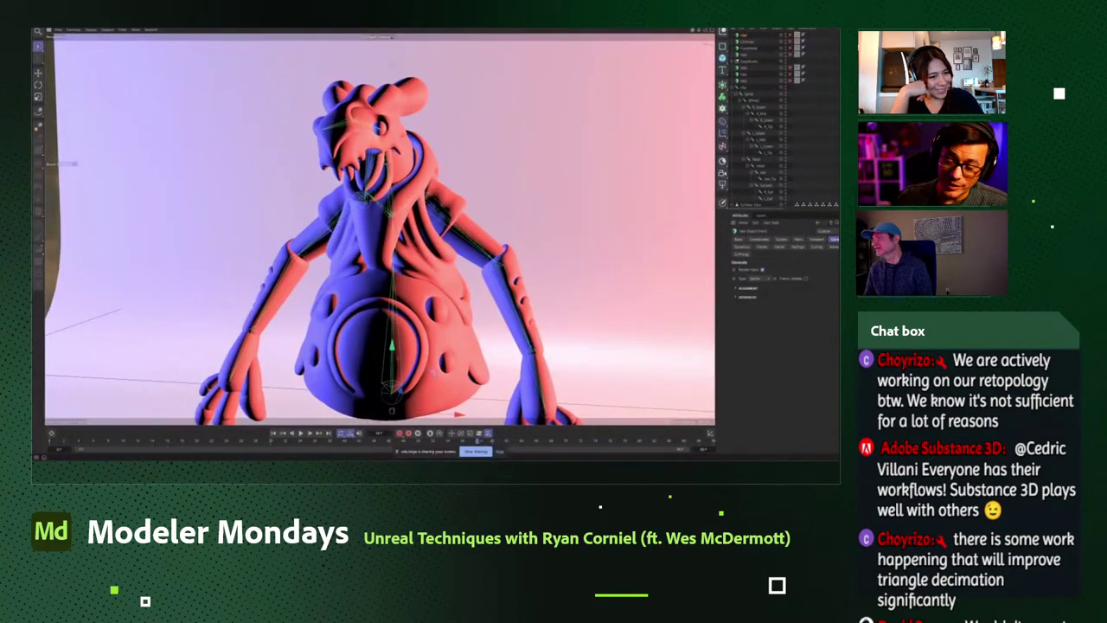
Bring Substance Painter to the front and close its project, discarding the unsaved changes.
key("super+Tab")
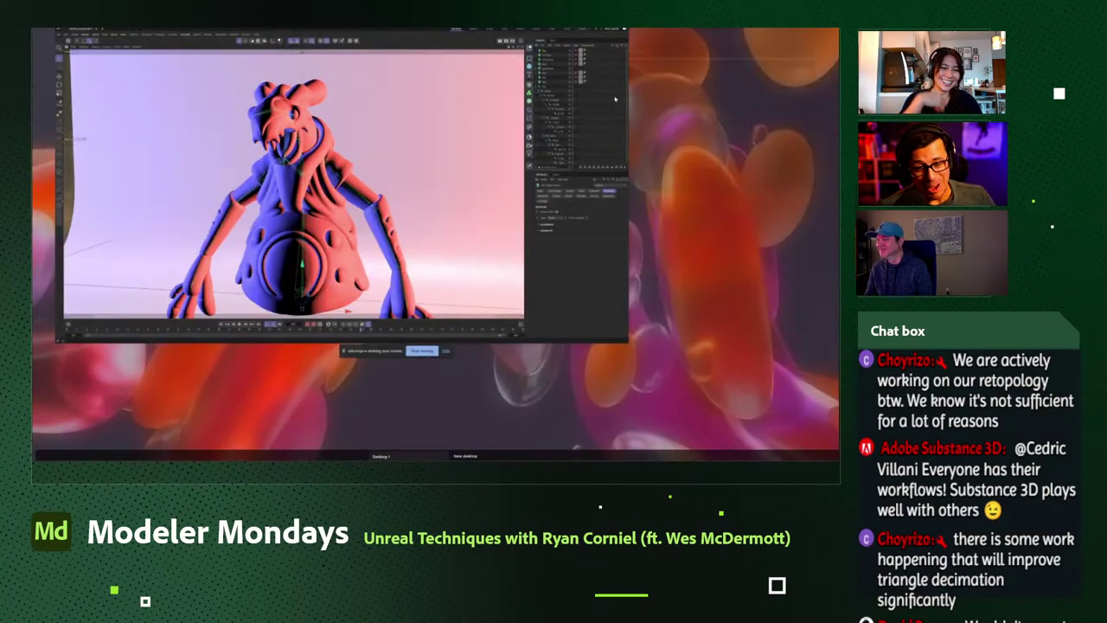
left_click(475, 132)
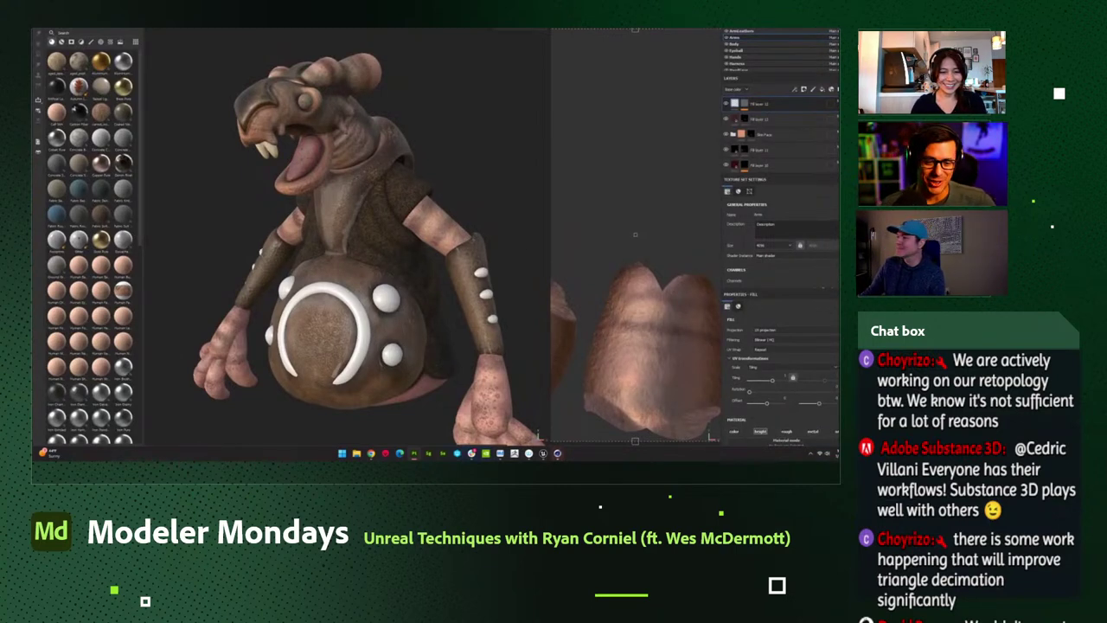
key("ctrl+w")
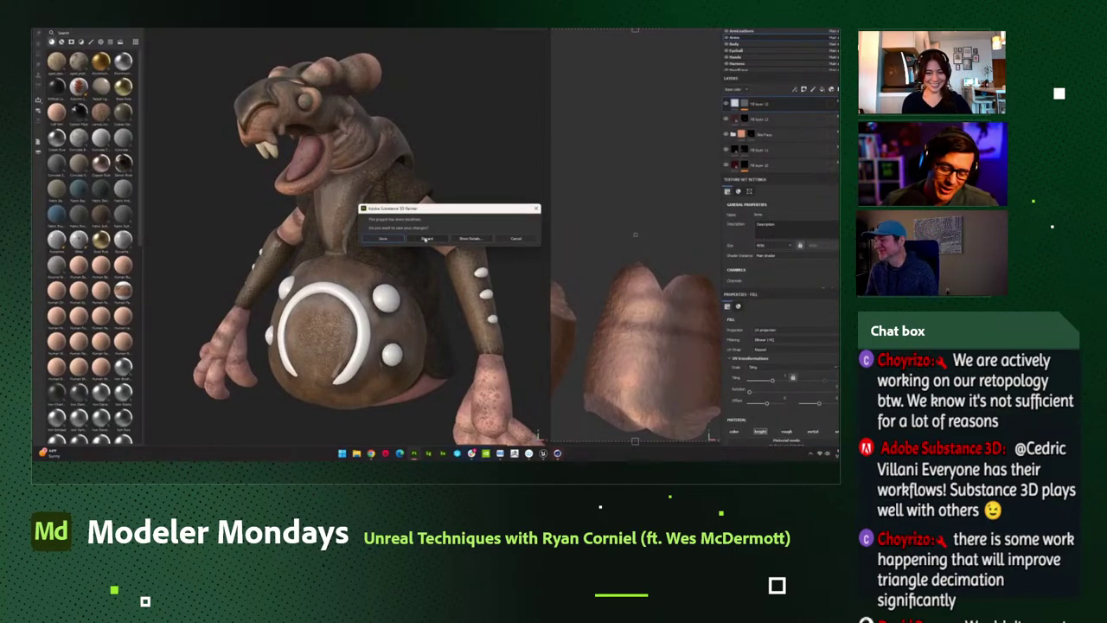
left_click(426, 239)
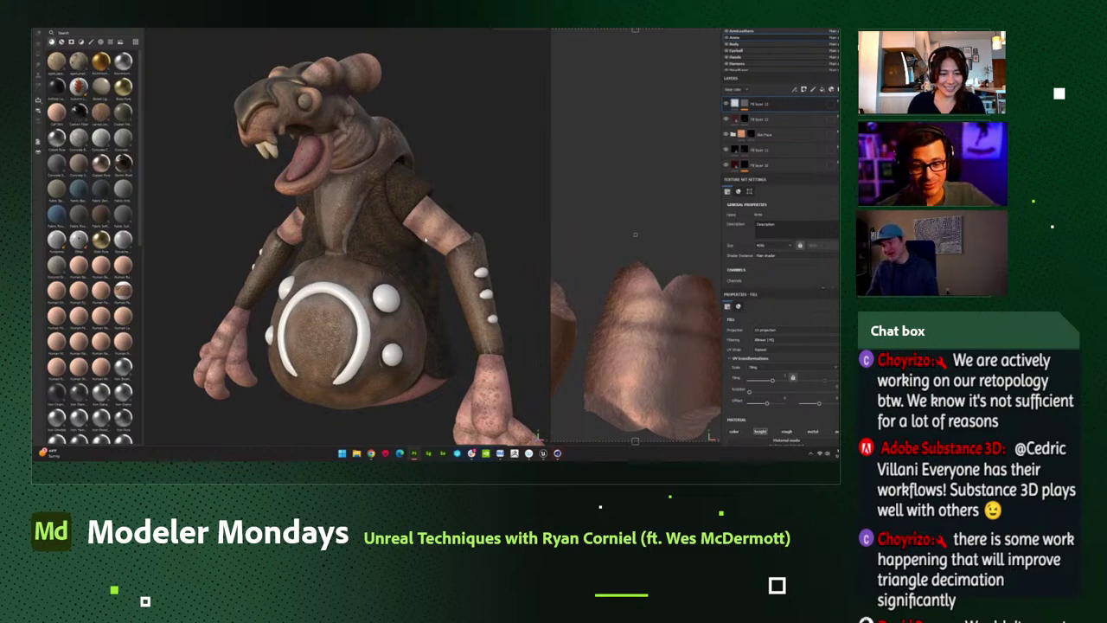
Close Substance 3D Modeler, and close Cinema 4D without saving.
key("super+Tab")
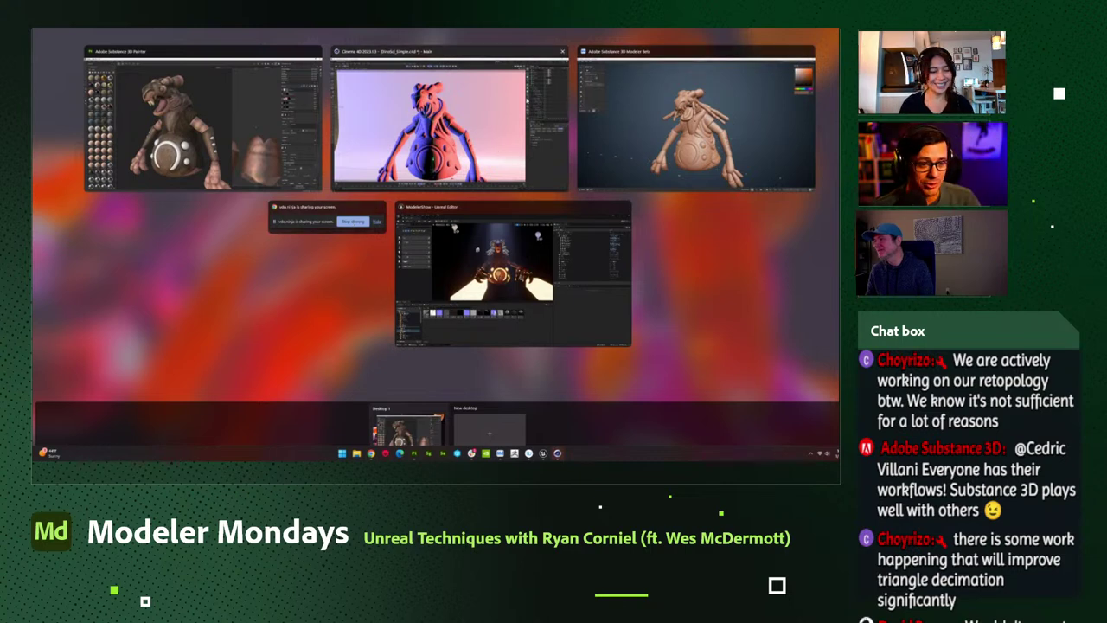
left_click(512, 246)
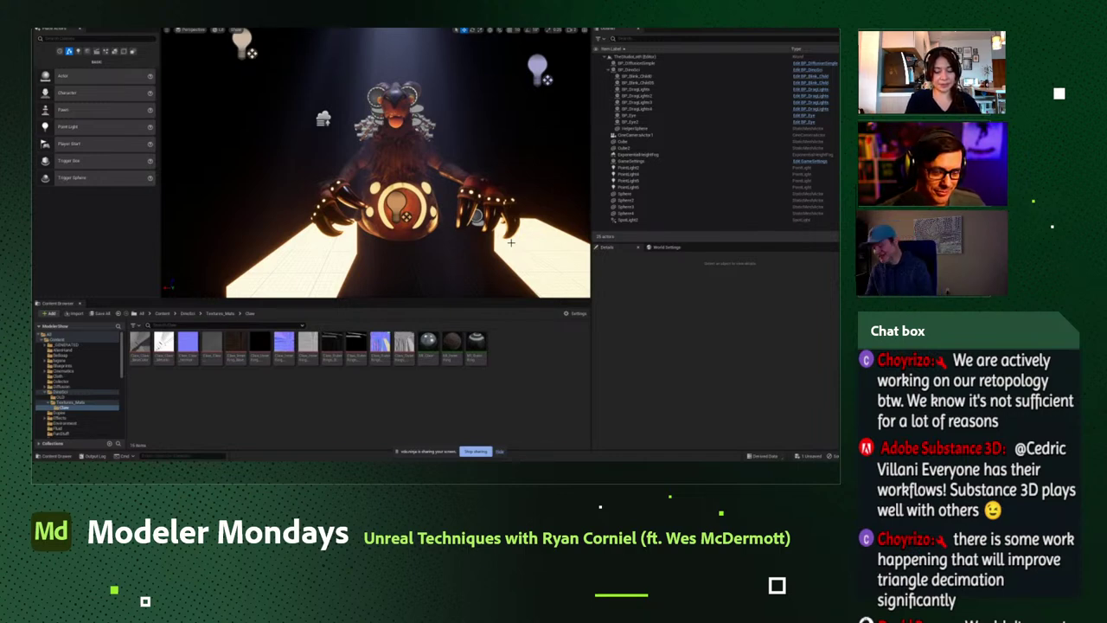
key("super+Tab")
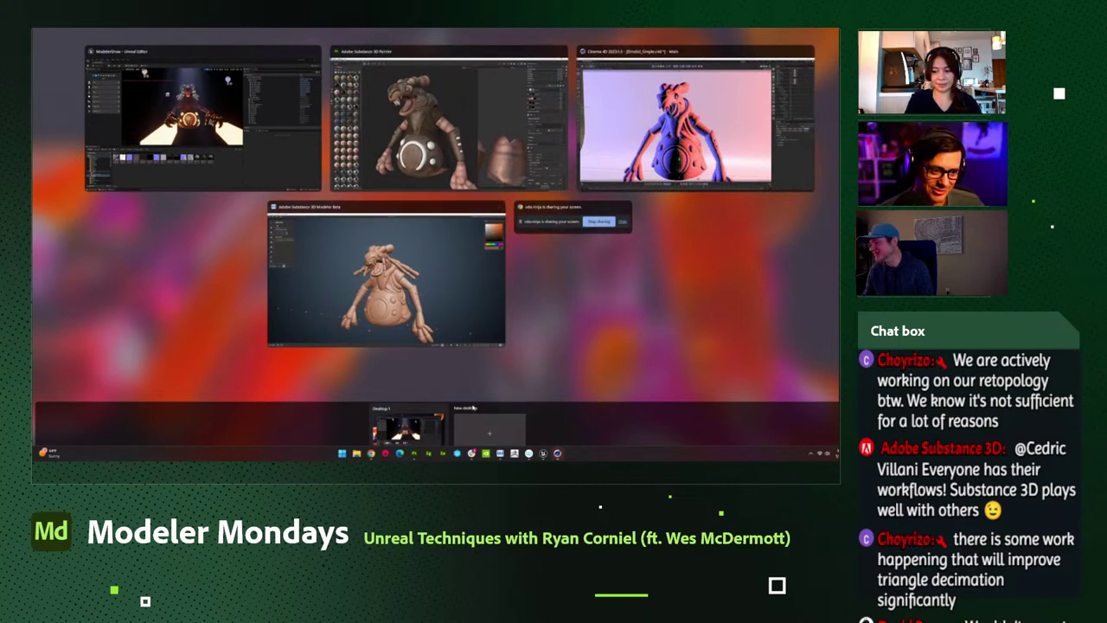
left_click(499, 207)
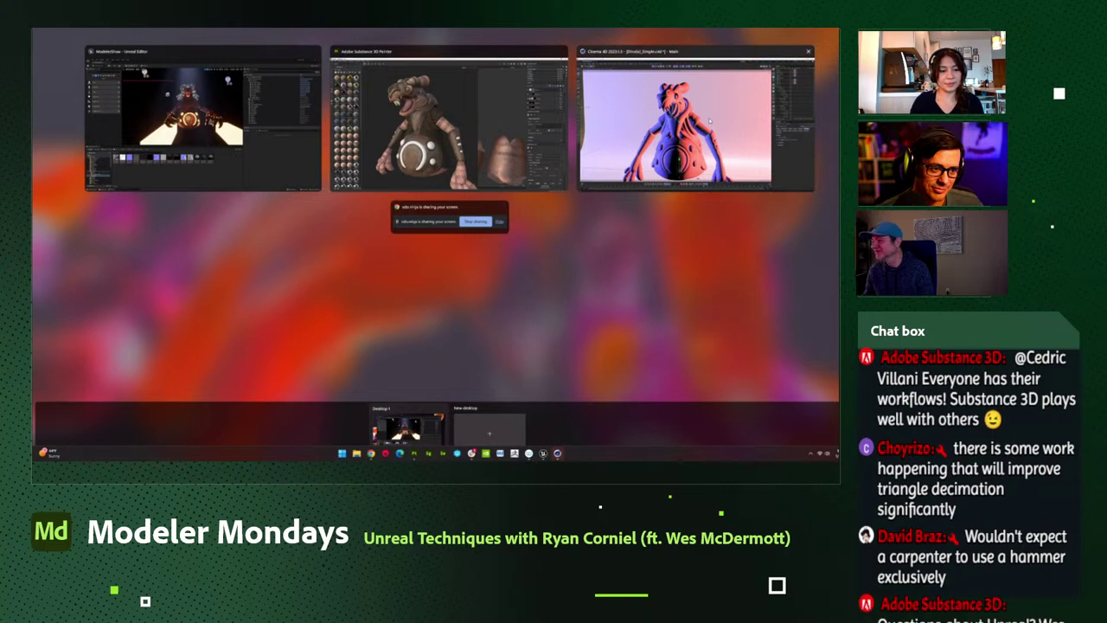
left_click(810, 51)
left_click(457, 253)
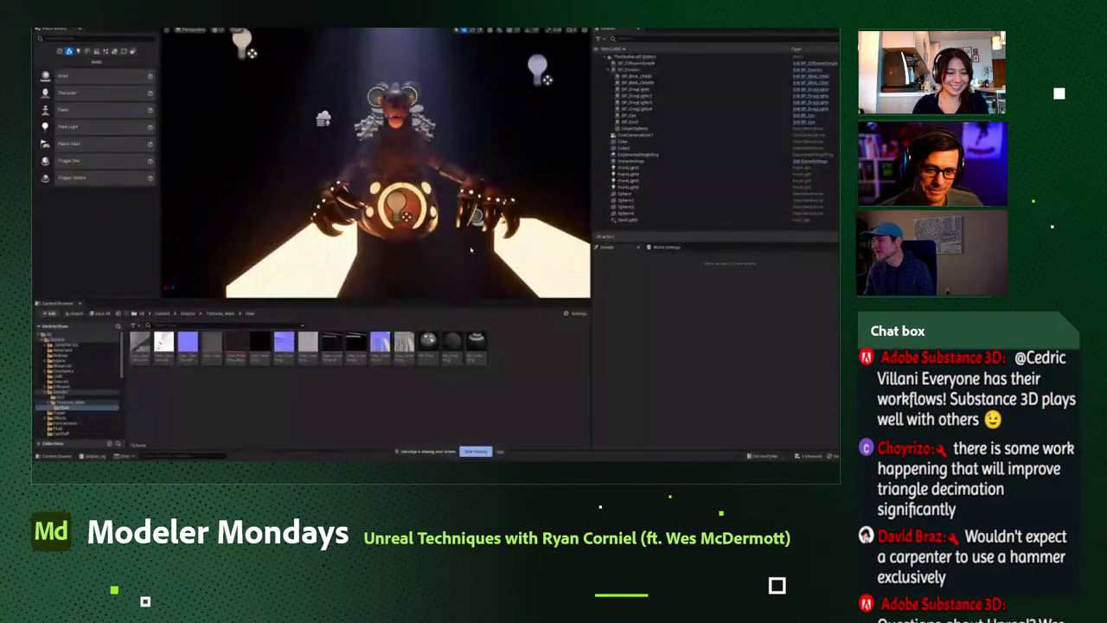
Check on Substance Painter, then return to the Unreal Editor and orbit to a low side view.
key("super+Tab")
left_click(571, 117)
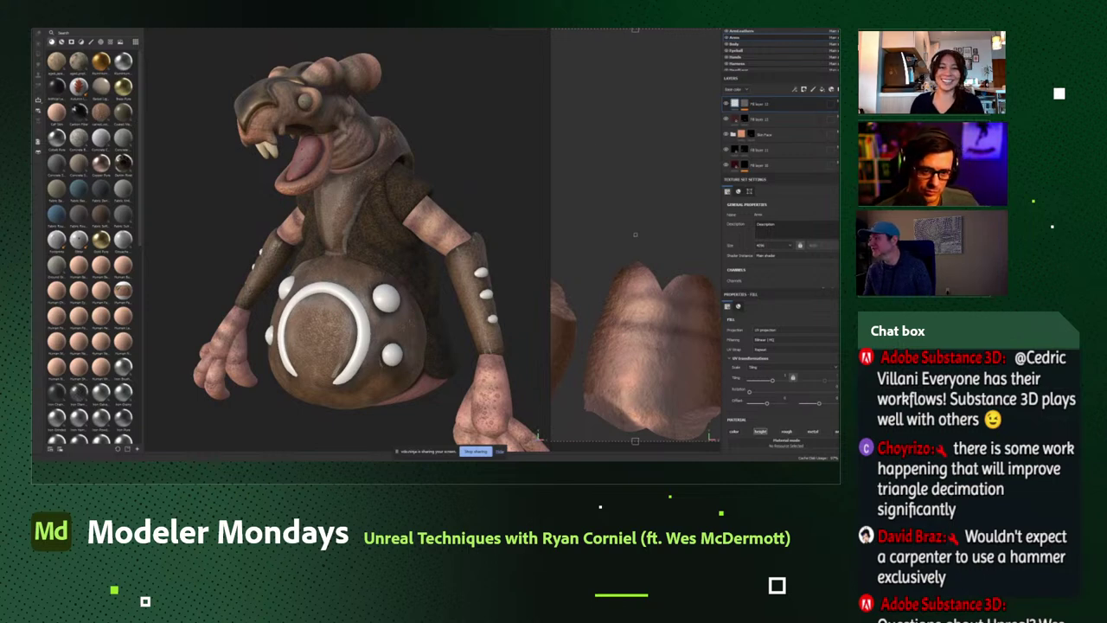
key("super+Tab")
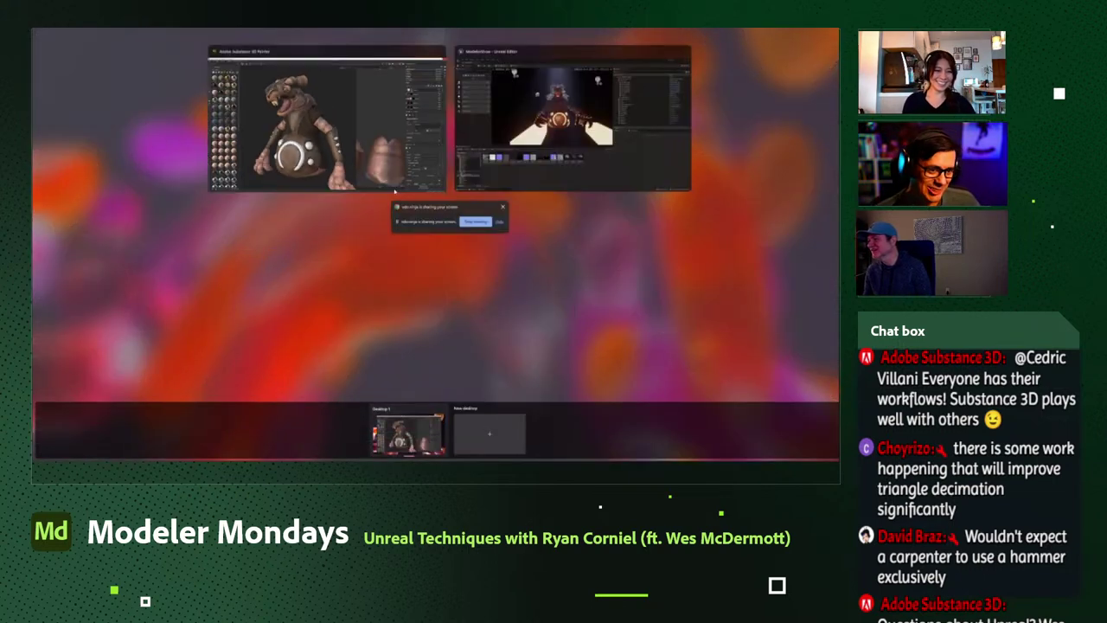
left_click(573, 117)
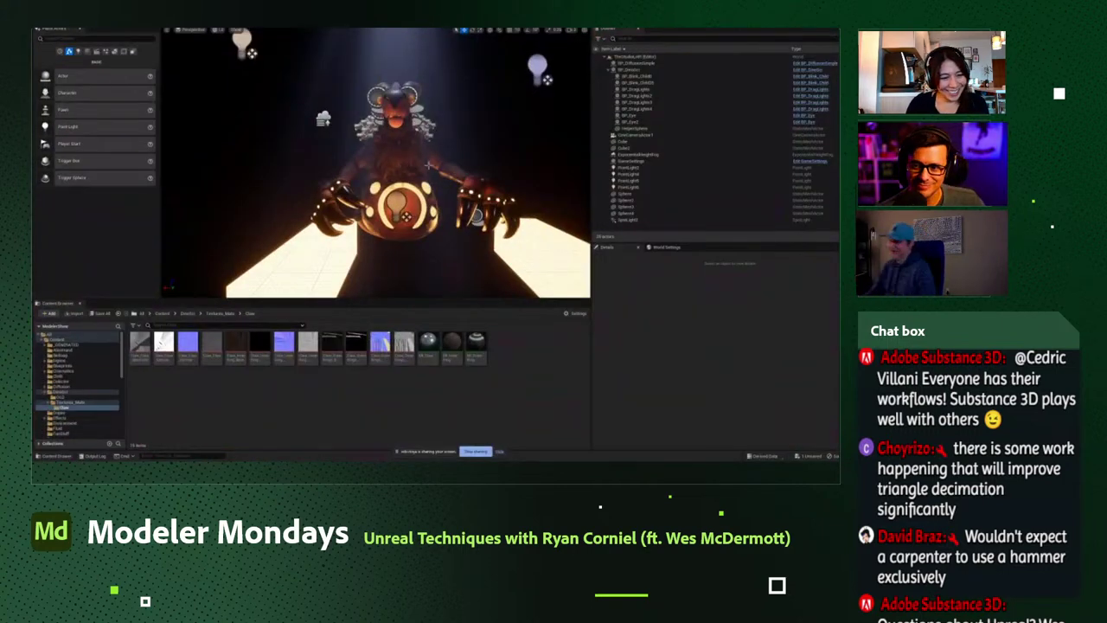
right_click_drag(432, 154, 437, 157)
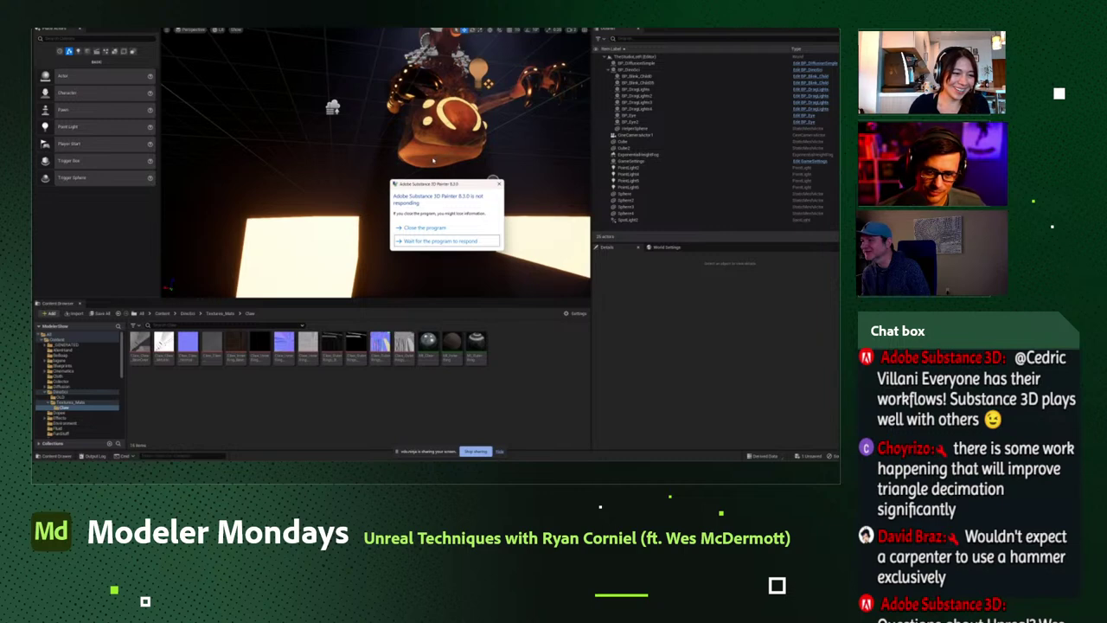
Close the unresponsive Substance Painter, then orbit to view the creature's head and chest from below.
left_click(422, 227)
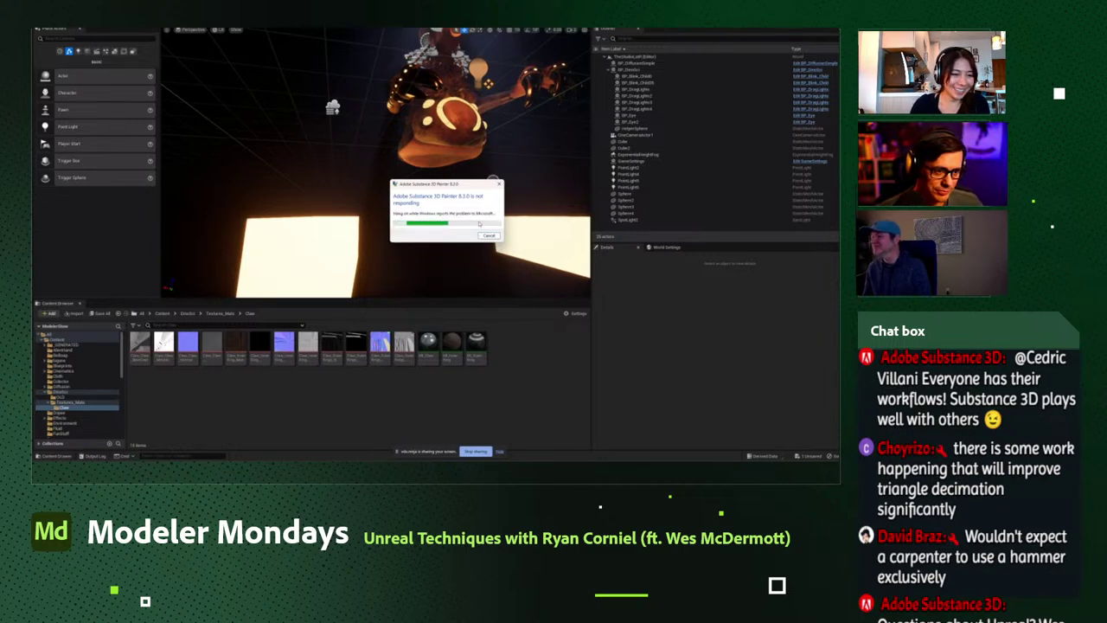
mouse_move(464, 189)
left_mouse_down()
mouse_move(544, 194)
mouse_move(584, 305)
left_mouse_up()
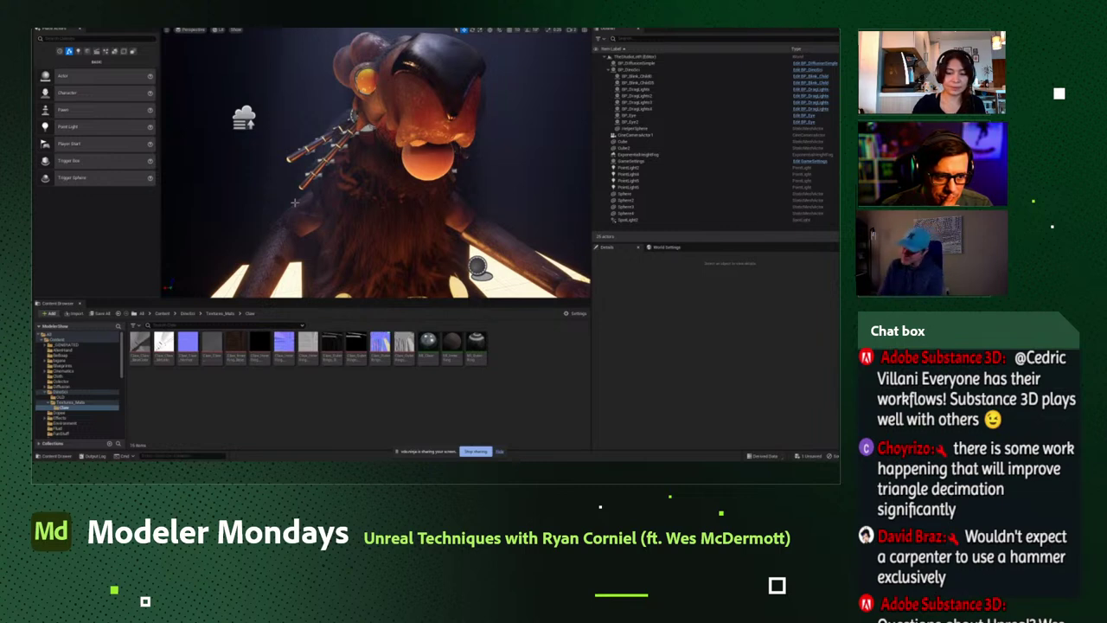
right_click_drag(353, 242, 389, 227)
right_click_drag(325, 243, 365, 229)
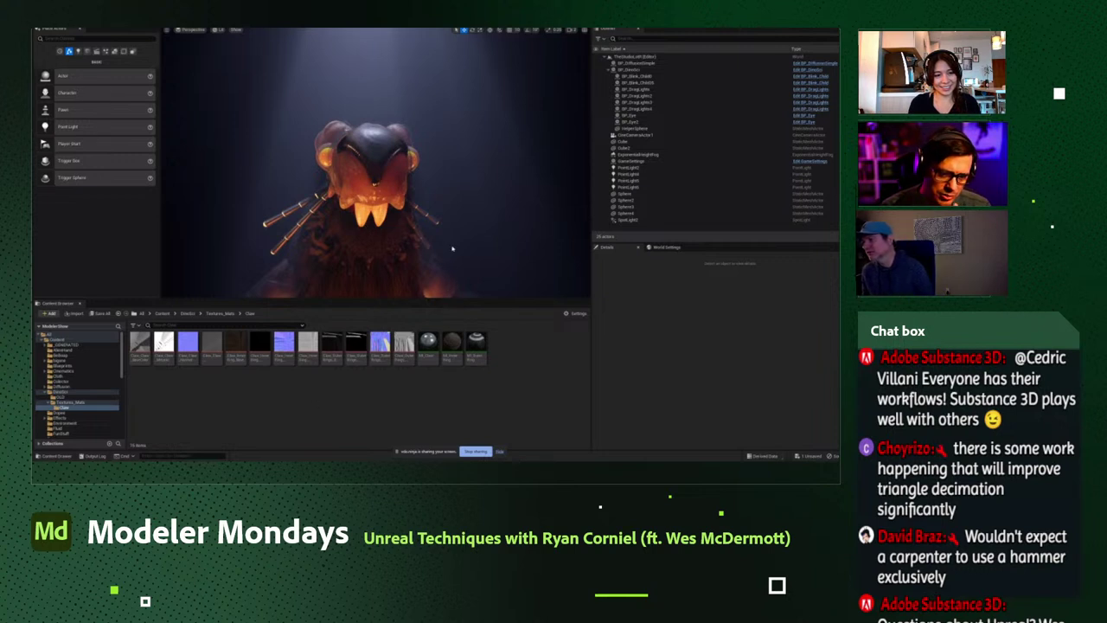
Open the Dorsbot folder, cancel a groom binding for Armbars, and select the BP_DinoSci blueprint.
left_click(188, 313)
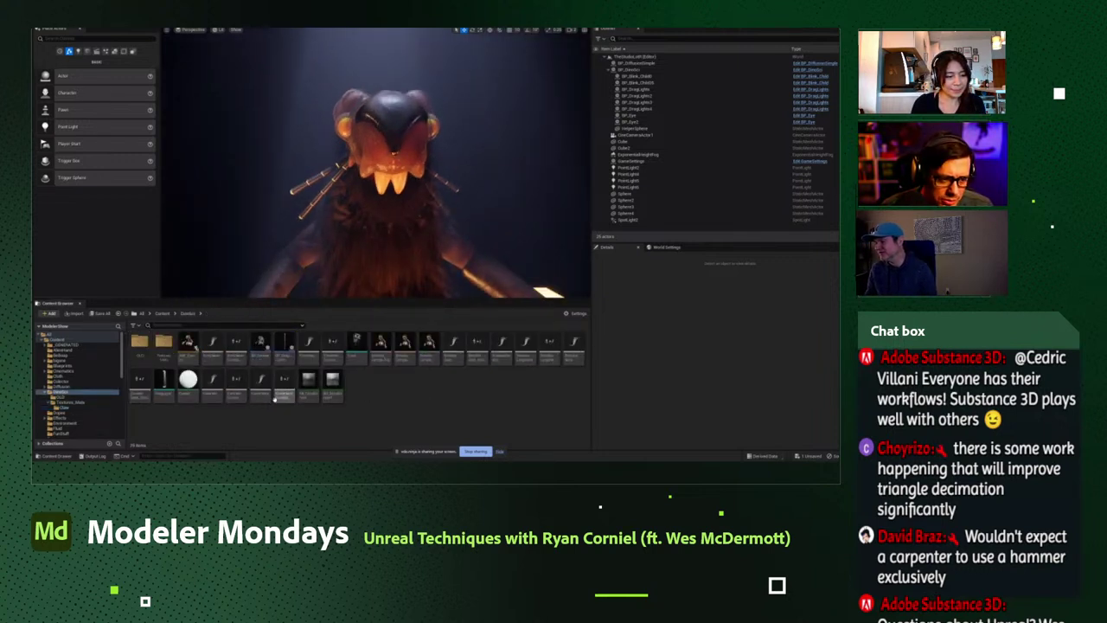
right_click(212, 345)
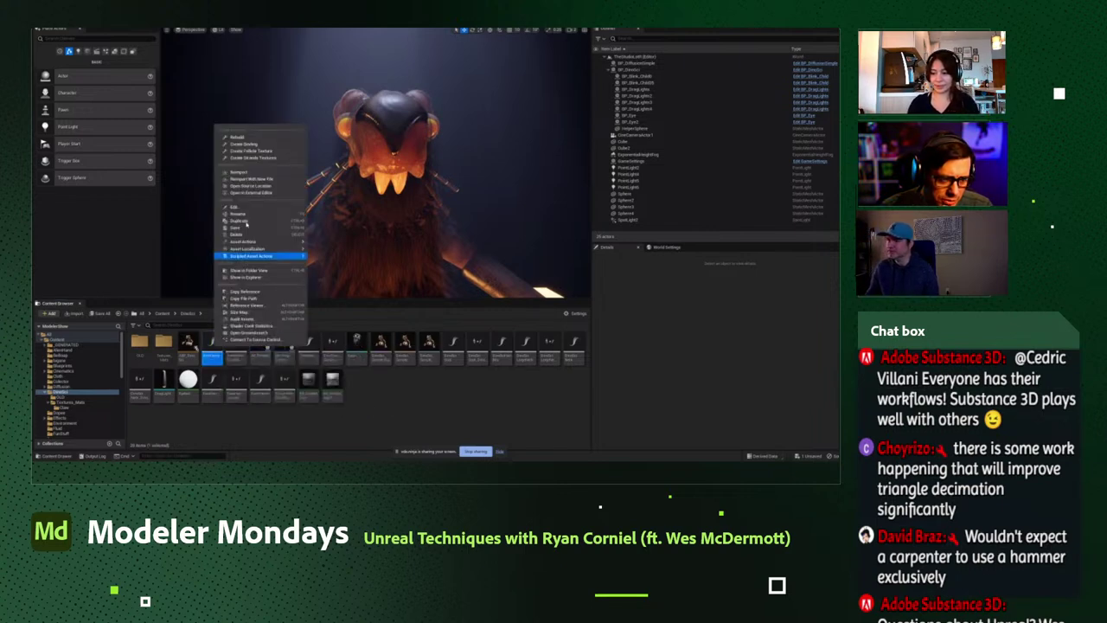
left_click(264, 145)
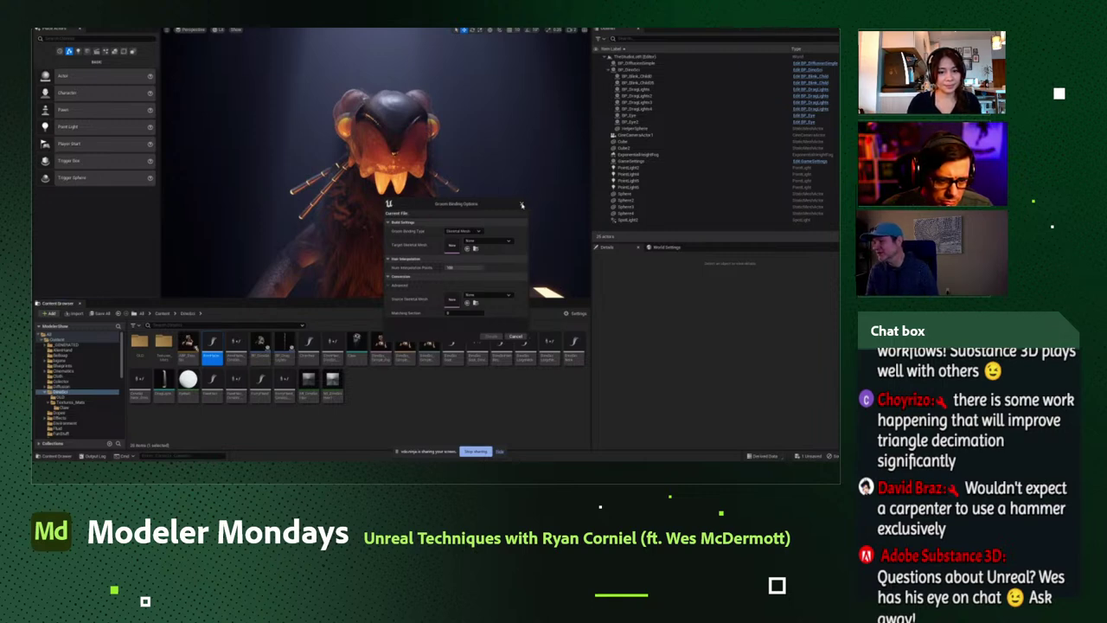
left_click(521, 205)
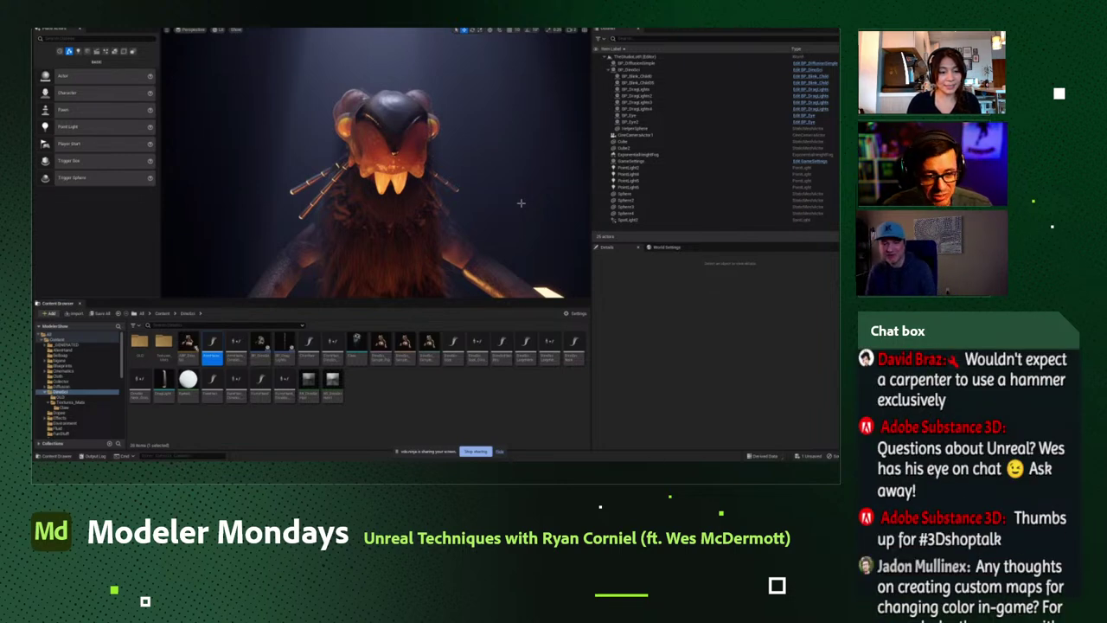
left_click(259, 346)
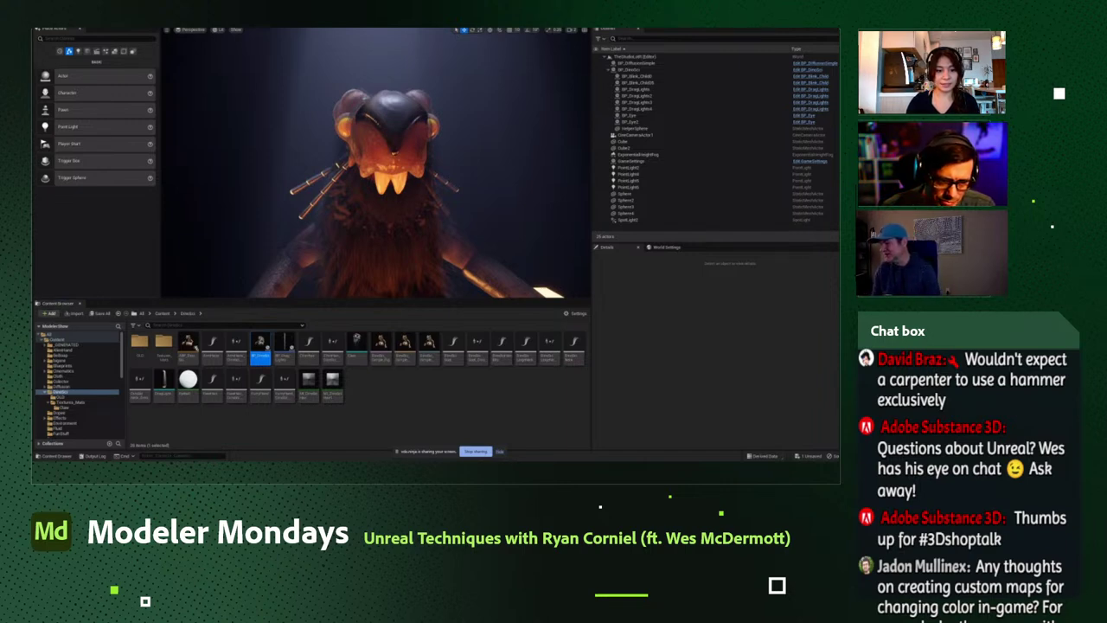
Open BP_DinoSci in its Viewport and inspect the ArmHair groom component.
double_click(259, 346)
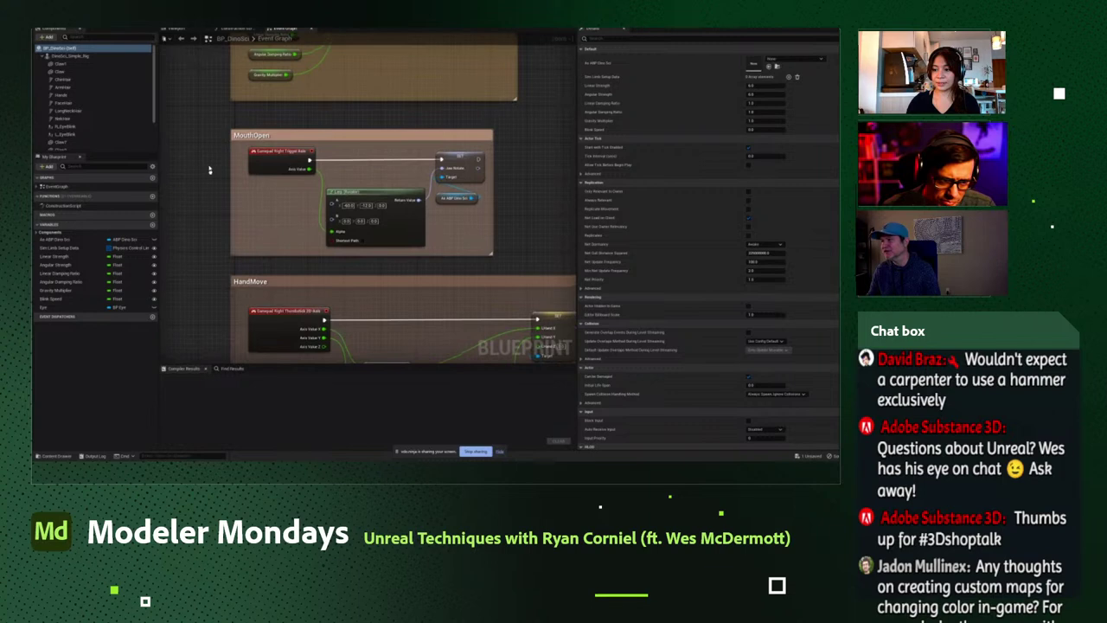
left_click(173, 29)
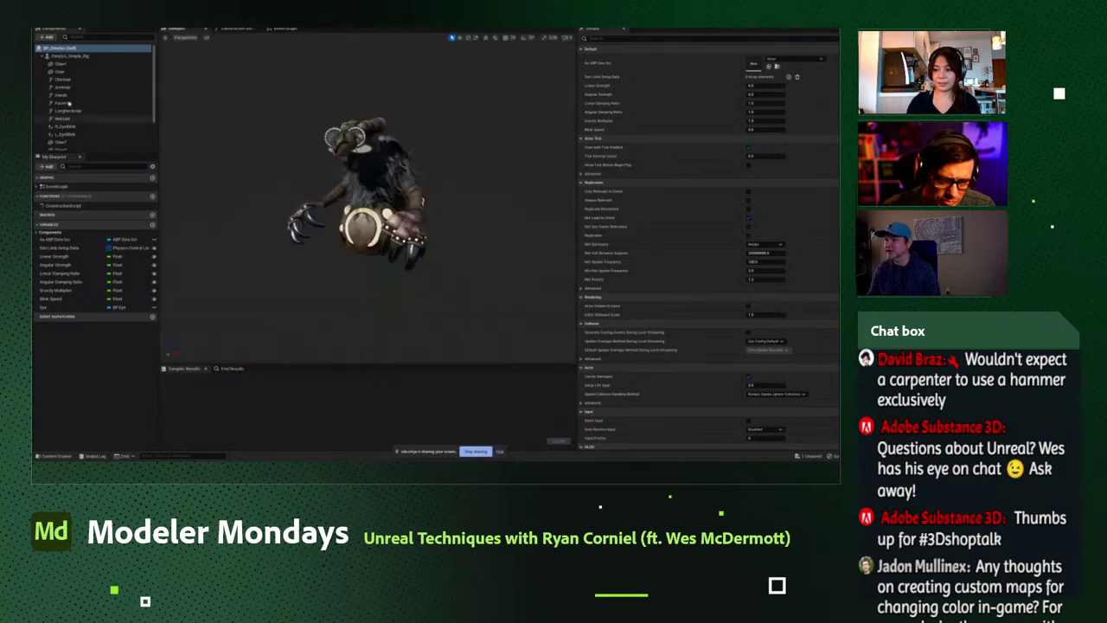
left_click(69, 88)
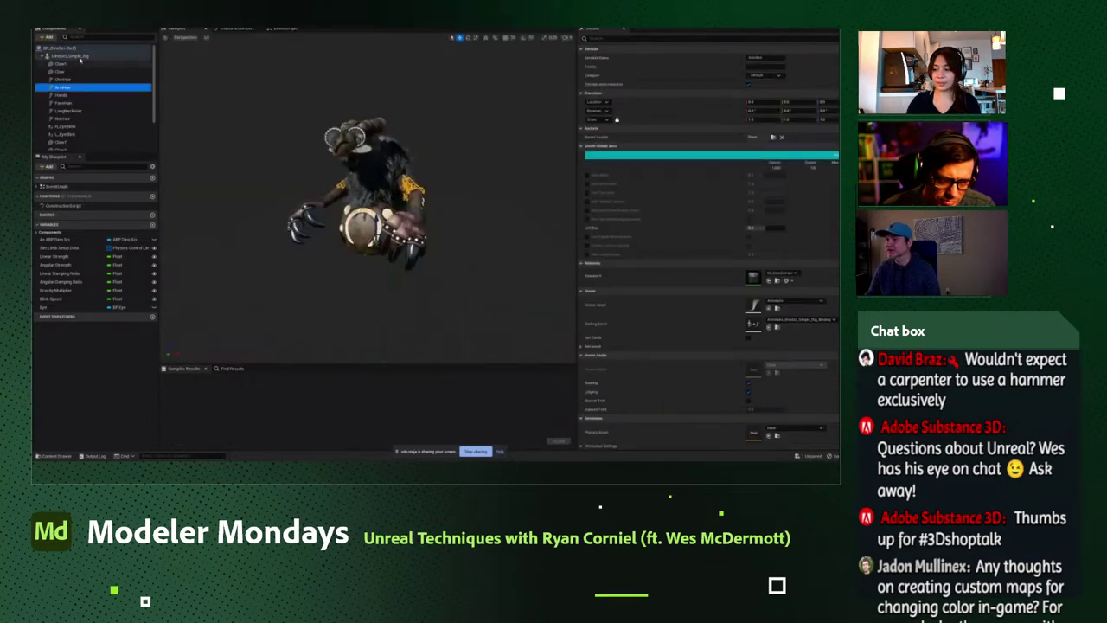
Filter the components by 'groom', clear the filter, and inspect another groom component.
right_click(83, 57)
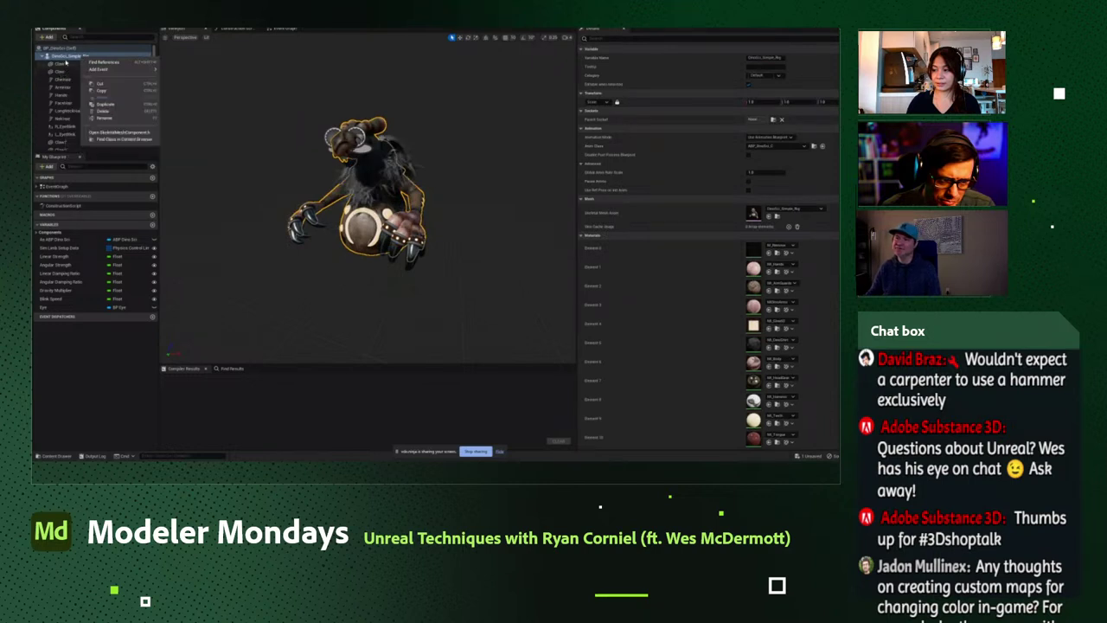
left_click(48, 38)
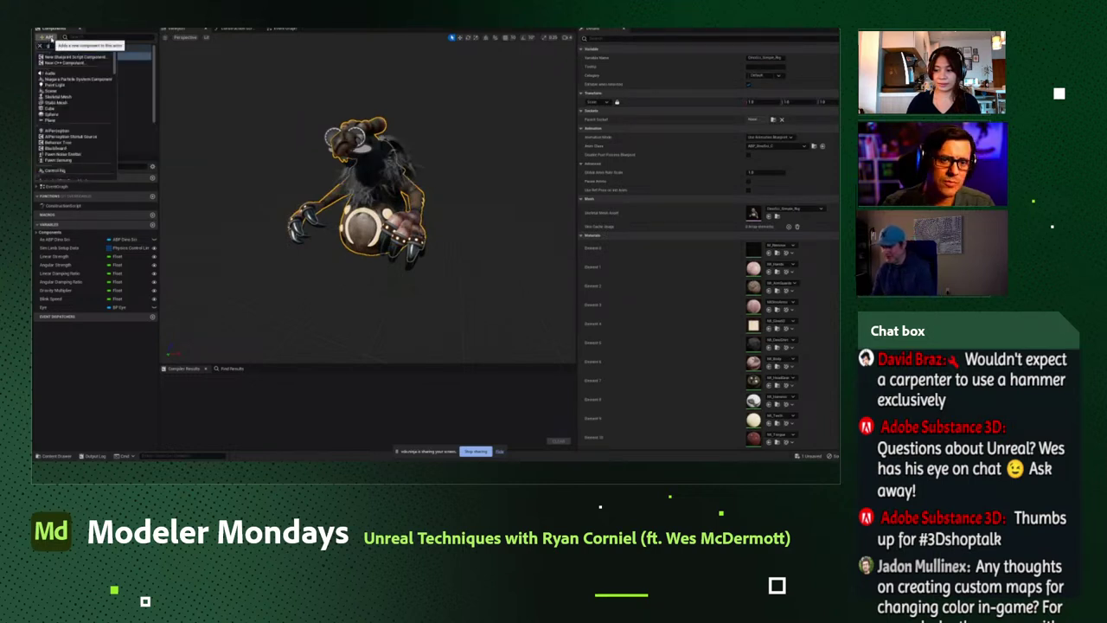
left_click(74, 45)
type("groom")
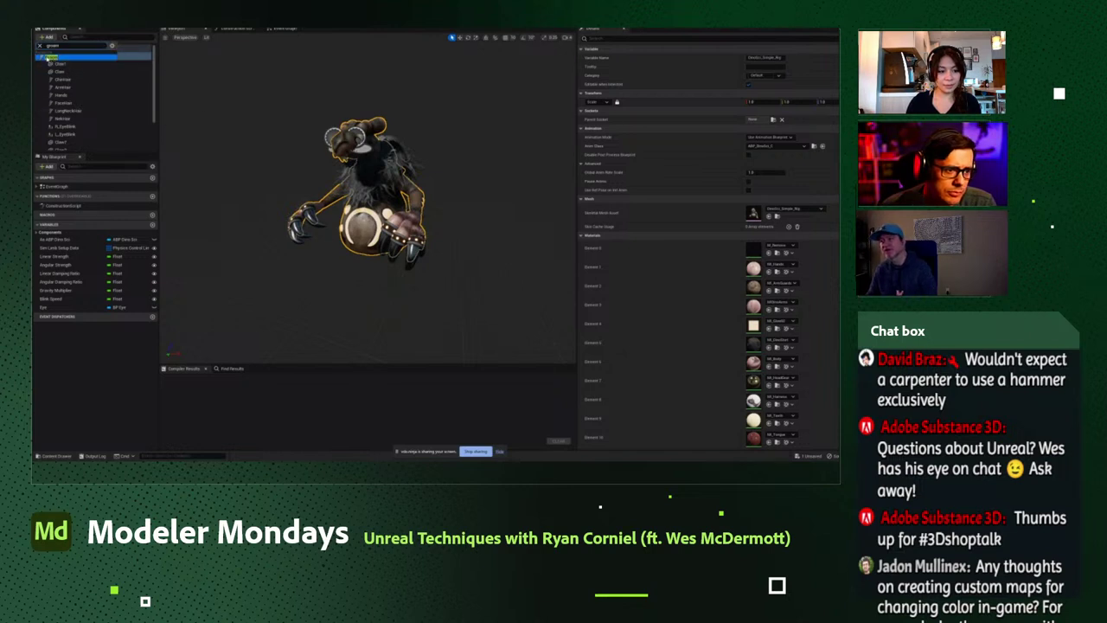
left_click(69, 55)
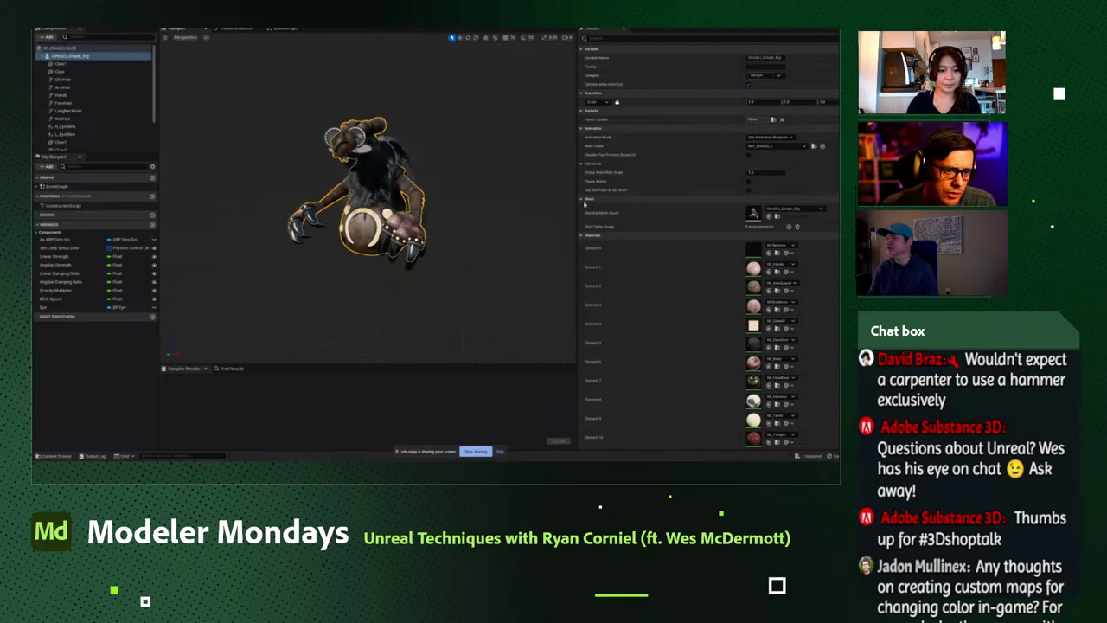
left_click(80, 79)
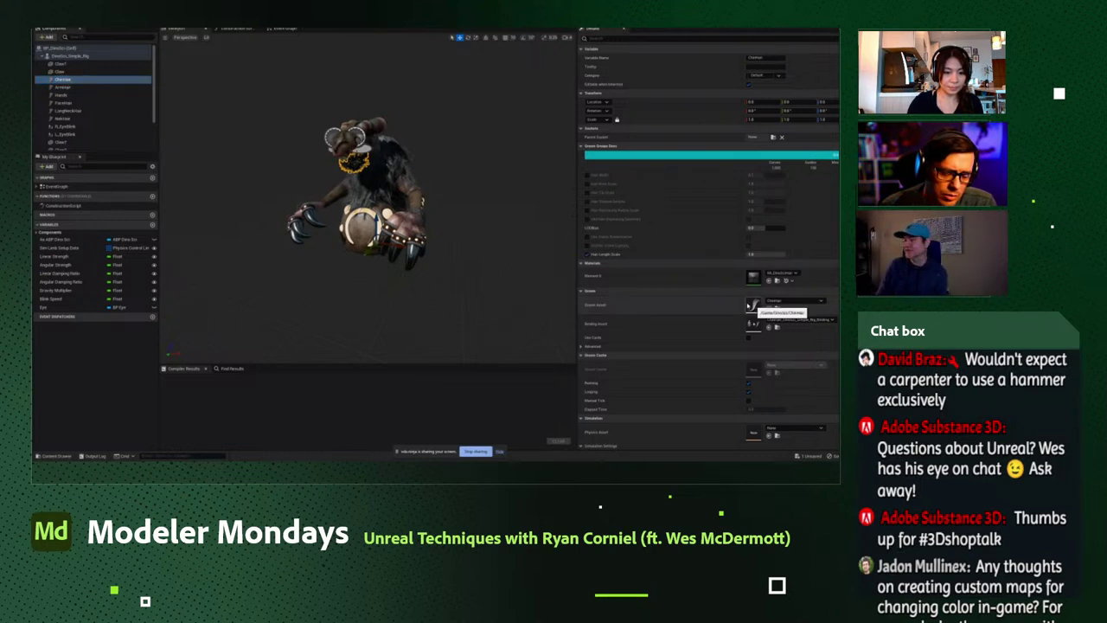
Open the groom asset and review its LOD settings before moving to Strands.
double_click(752, 305)
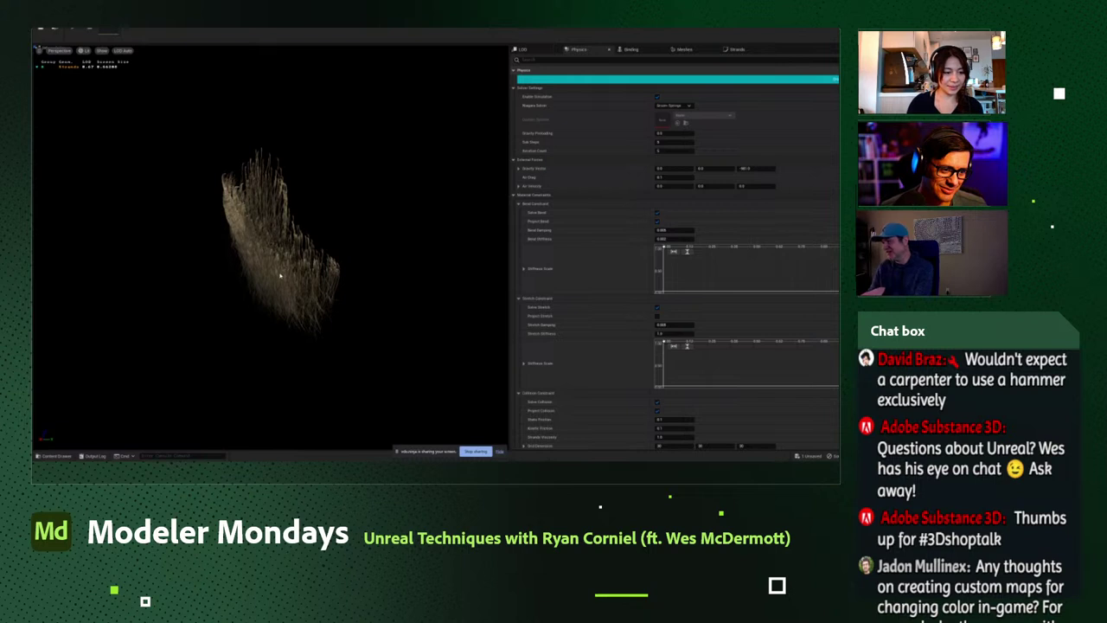
left_click(530, 51)
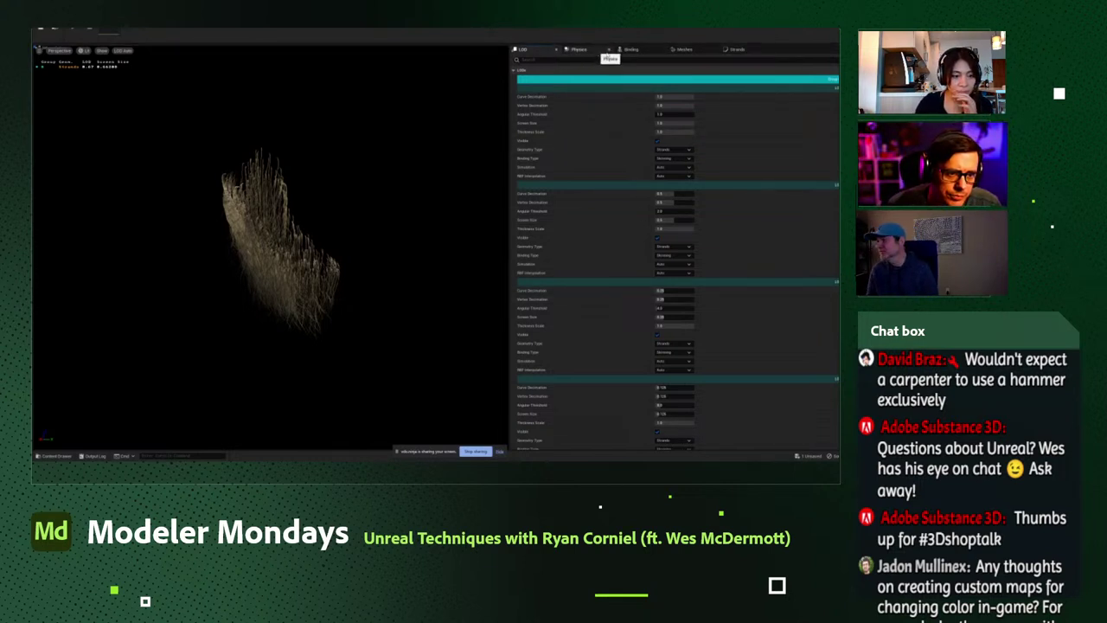
left_click(737, 49)
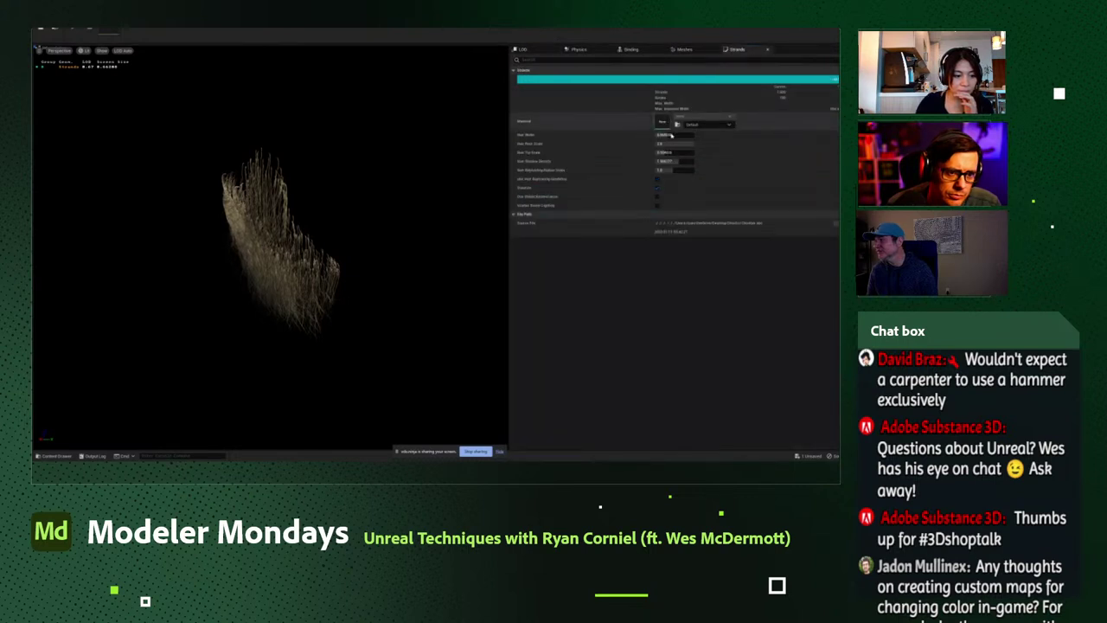
Make the strands thinner via Hair Width, adjust Hair Shadow Density, then view the Physics settings.
mouse_move(672, 135)
left_mouse_down()
mouse_move(673, 153)
mouse_move(660, 153)
mouse_move(672, 153)
left_mouse_up()
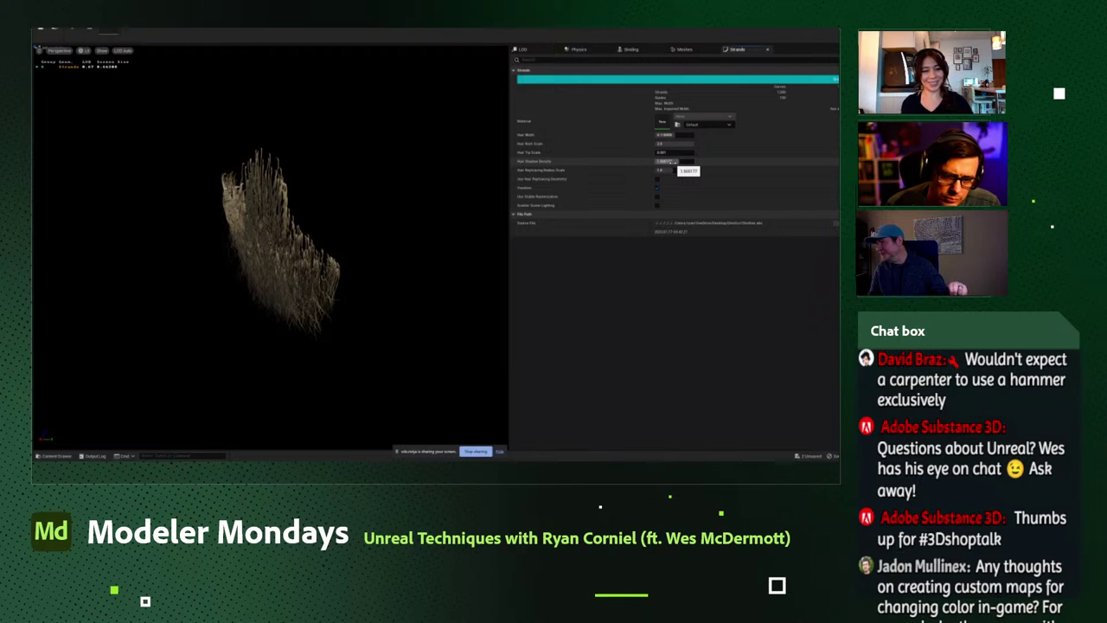
left_click(674, 163)
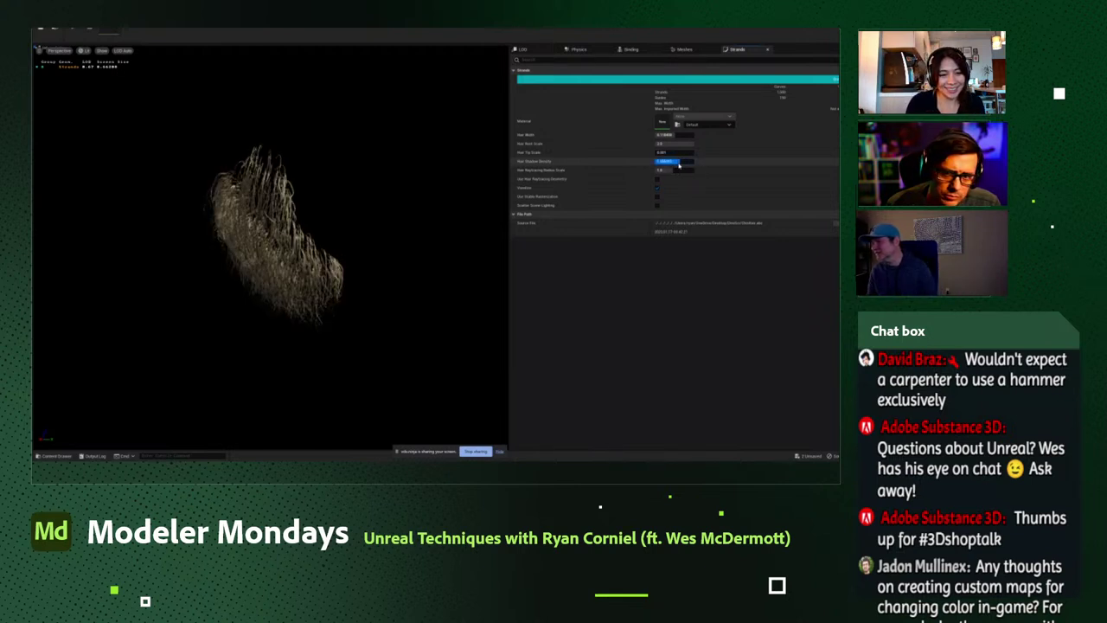
key("Return")
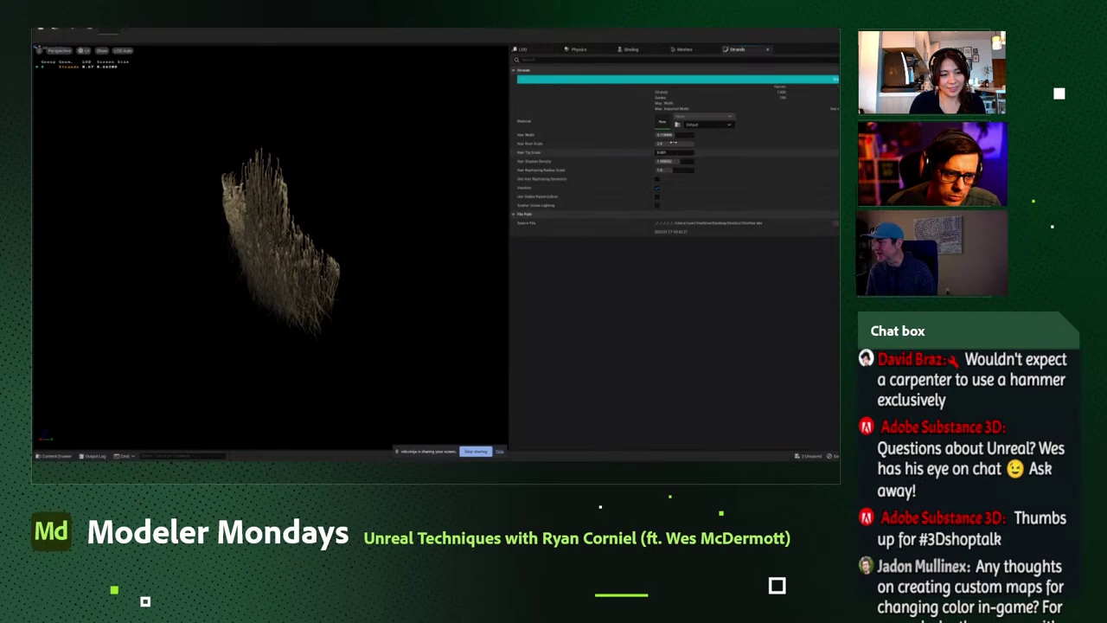
left_click(668, 135)
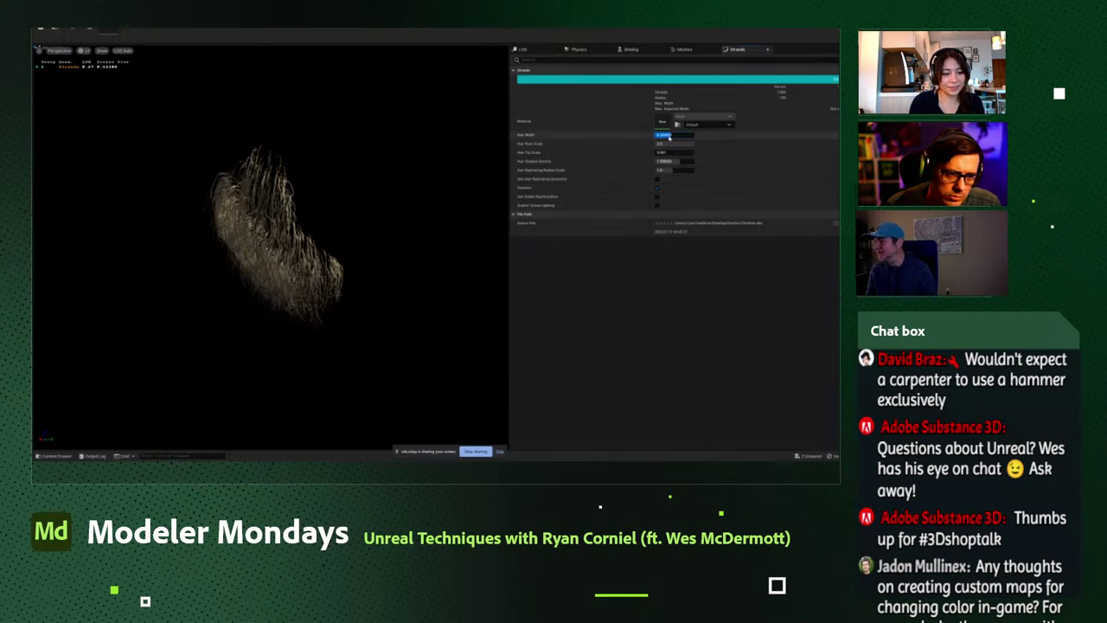
key("Return")
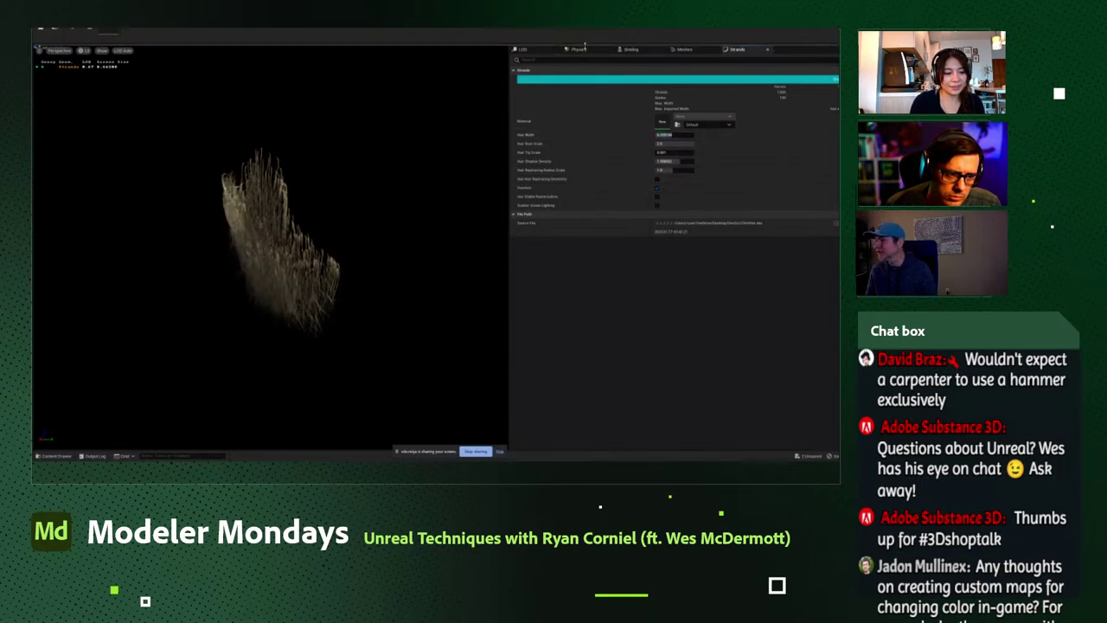
left_click(582, 48)
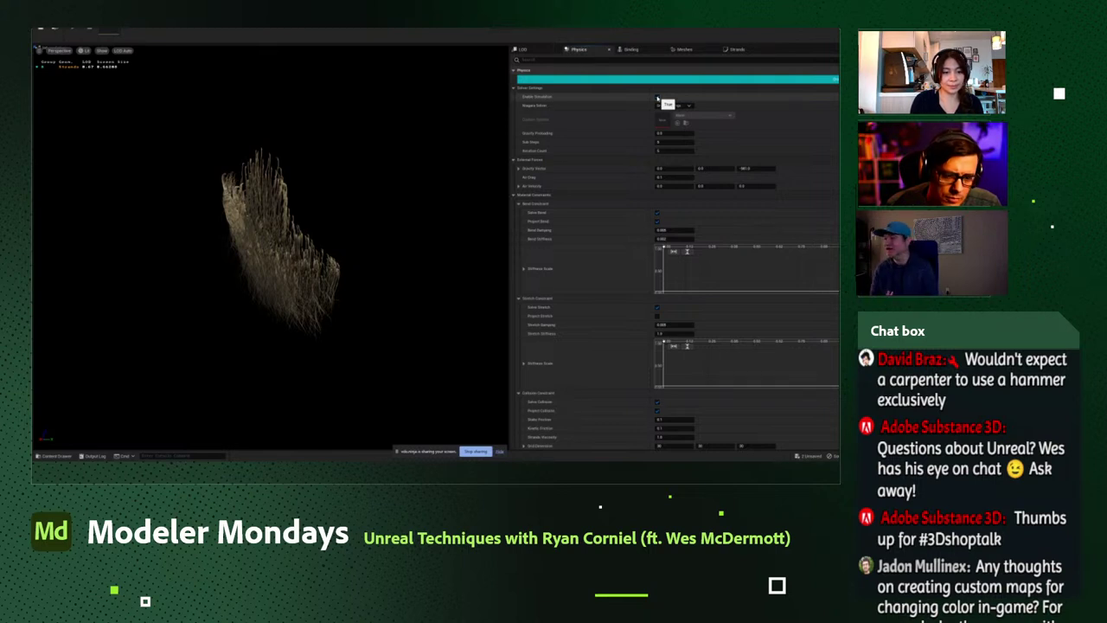
Scroll through the groom's physics constraints and strand parameters, then return to the Blueprint editor.
scroll(622, 290, "down", 3)
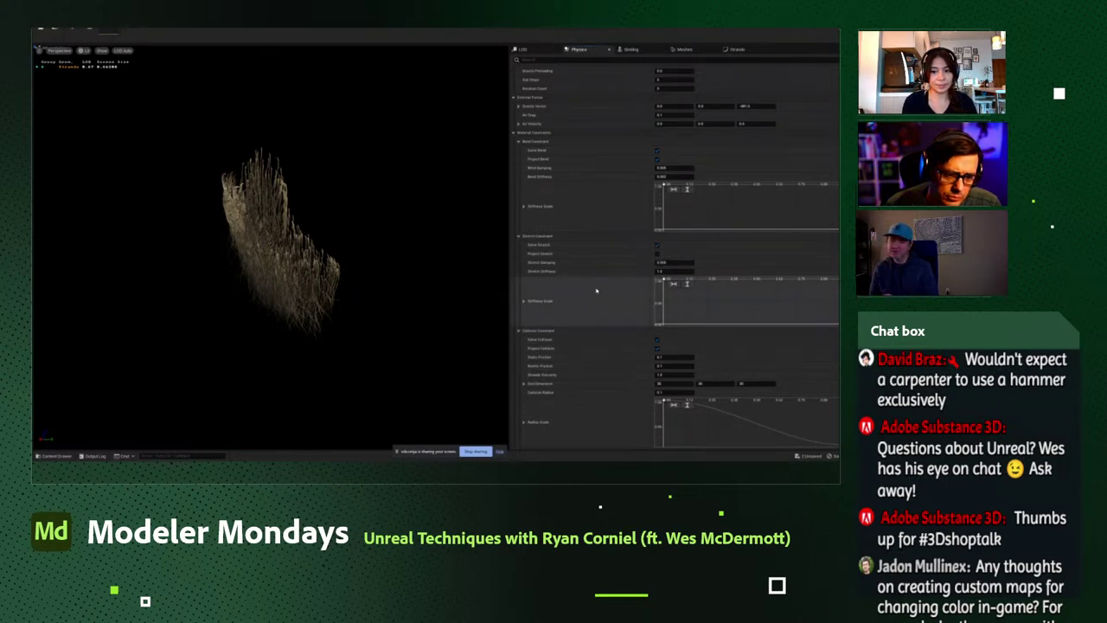
scroll(534, 246, "up", 1)
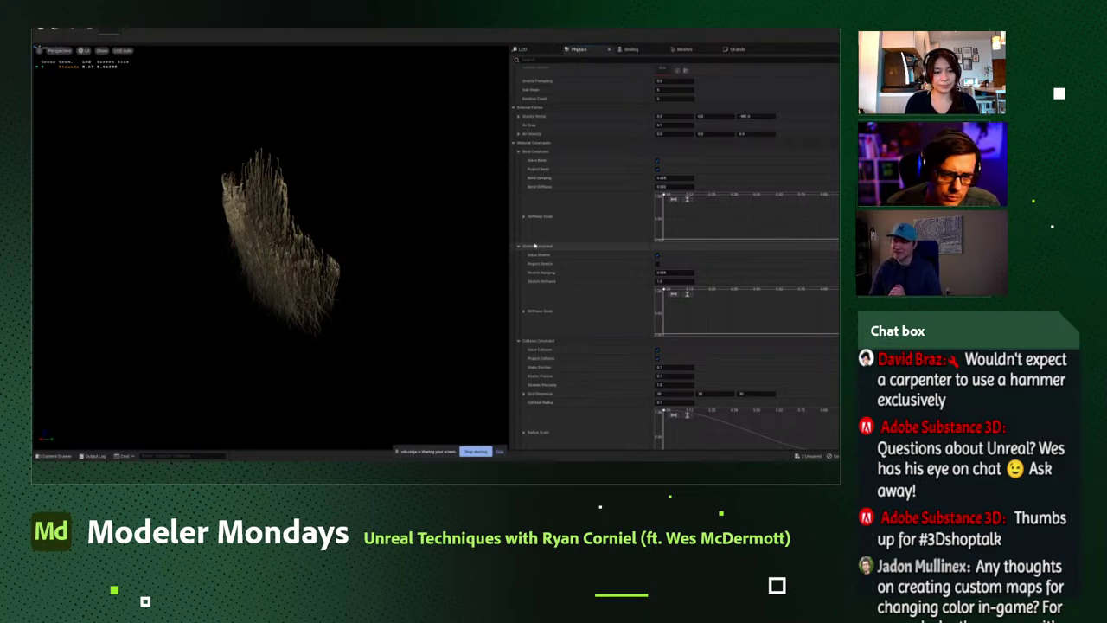
scroll(576, 238, "down", 3)
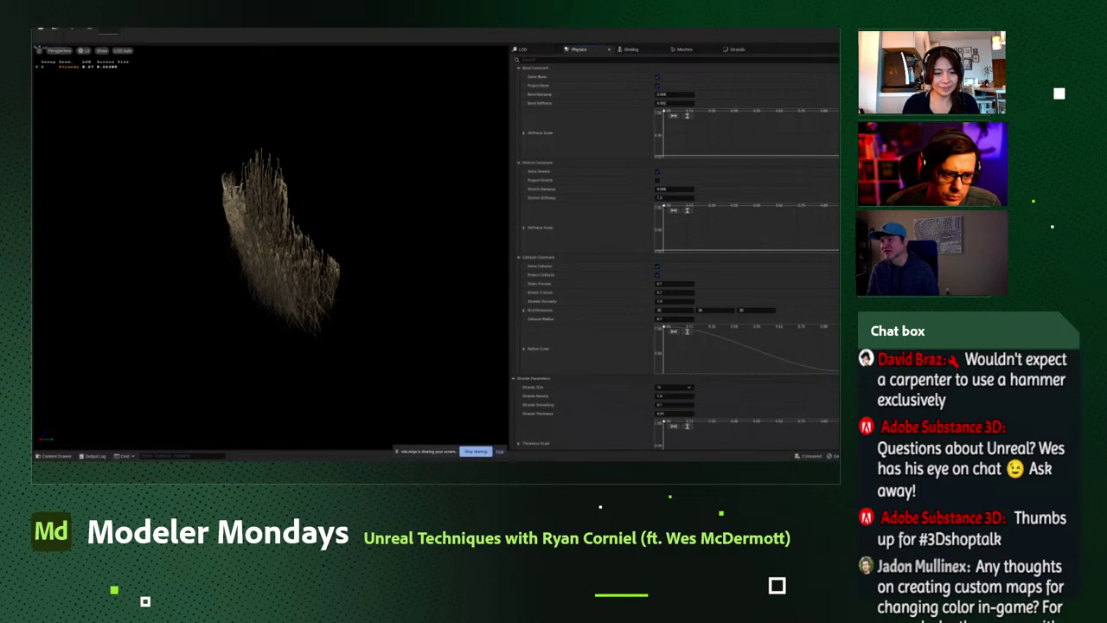
key("alt+Tab")
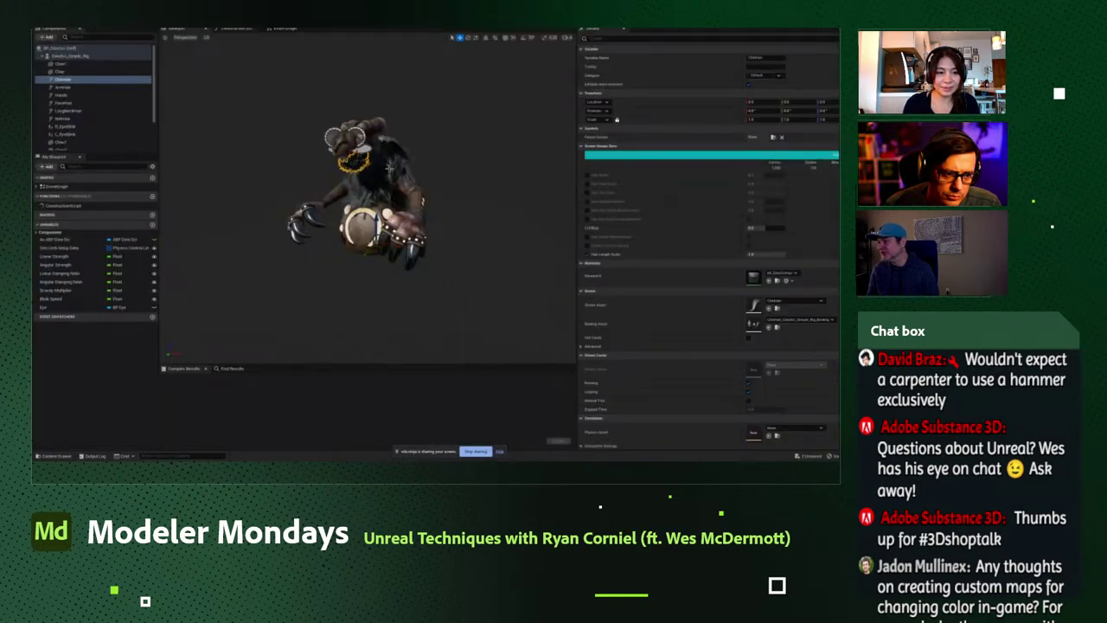
Orbit around the creature's head and beard, review the Event Graph's physics nodes, then return to the level editor.
scroll(354, 164, "up", 6)
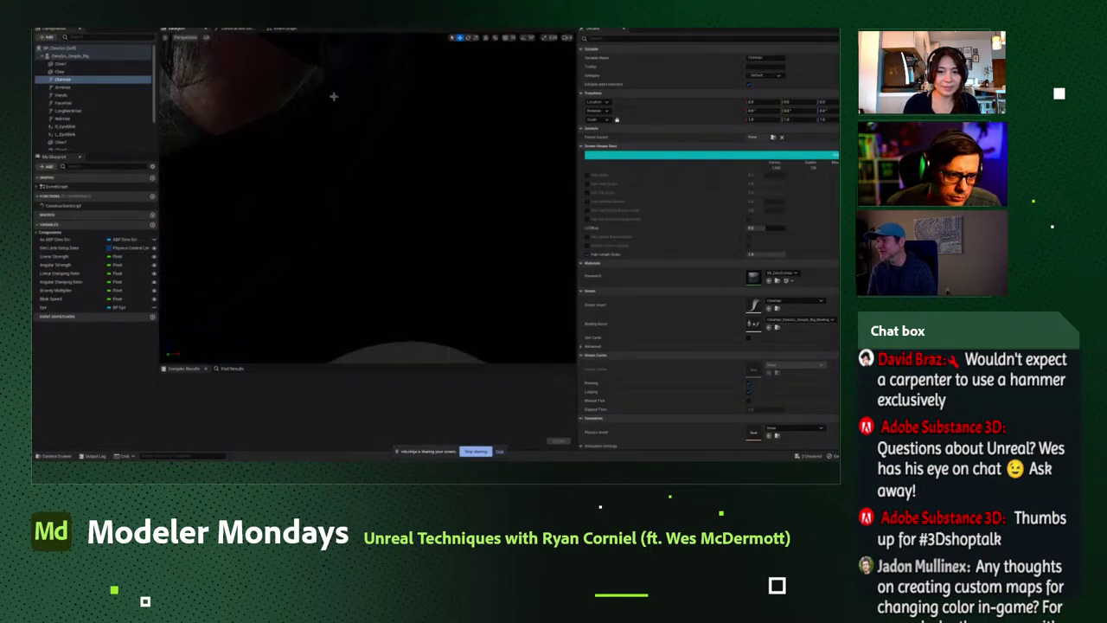
scroll(333, 96, "down", 6)
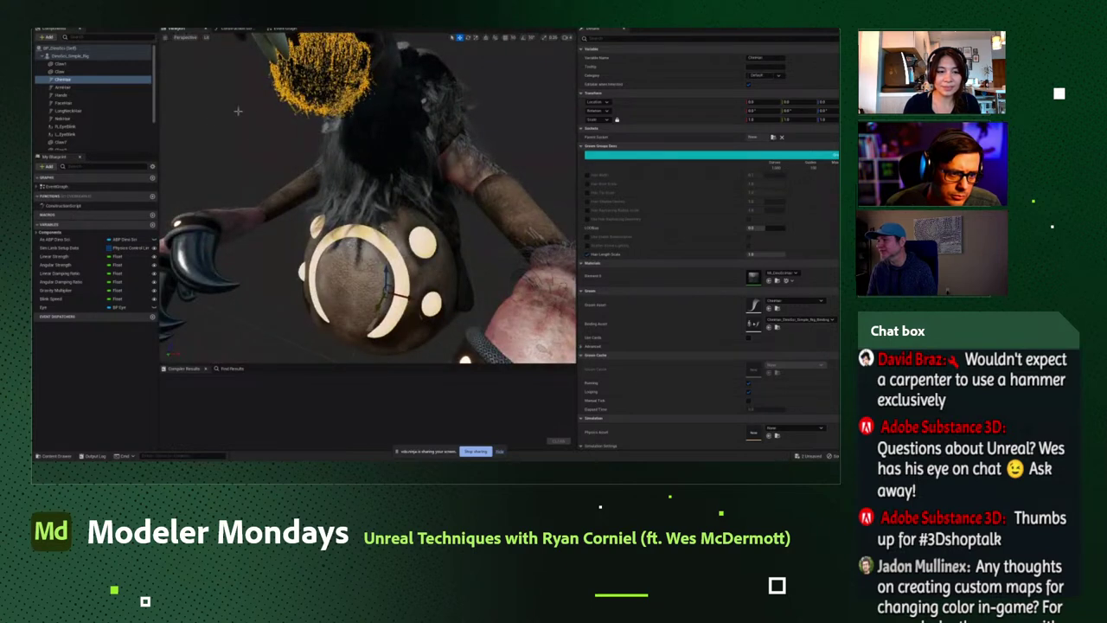
left_click_drag(333, 96, 205, 123)
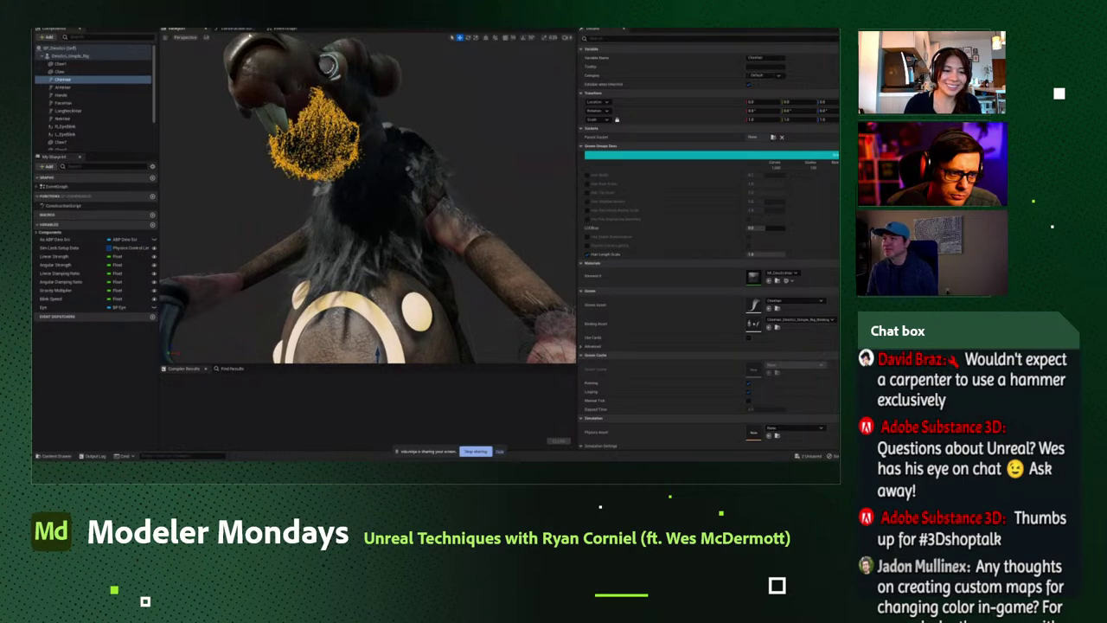
left_click(283, 28)
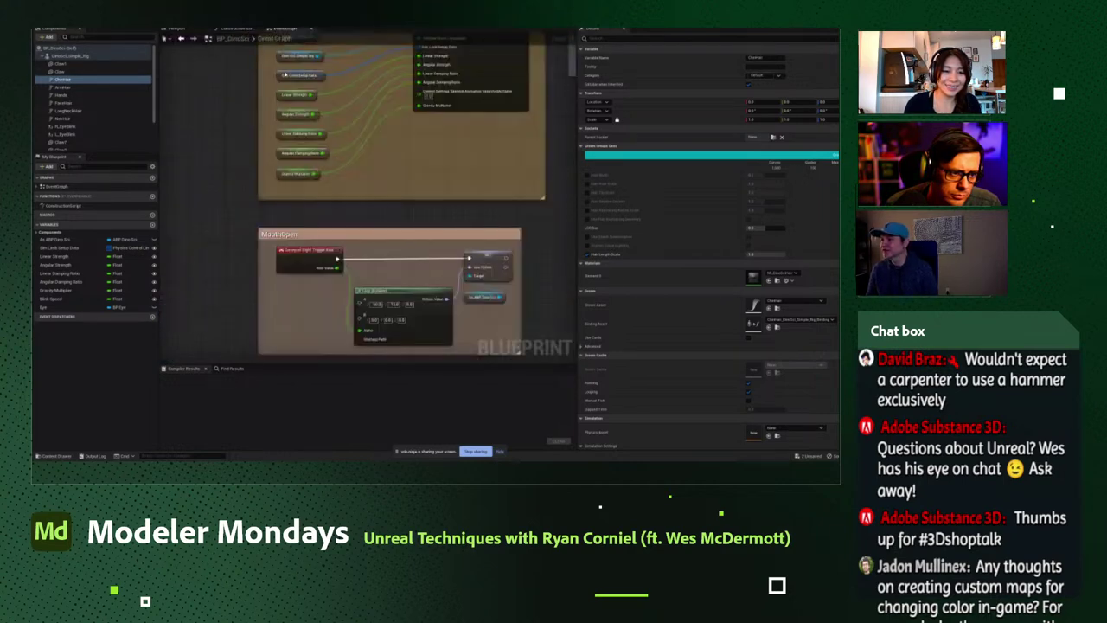
scroll(218, 211, "down", 3)
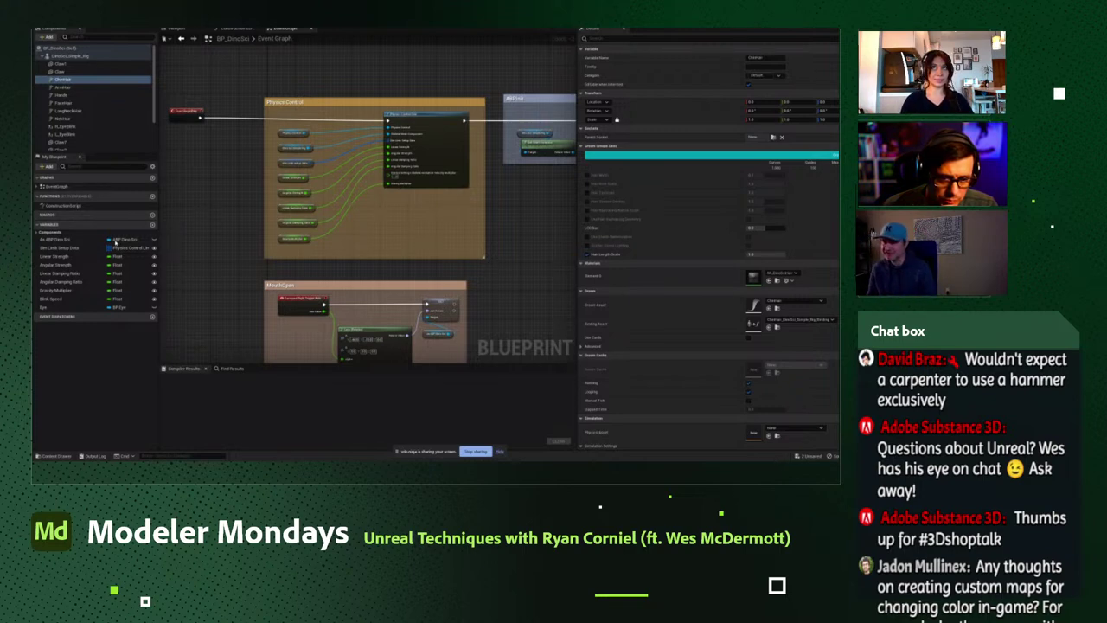
key("alt+Tab")
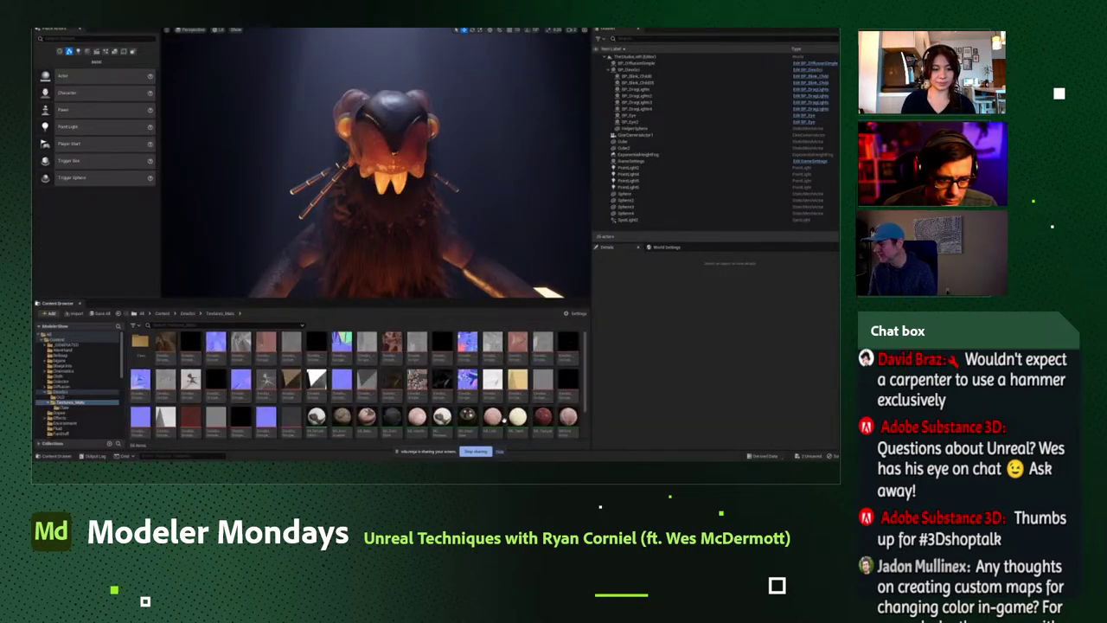
Open MI_Body and enable its Albedo Controls and Albedo Tint parameters.
left_click(368, 420)
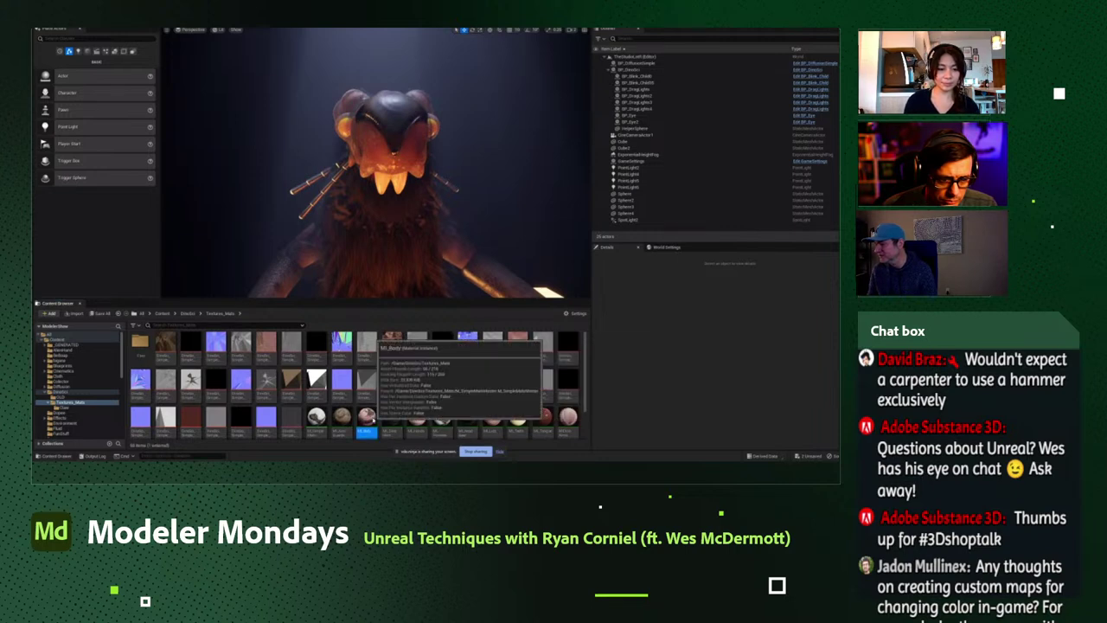
double_click(368, 419)
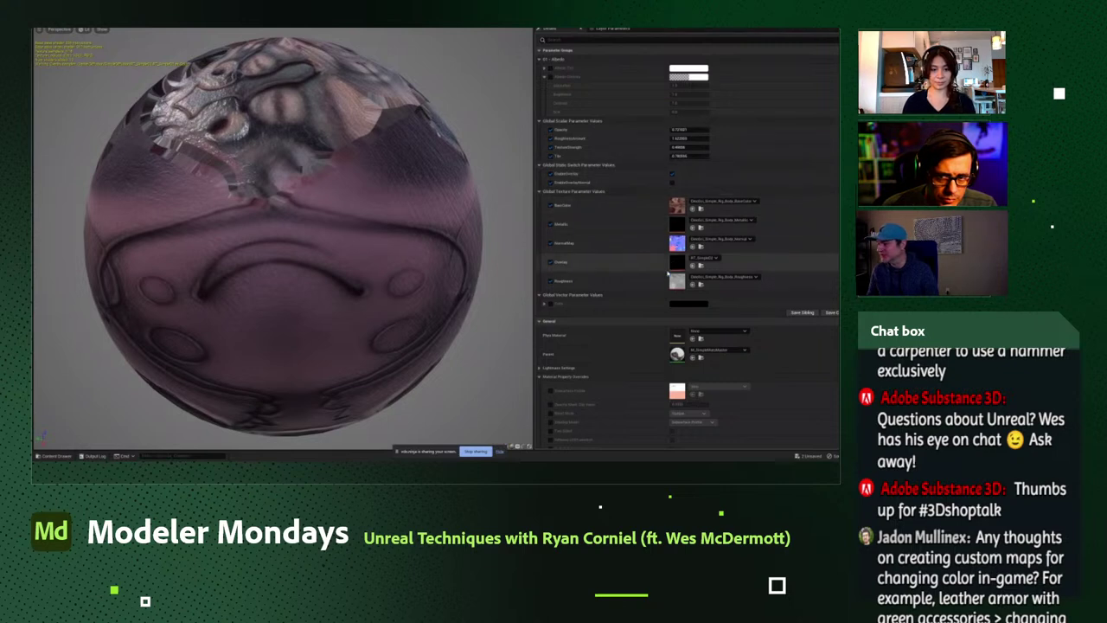
left_click(547, 76)
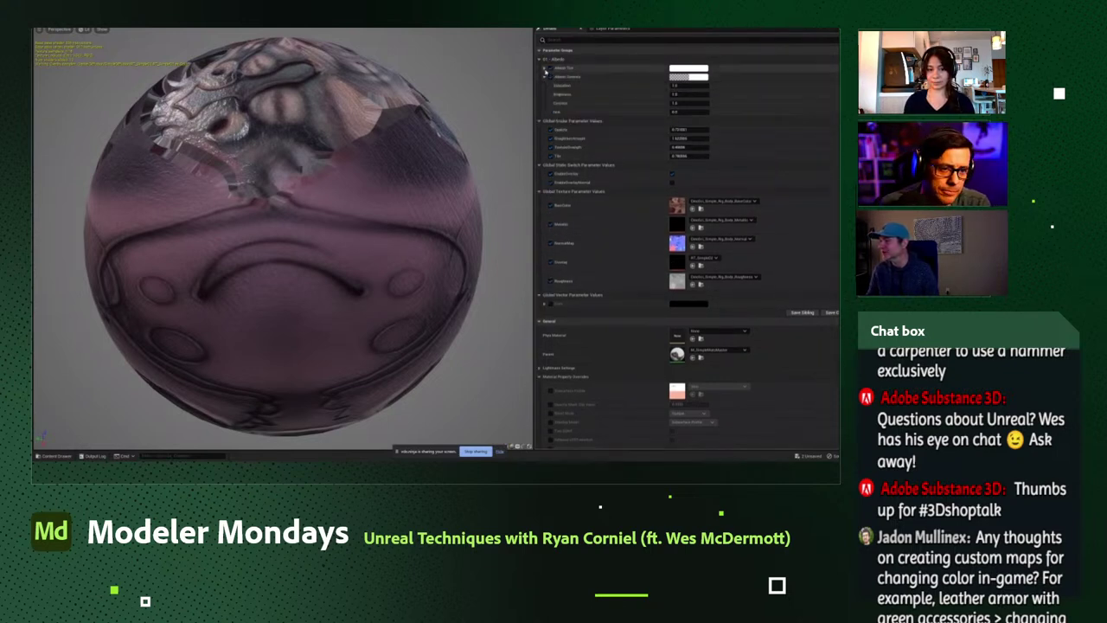
left_click(546, 68)
Set the Albedo Tint red and green to 1 and the Saturation to 0.
mouse_move(683, 78)
left_mouse_down()
mouse_move(705, 80)
mouse_move(677, 85)
mouse_move(695, 85)
left_mouse_up()
left_click(680, 77)
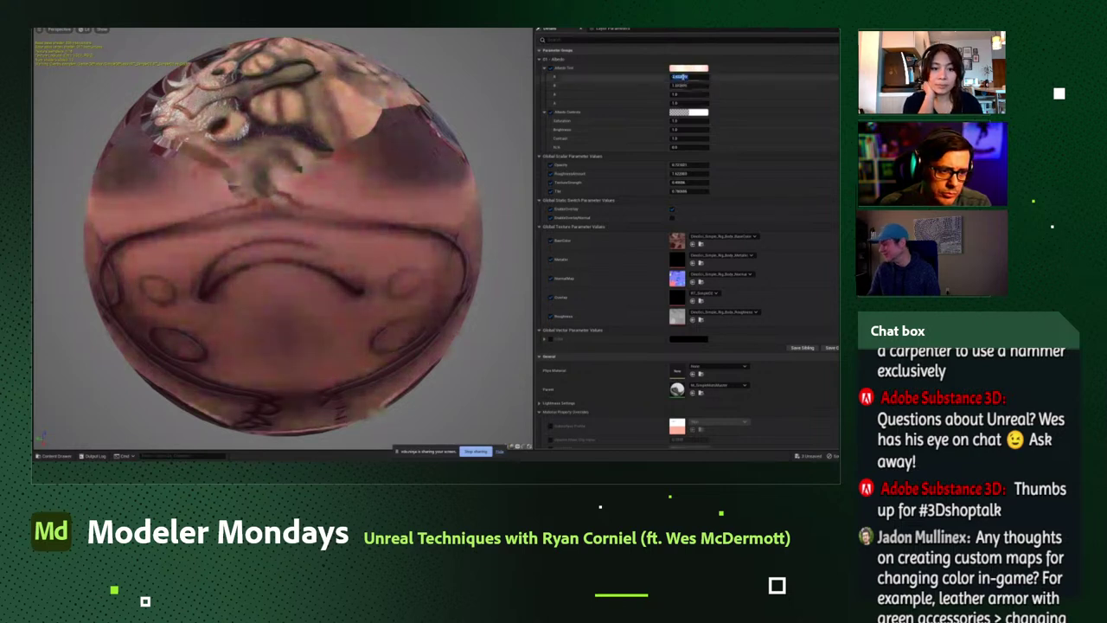
type("1")
key("Tab")
type("1")
key("Return")
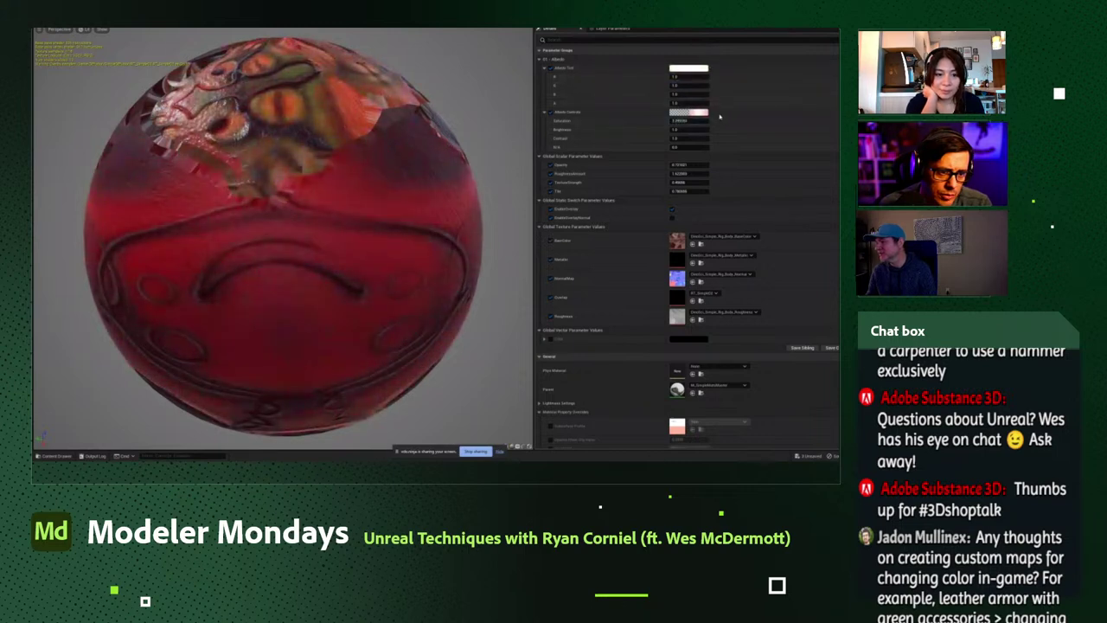
left_click(680, 121)
type("0")
key("Return")
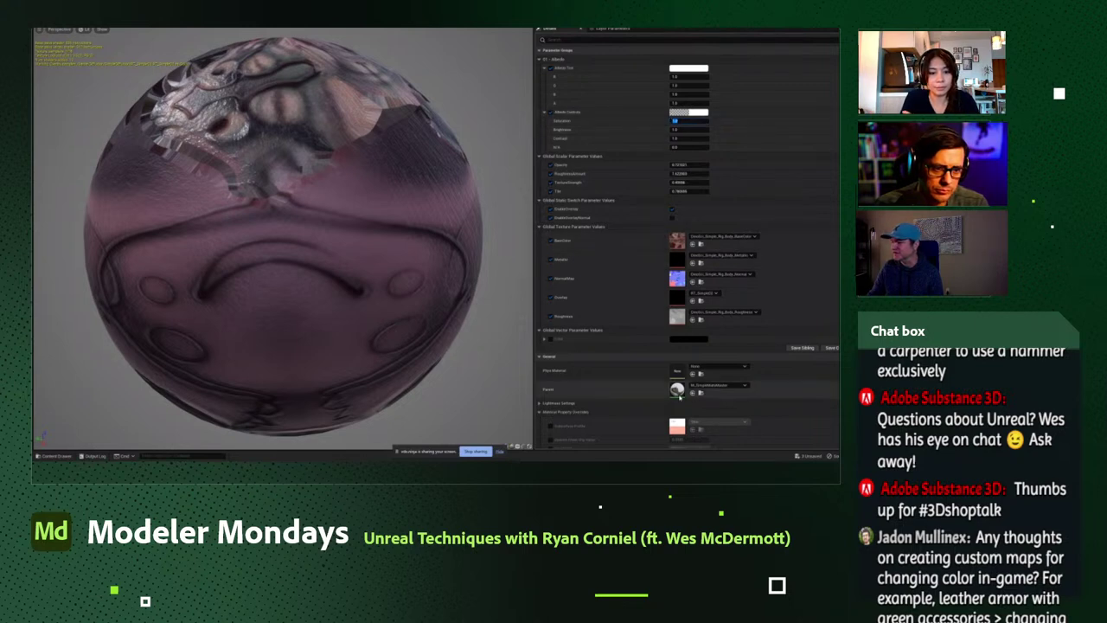
double_click(676, 390)
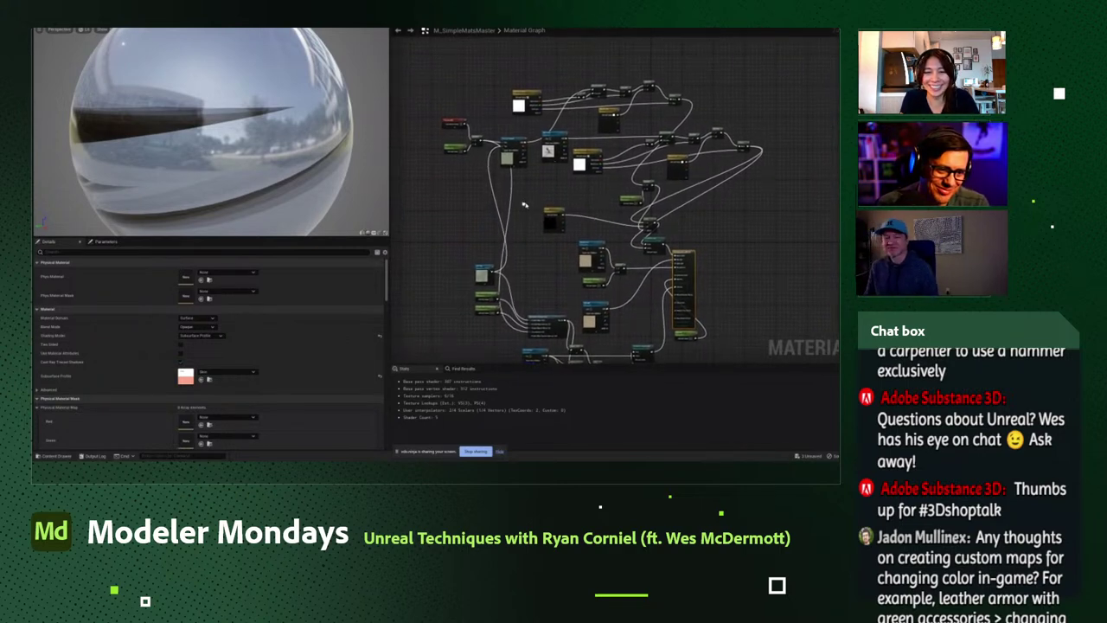
scroll(524, 207, "up", 2)
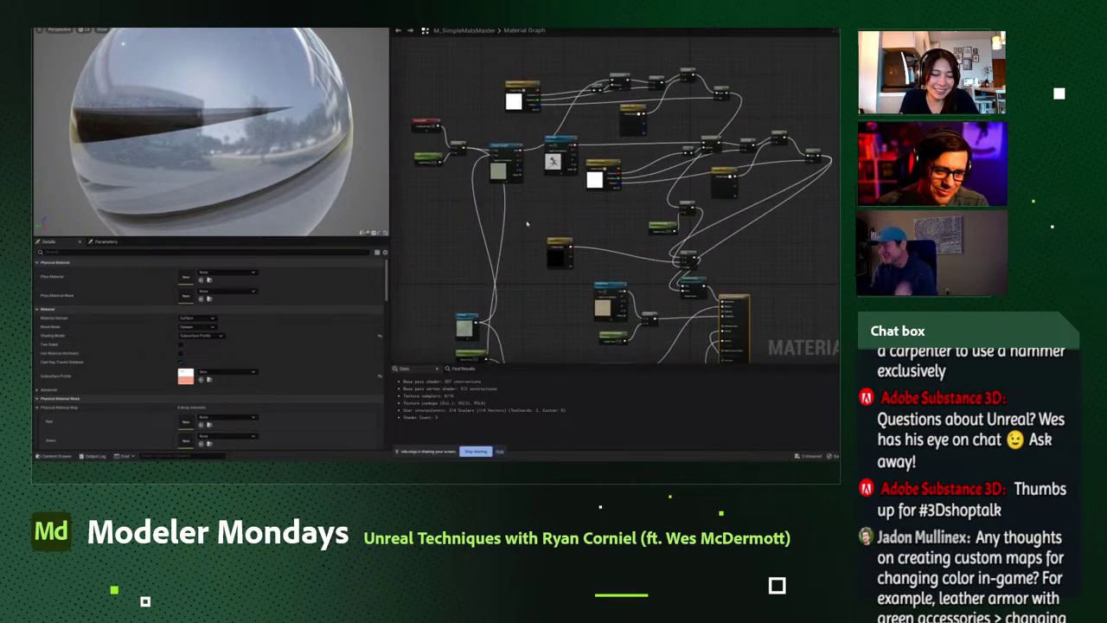
left_click(559, 154)
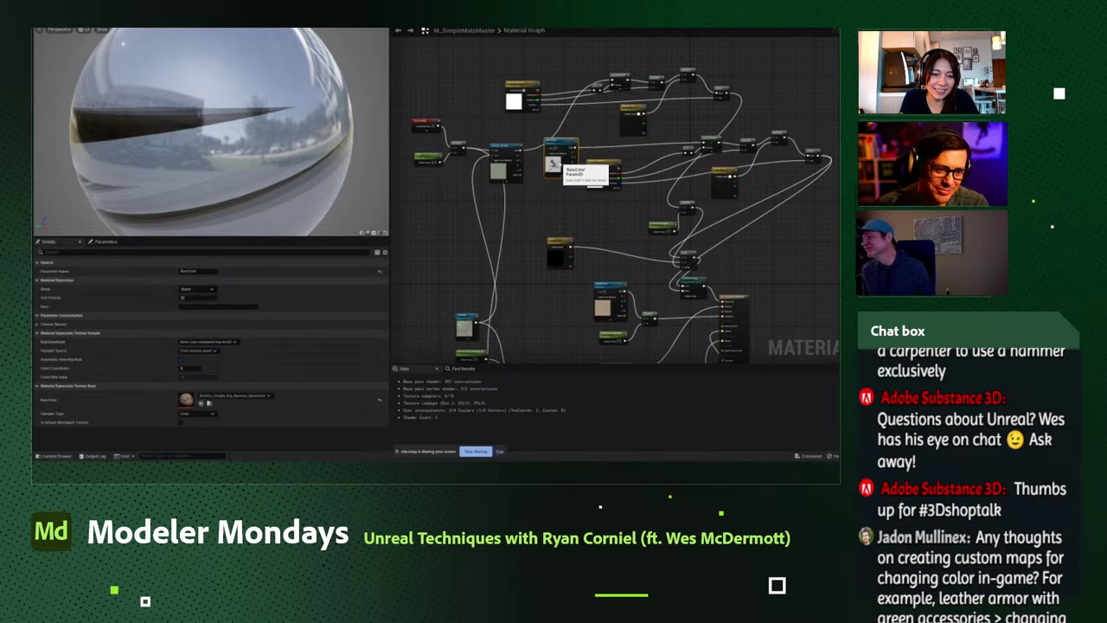
right_click_drag(531, 101, 554, 90)
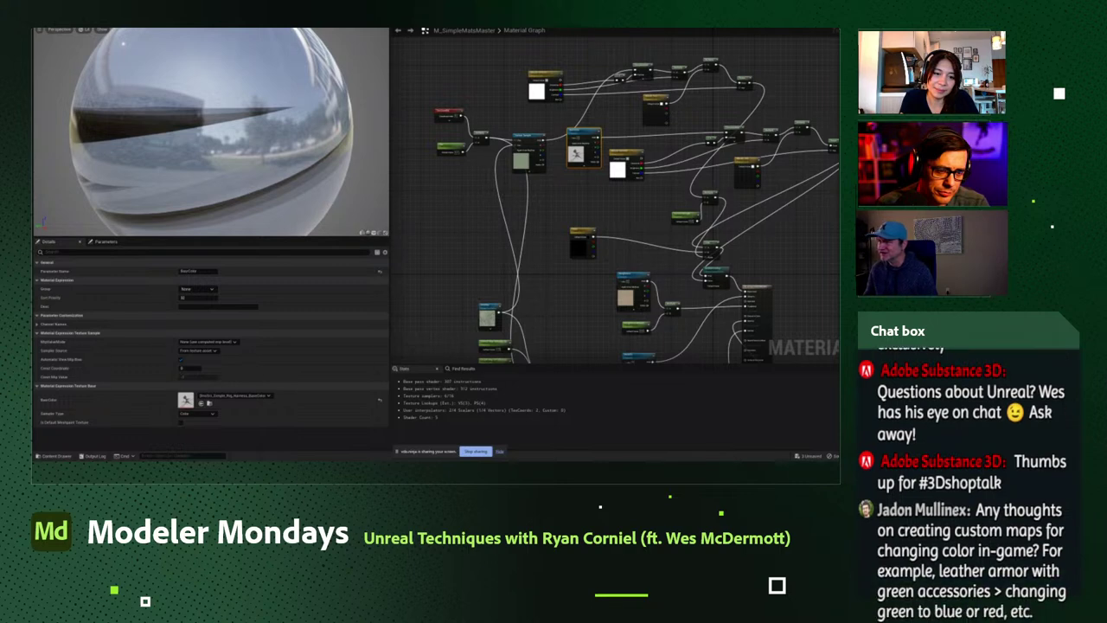
left_click(494, 246)
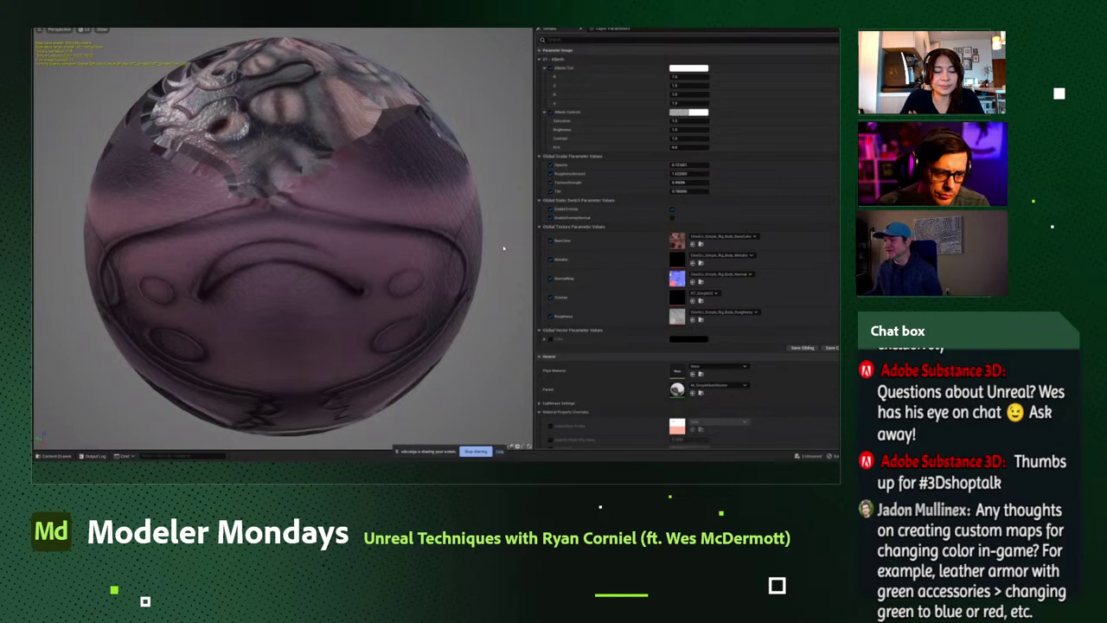
Switch past the Groom editor back to the creature Blueprint's Event Graph.
key("alt+Tab")
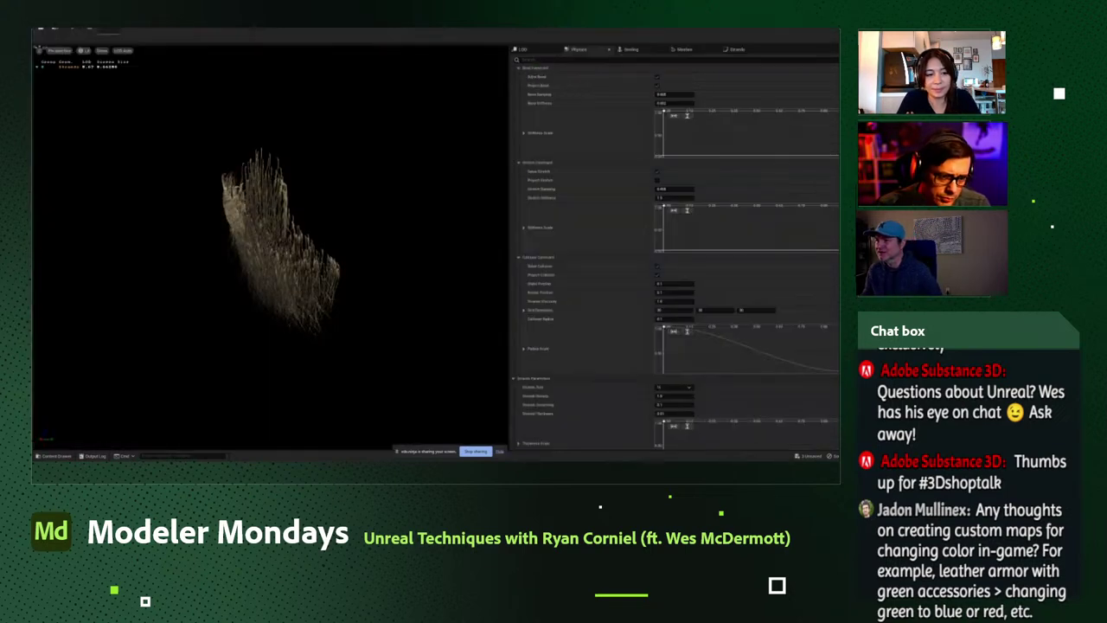
key("alt+Tab")
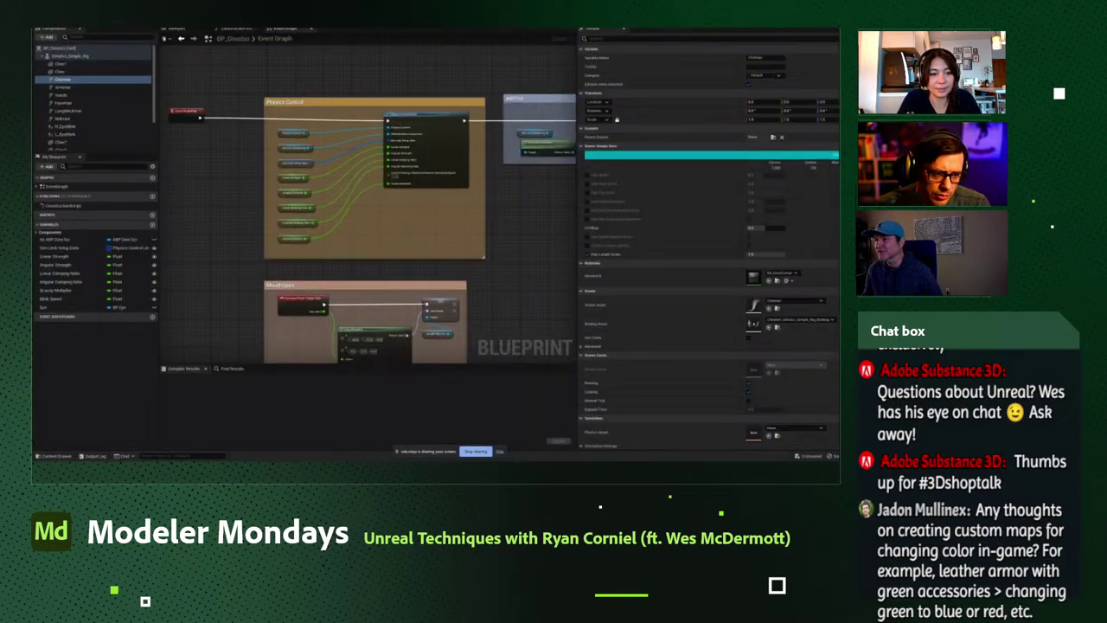
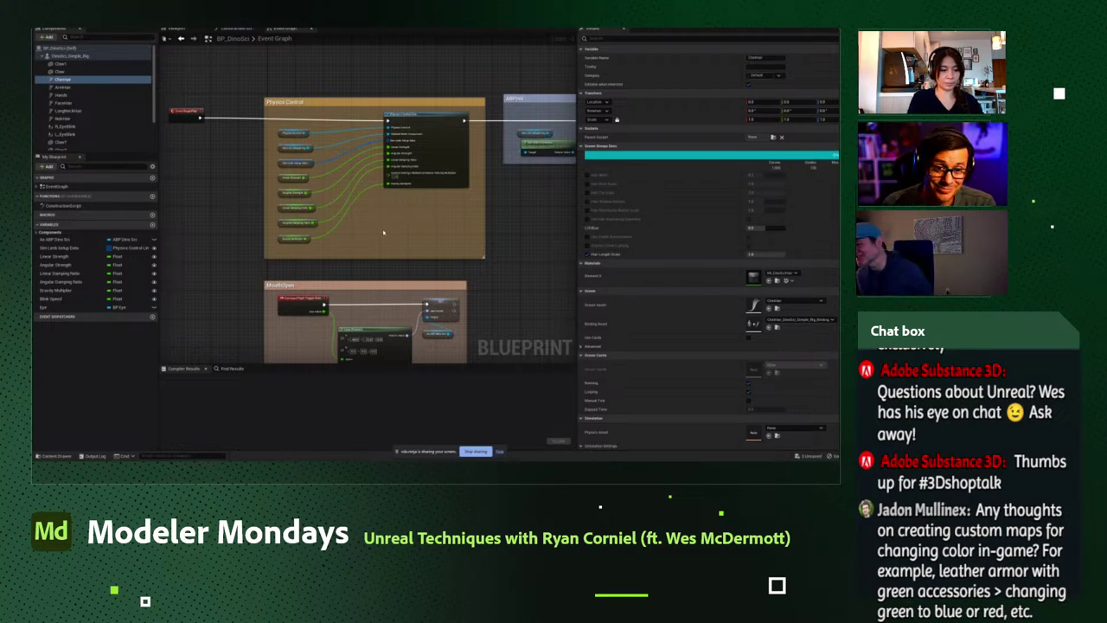
Pan the BP_DinoSci Event Graph through the MouthOpen and HandMove nodes, then restore the window.
right_click_drag(386, 243, 364, 192)
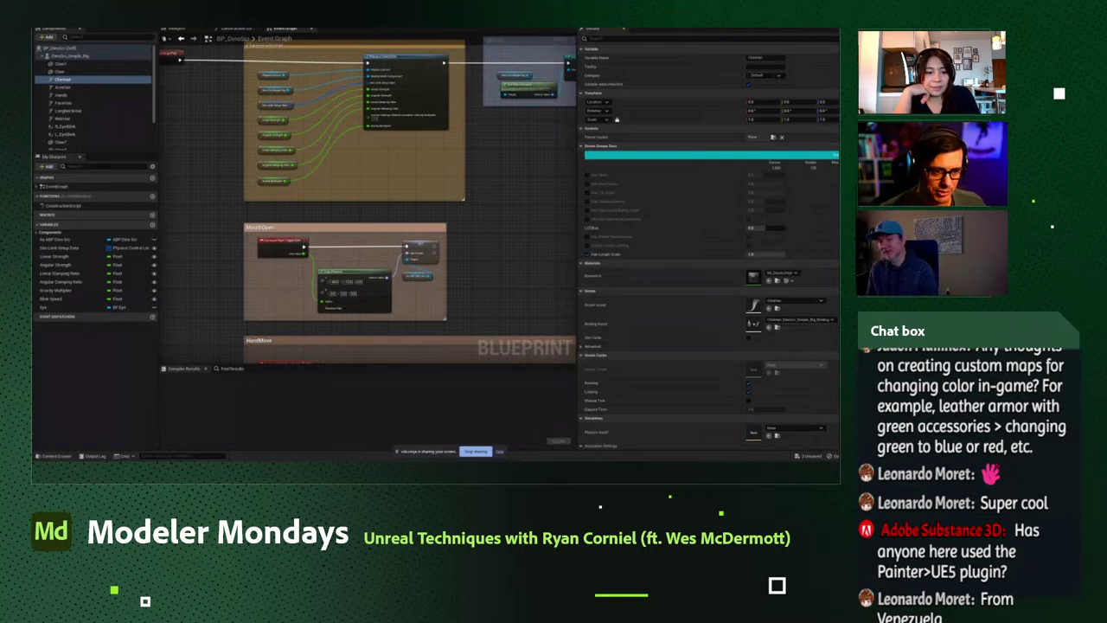
right_click_drag(475, 253, 465, 133)
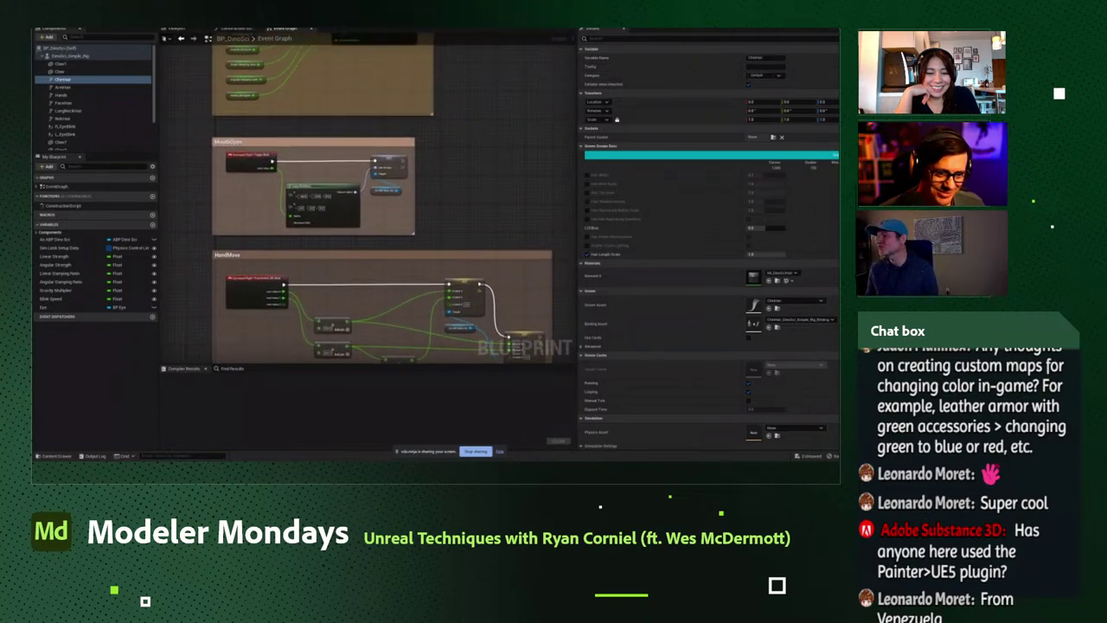
right_click_drag(502, 100, 505, 126)
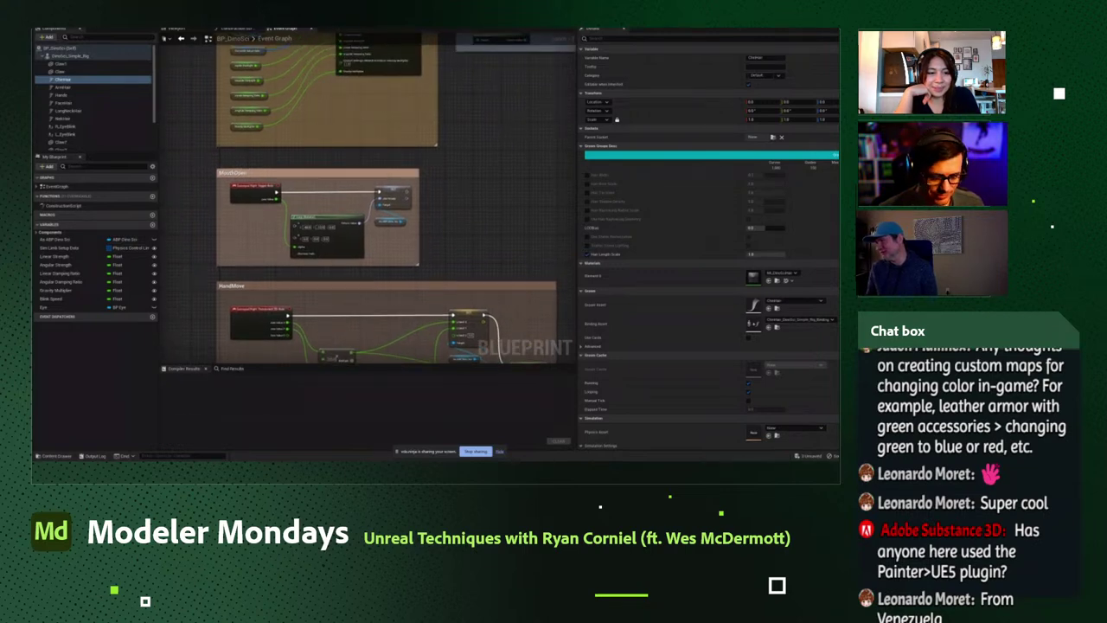
key("super+Down")
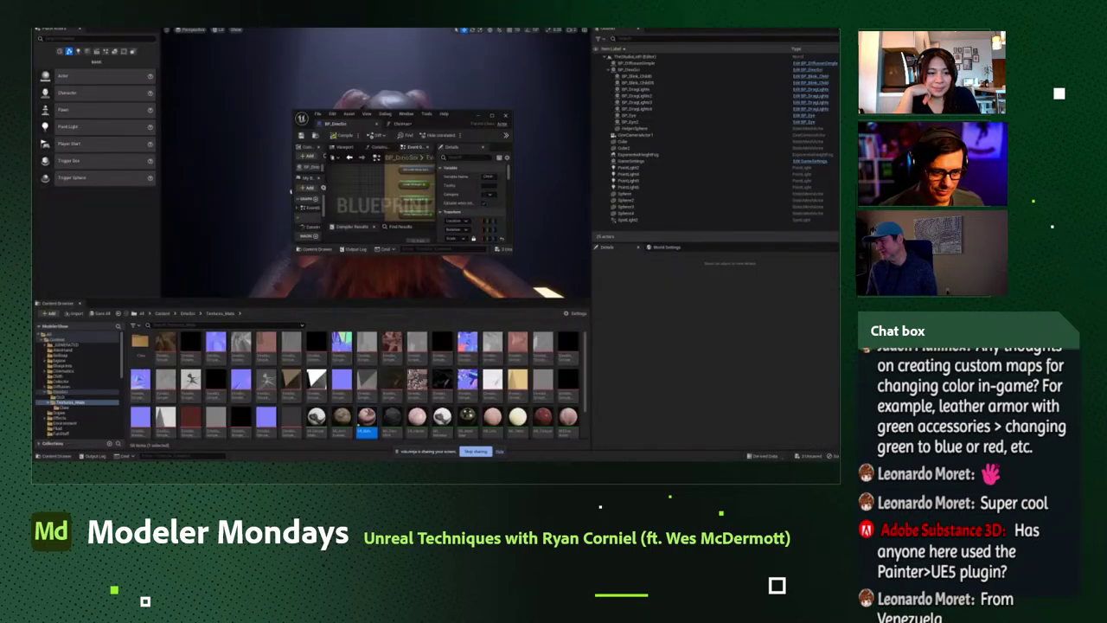
Go up from Textures_Mats to its parent folder and select ABP_DinoSci.
left_click(187, 313)
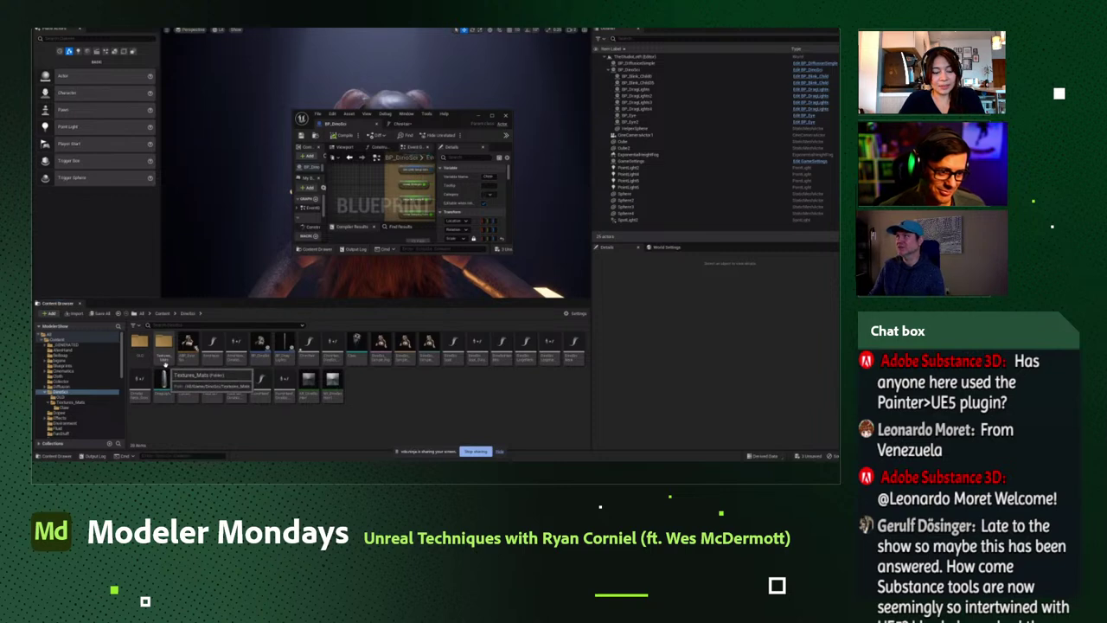
left_click(187, 350)
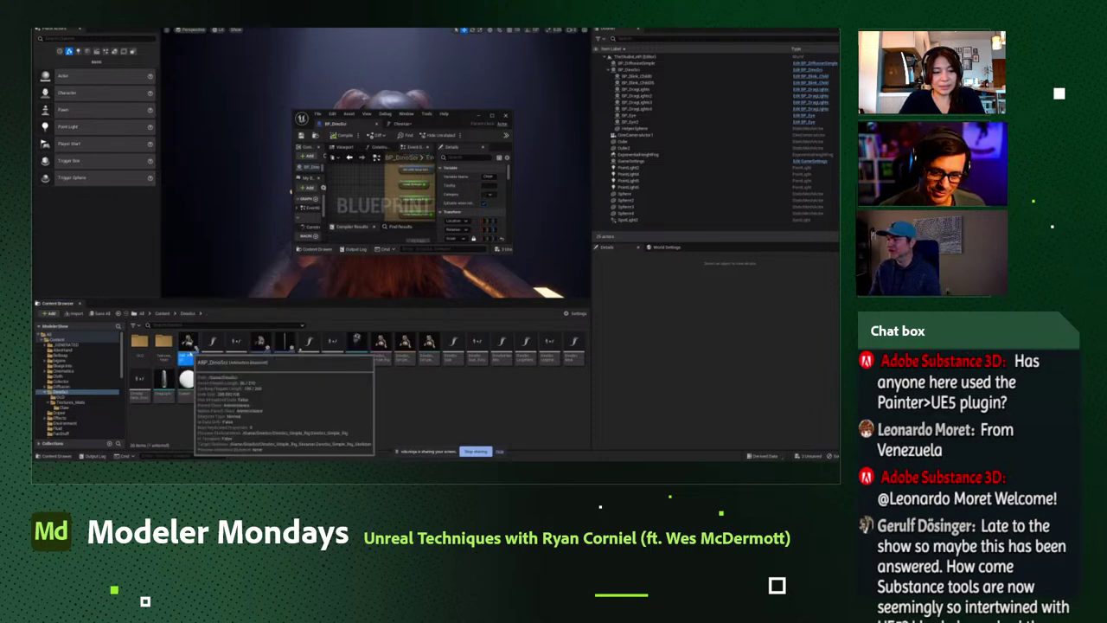
Open ABP_DinoSci maximized and zoom and pan along its Transform (Modify) Bone chain.
double_click(187, 350)
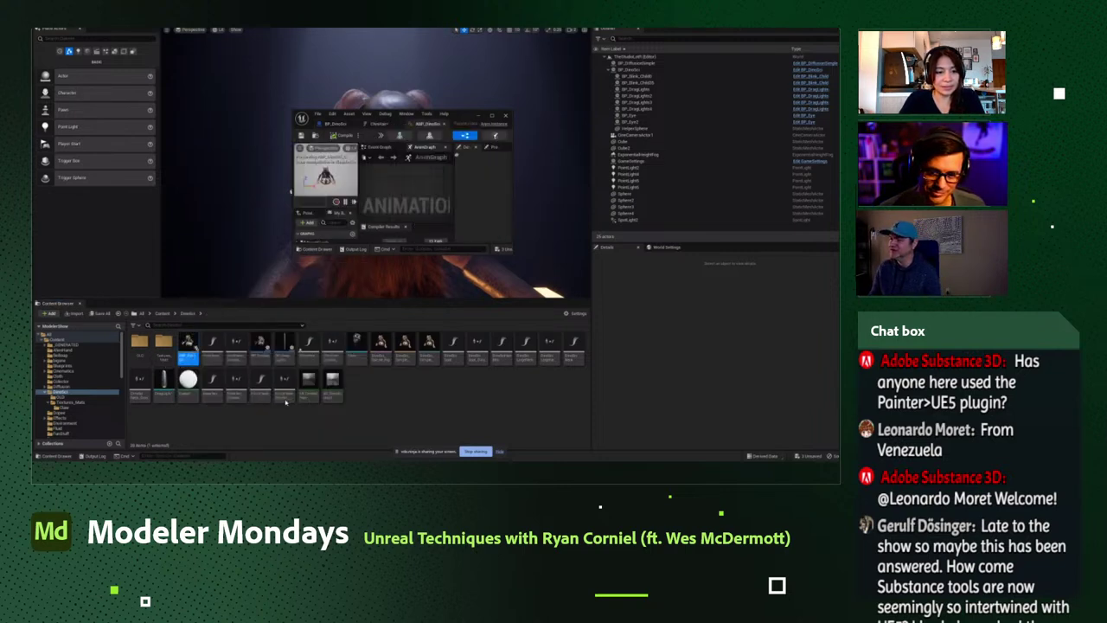
double_click(466, 115)
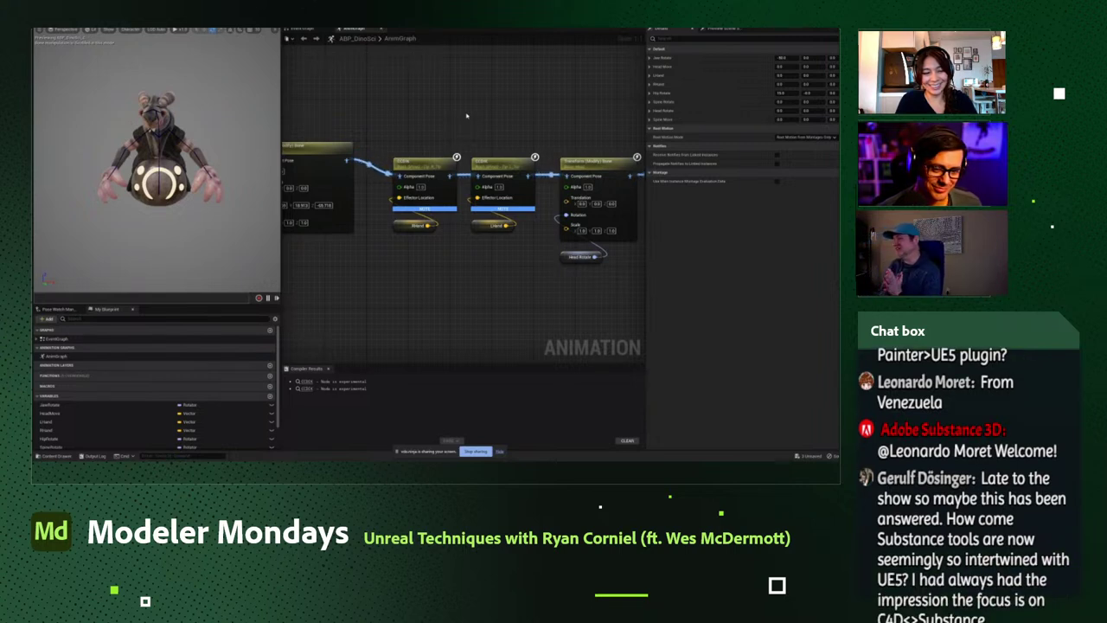
scroll(388, 119, "down", 2)
right_click_drag(388, 119, 566, 128)
scroll(566, 128, "down", 3)
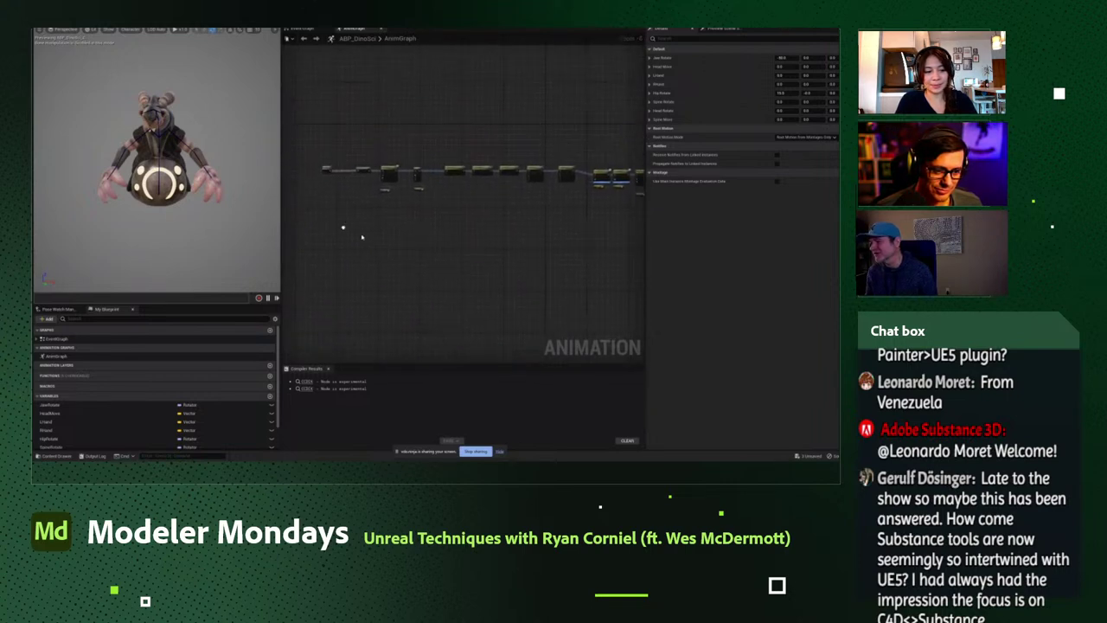
scroll(372, 233, "up", 4)
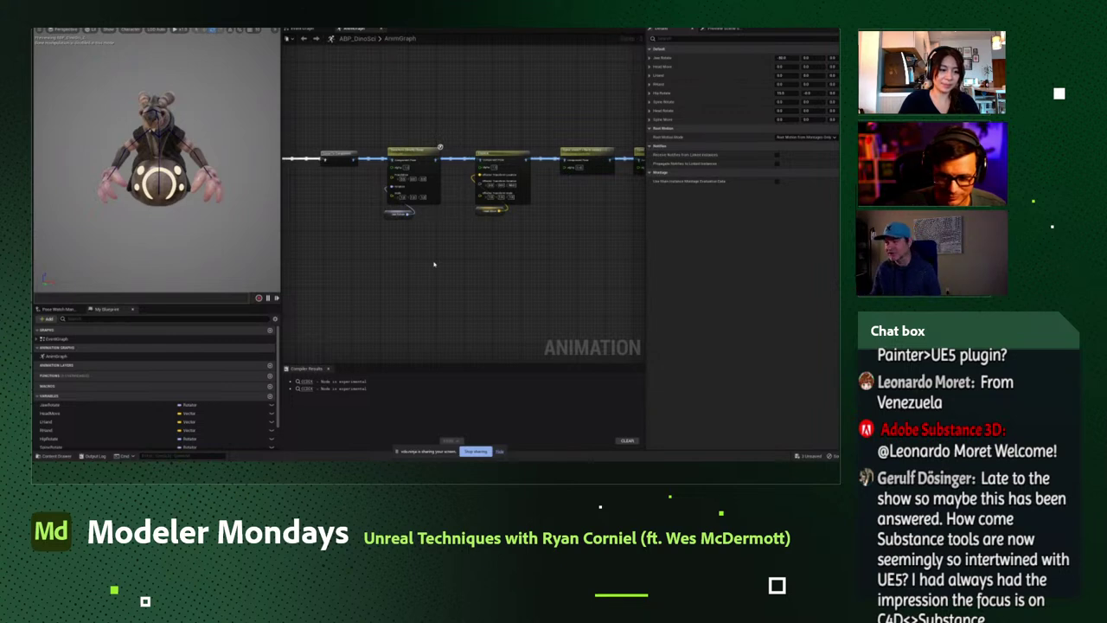
right_click_drag(397, 256, 415, 271)
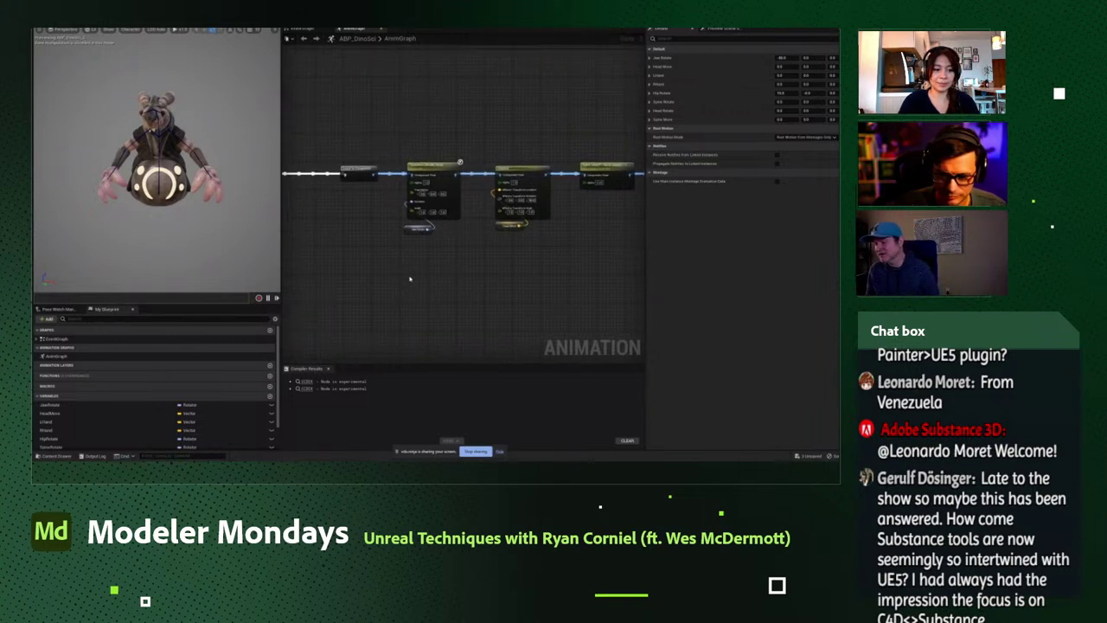
right_click_drag(410, 280, 429, 296)
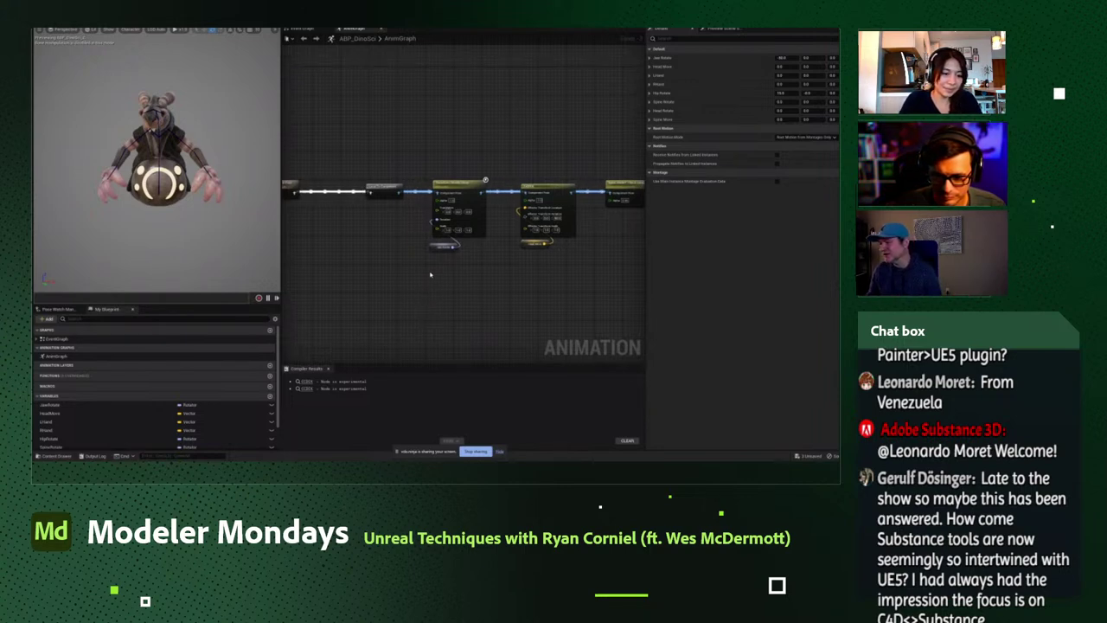
scroll(420, 286, "up", 3)
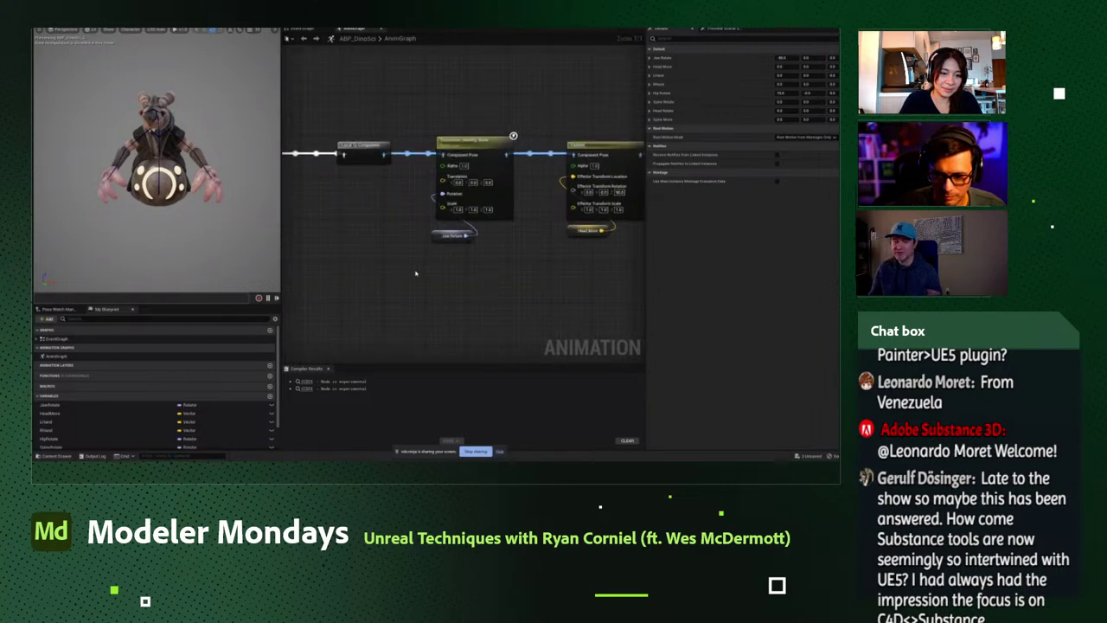
right_click_drag(377, 274, 451, 284)
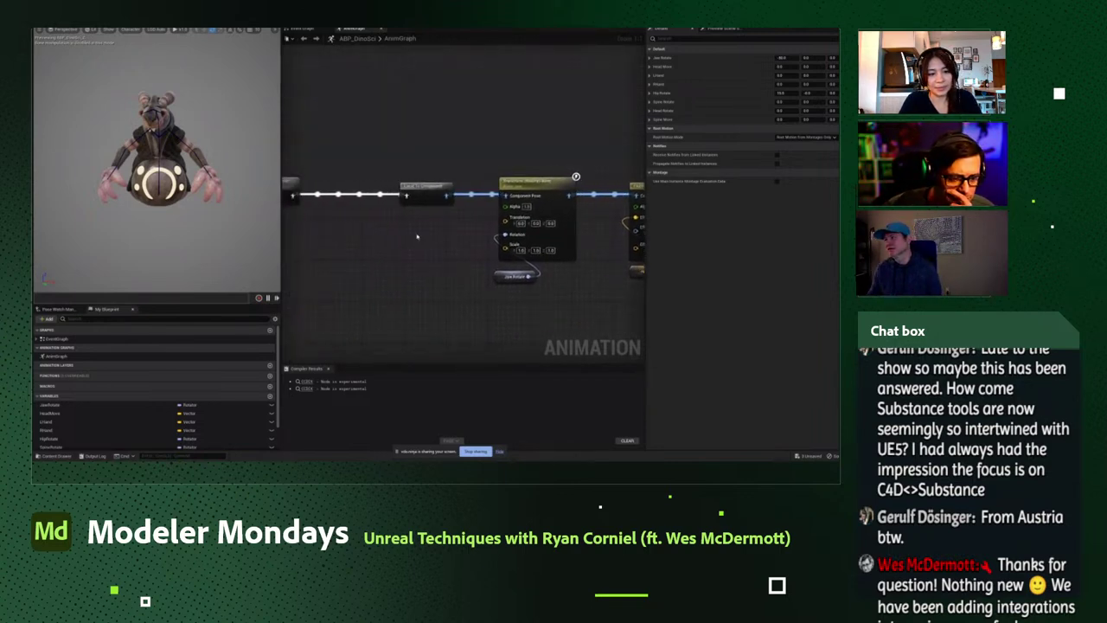
Open the puppet's simple-rig skeletal mesh full screen and orbit its preview.
key("super+Down")
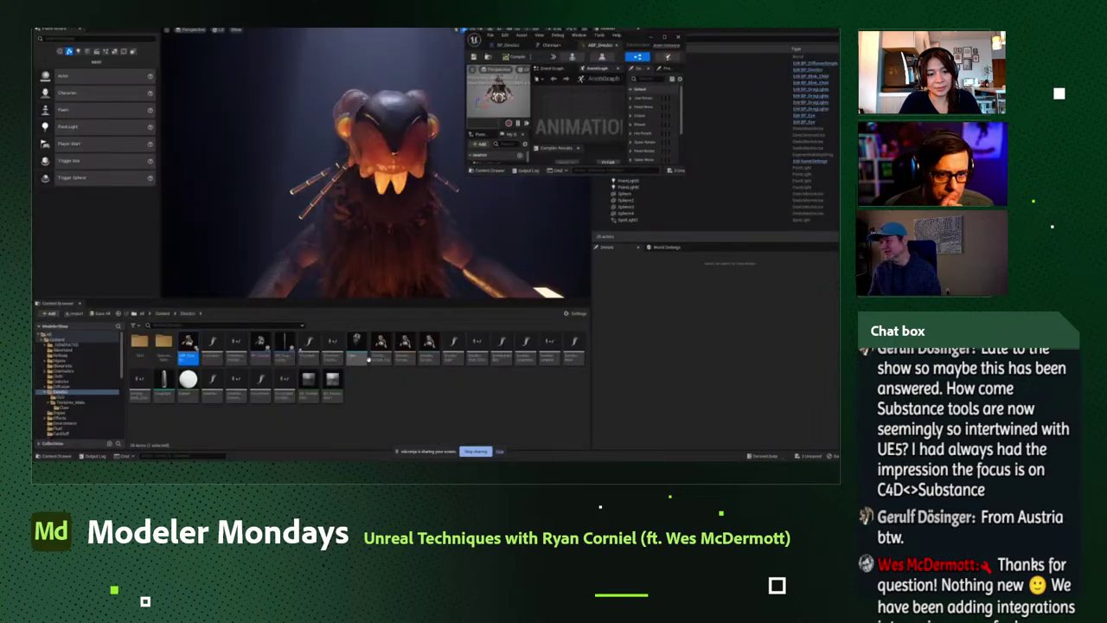
mouse_move(368, 359)
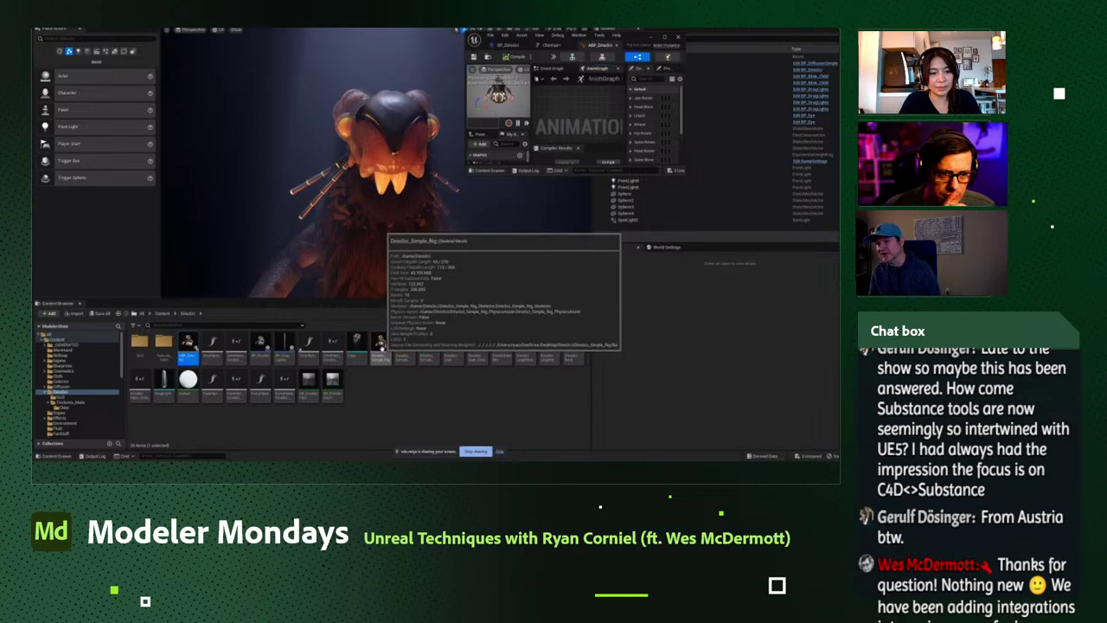
double_click(379, 343)
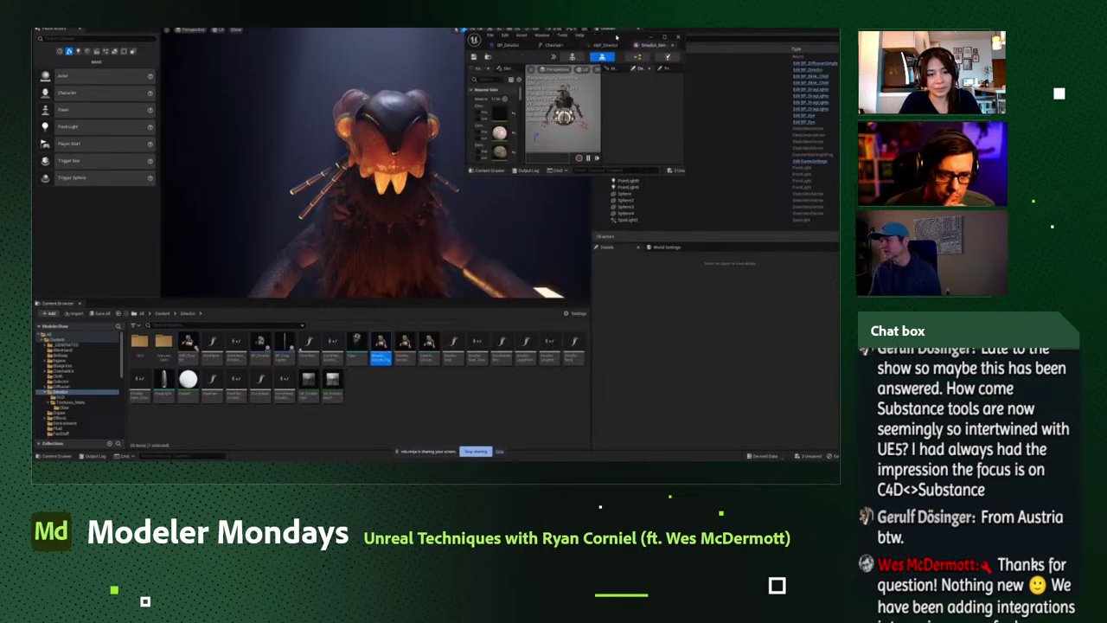
double_click(617, 37)
left_click_drag(381, 208, 502, 224)
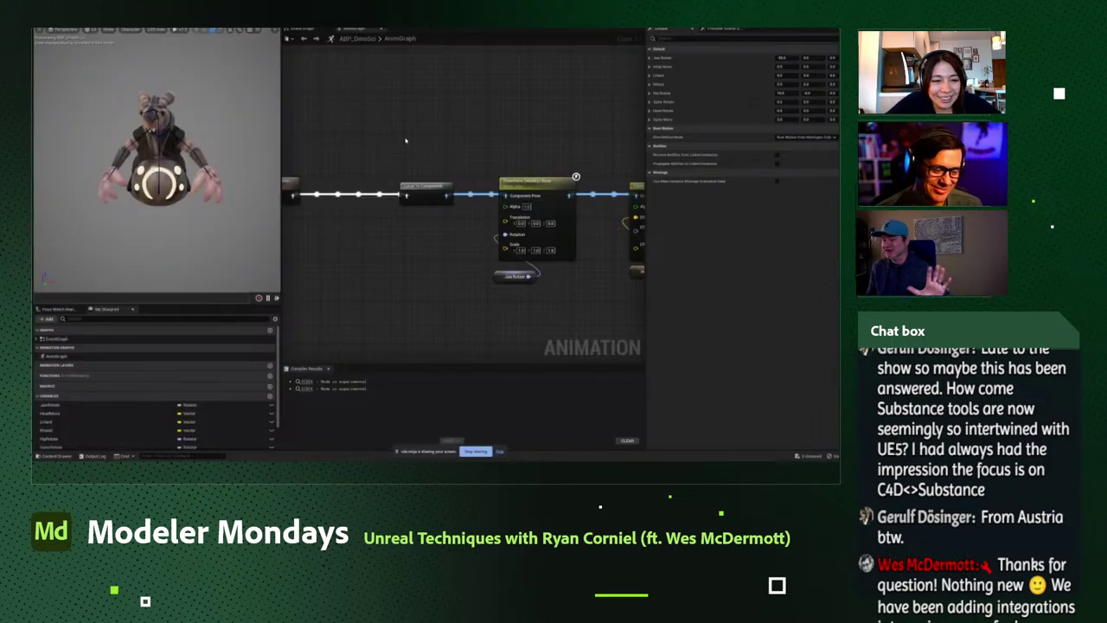
Select the Local To Component node in the AnimGraph, then go back to the level editor.
left_click(416, 174)
right_click_drag(480, 113, 458, 126)
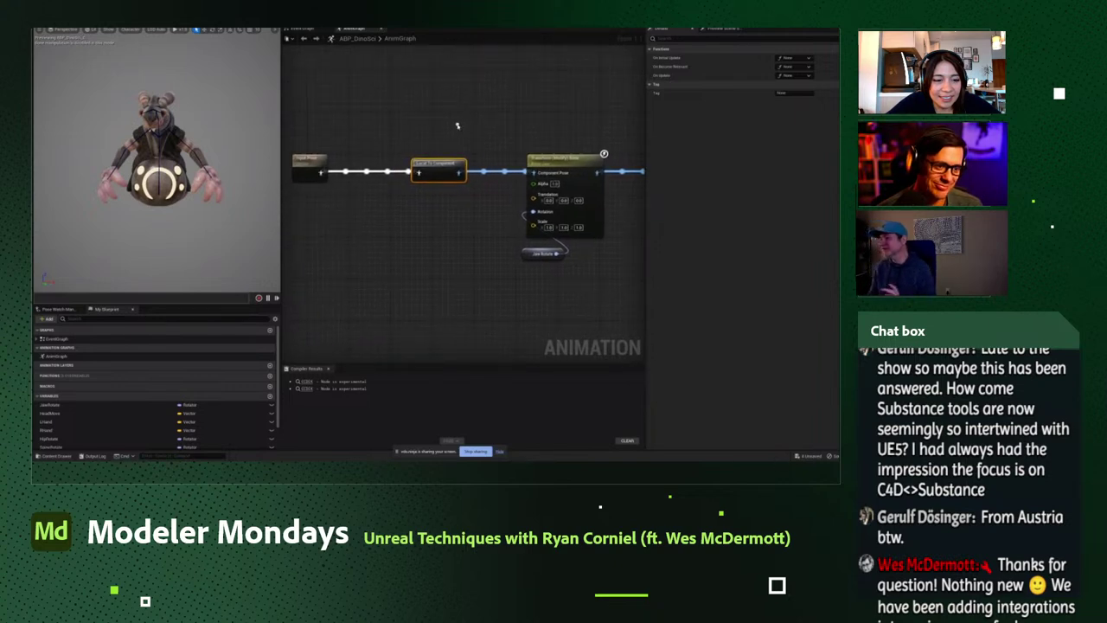
key("super+Down")
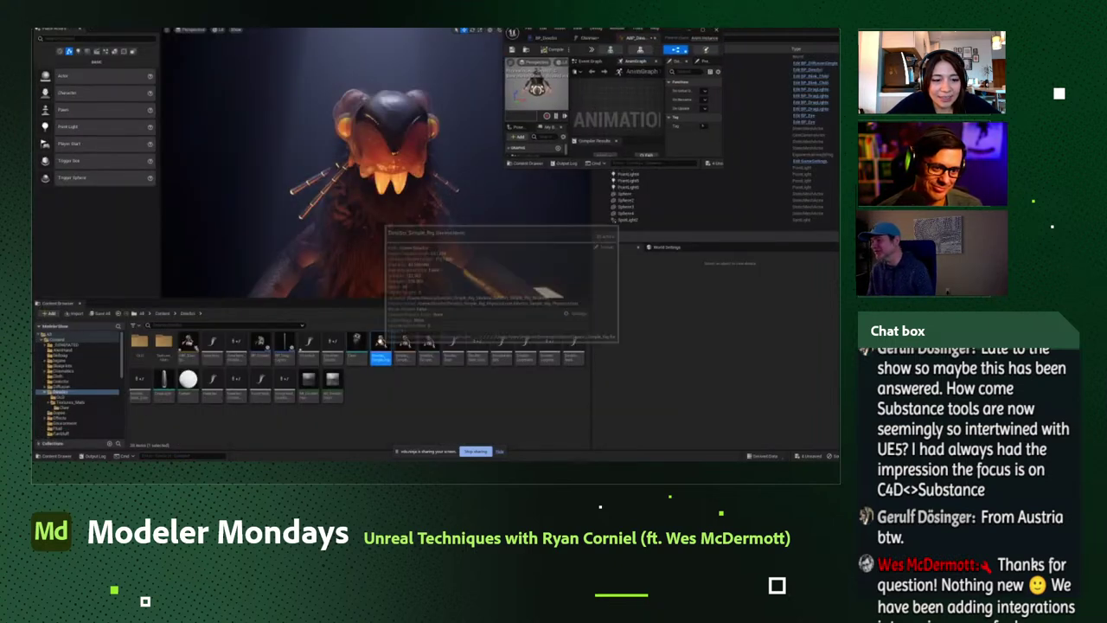
Check the mesh's Create > Anim Blueprint menu, then maximize the ABP_DinoSci editor again.
right_click(380, 347)
mouse_move(449, 131)
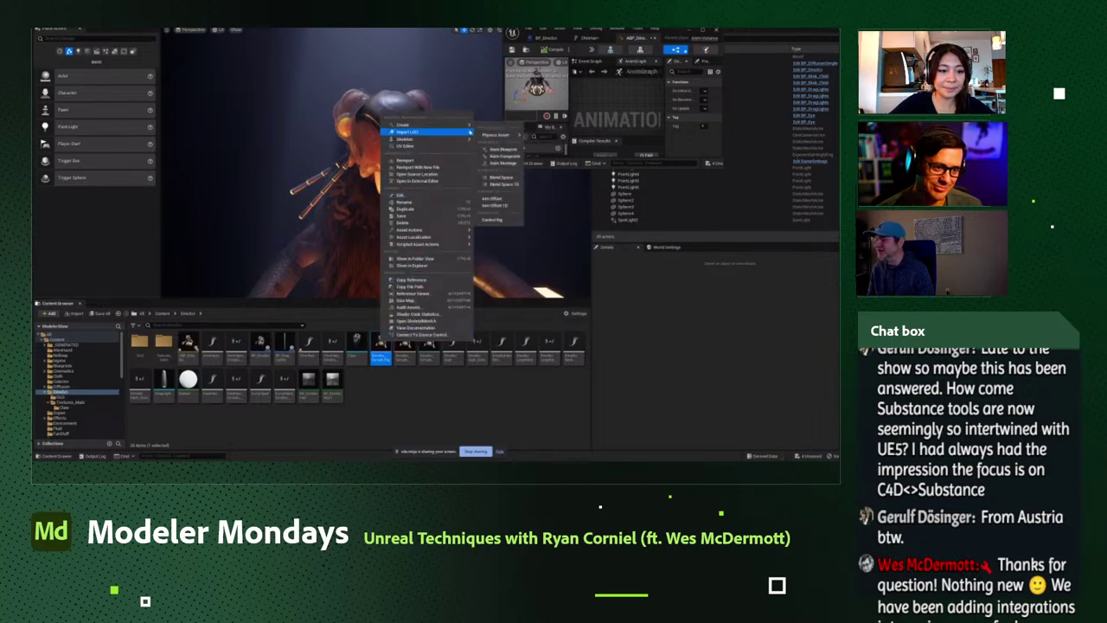
mouse_move(505, 149)
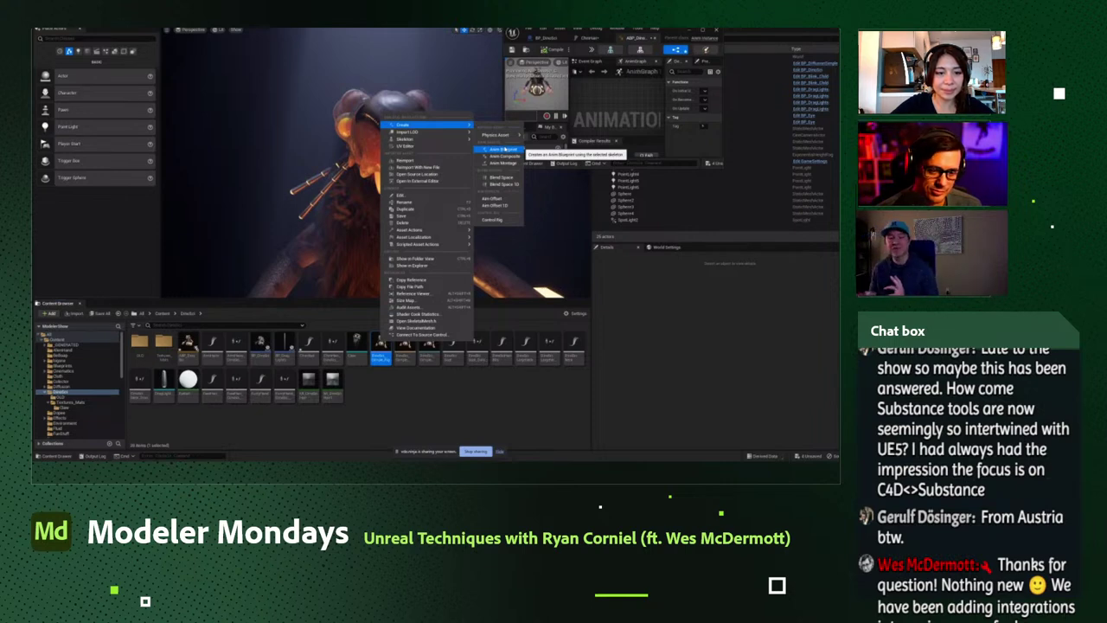
double_click(681, 33)
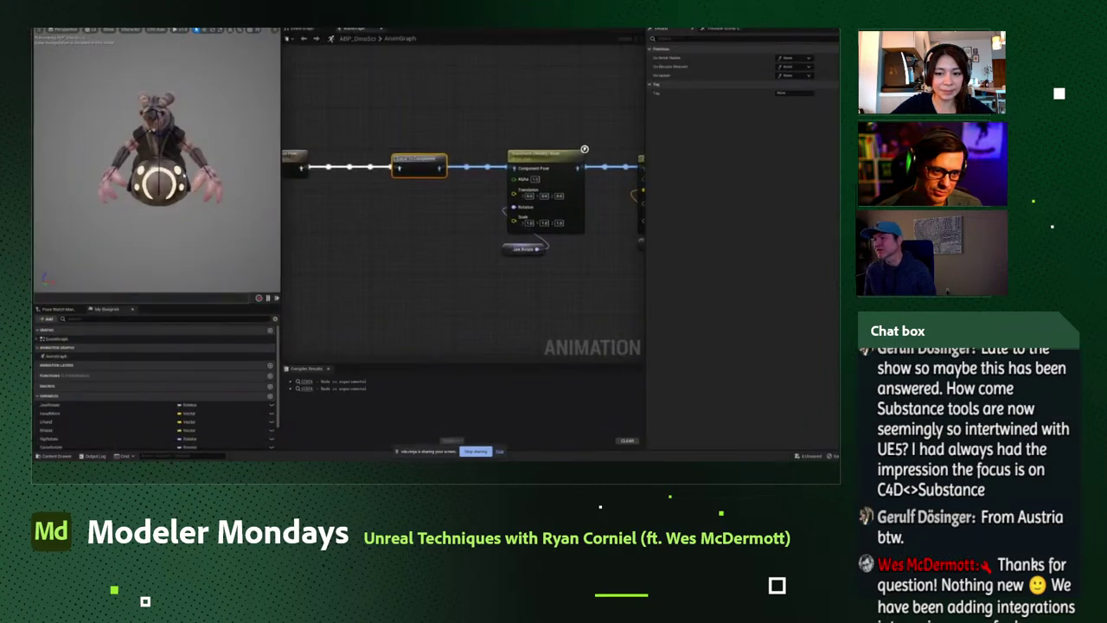
Add a Transform (Modify) Bone node beside Local To Component, searching 'mod'.
right_click_drag(416, 167, 387, 173)
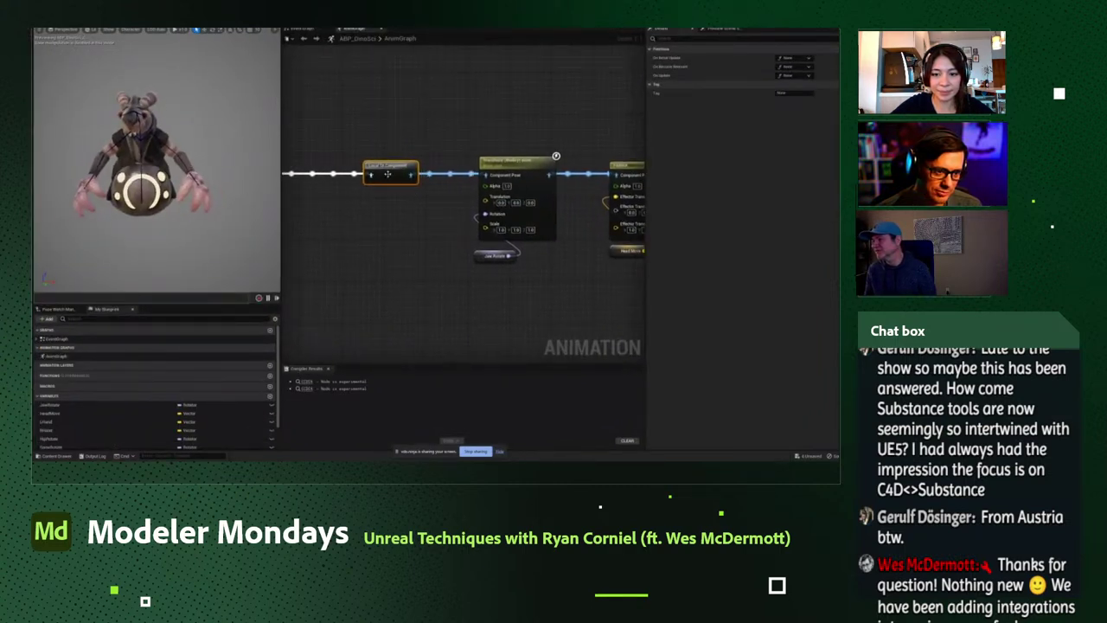
scroll(388, 169, "down", 3)
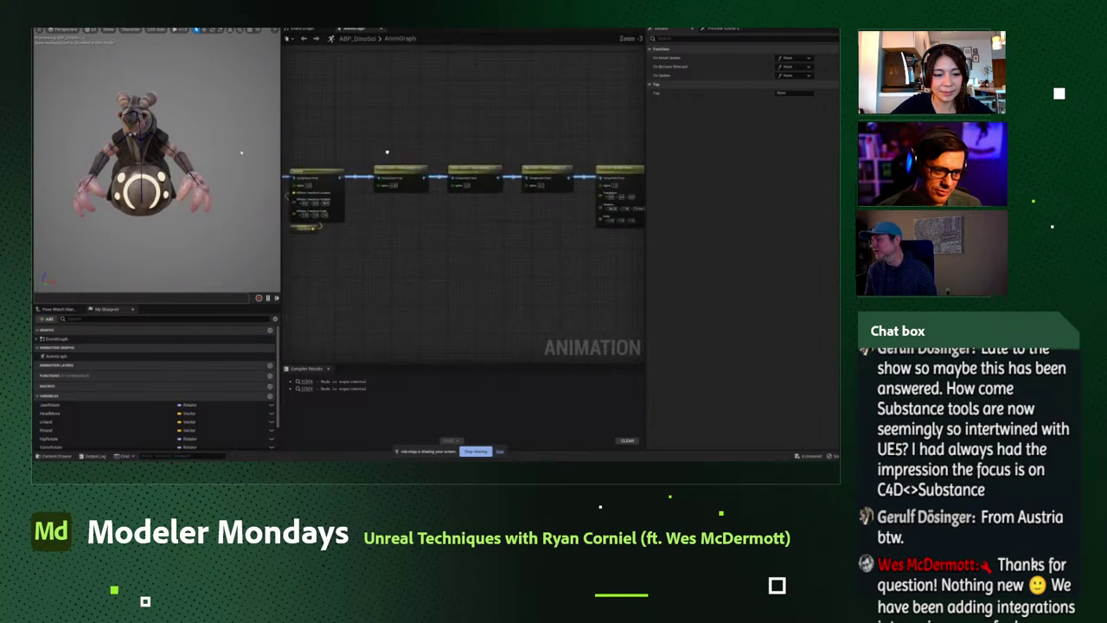
scroll(453, 174, "down", 1)
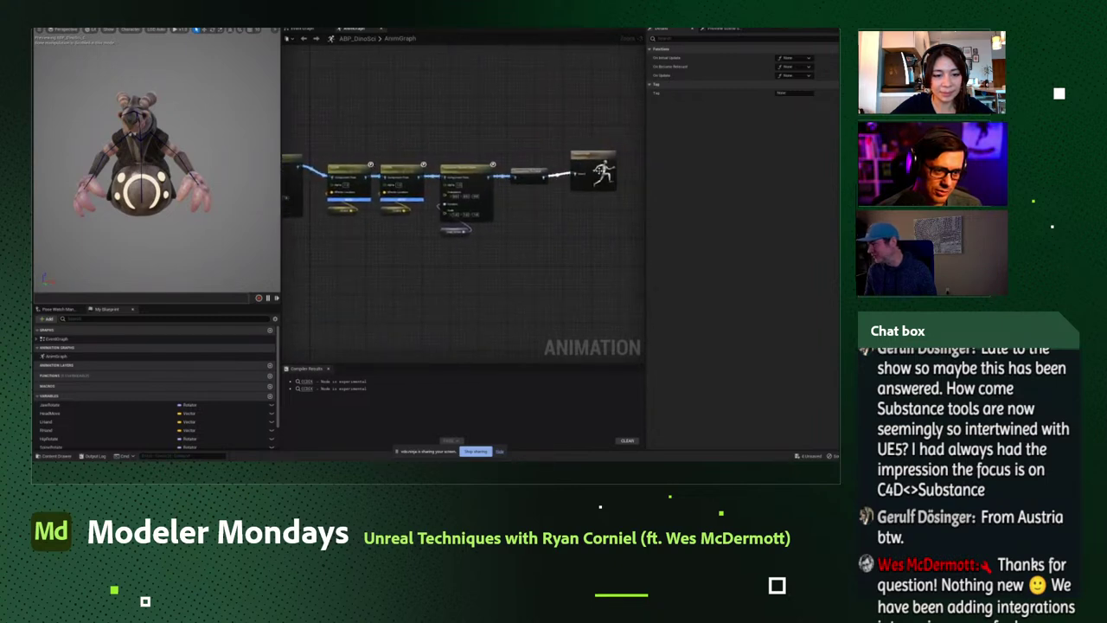
scroll(483, 303, "up", 1)
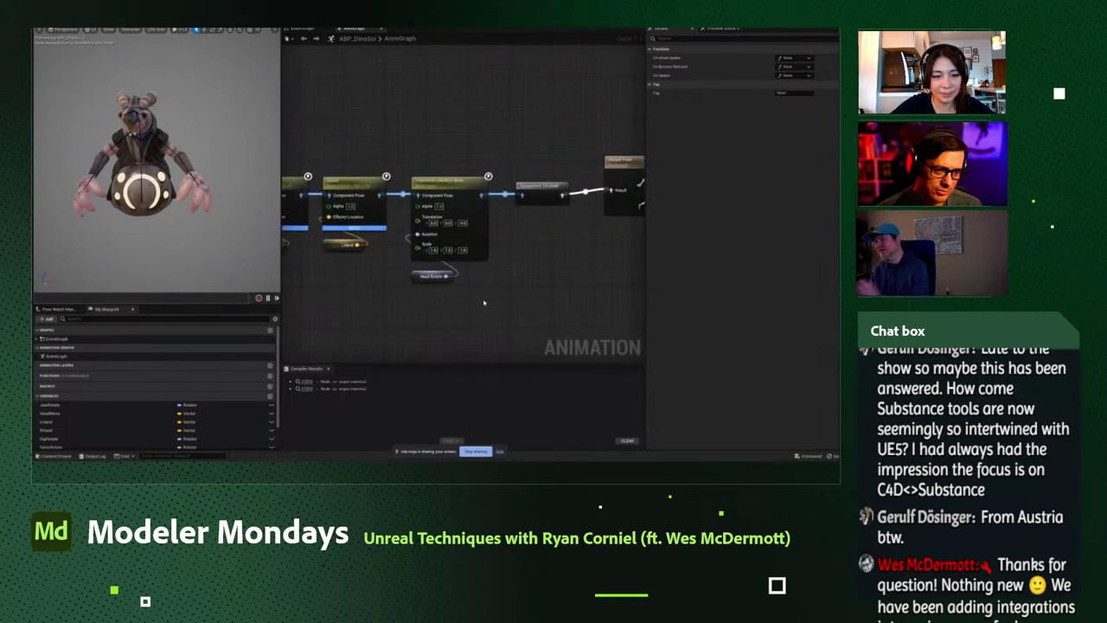
right_click_drag(484, 303, 715, 257)
right_click_drag(470, 174, 441, 188)
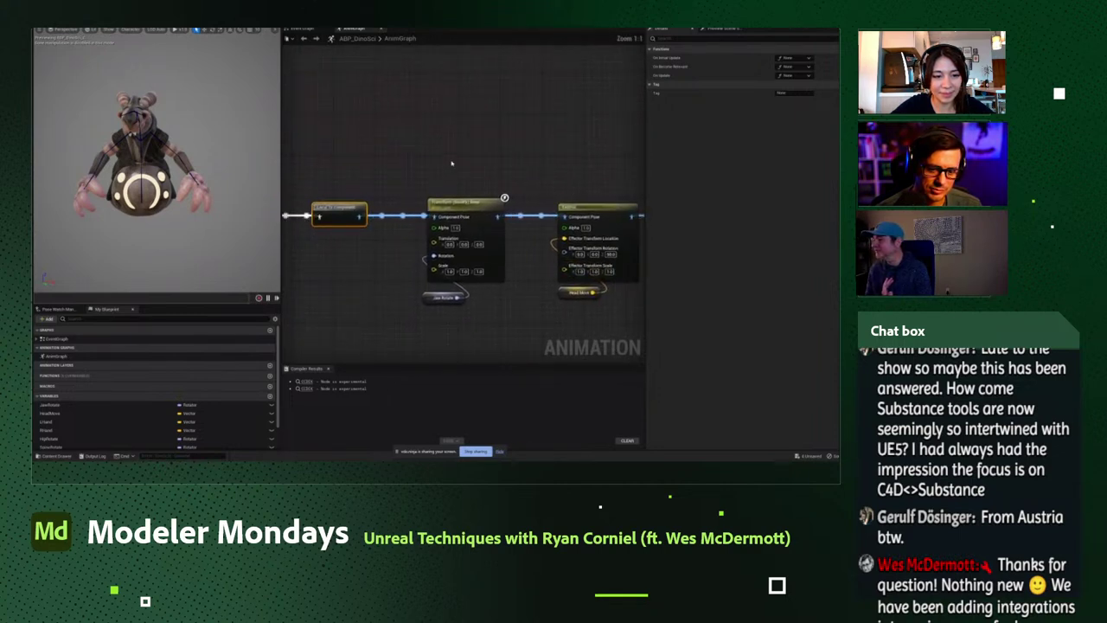
right_click(450, 162)
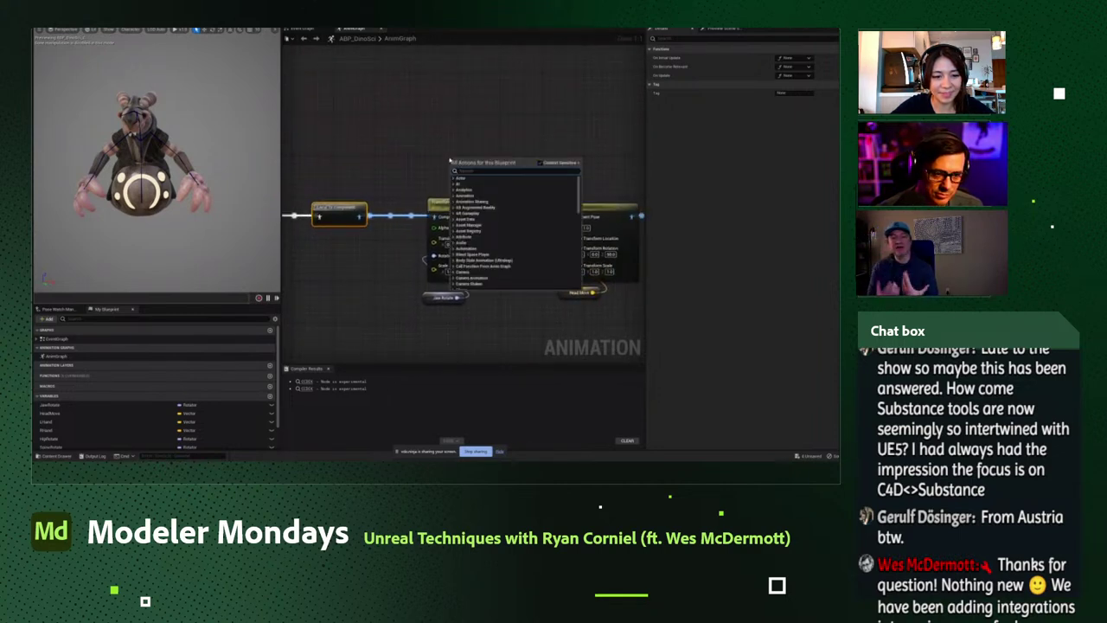
type("modif")
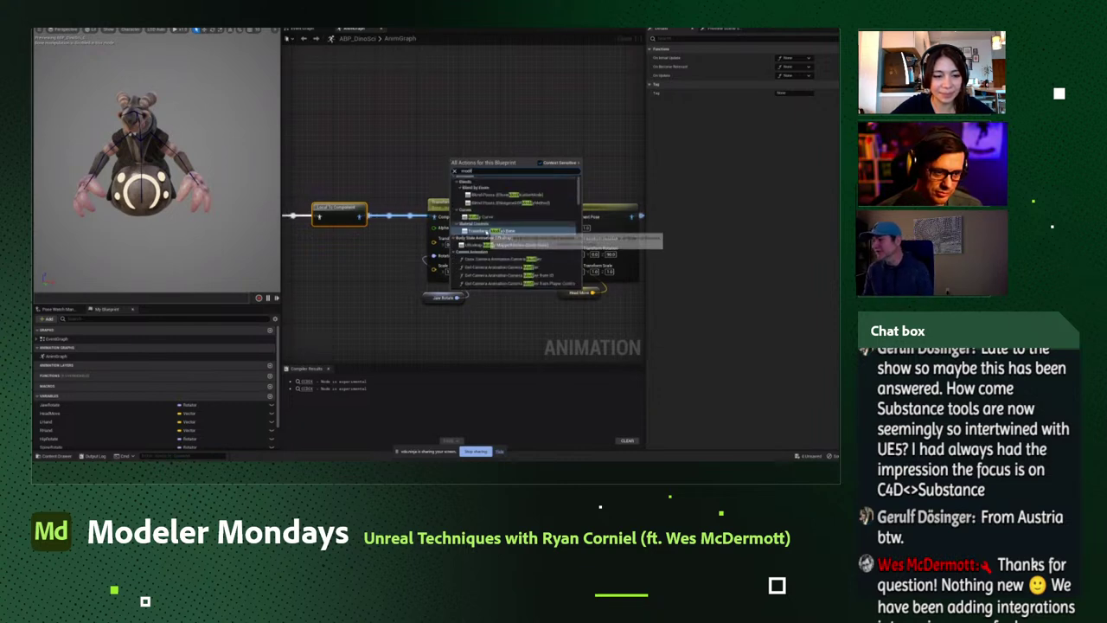
left_click(490, 231)
Wire the new node between Local To Component and FABRIK and set its bone to Jaw.
left_click_drag(447, 109, 449, 99)
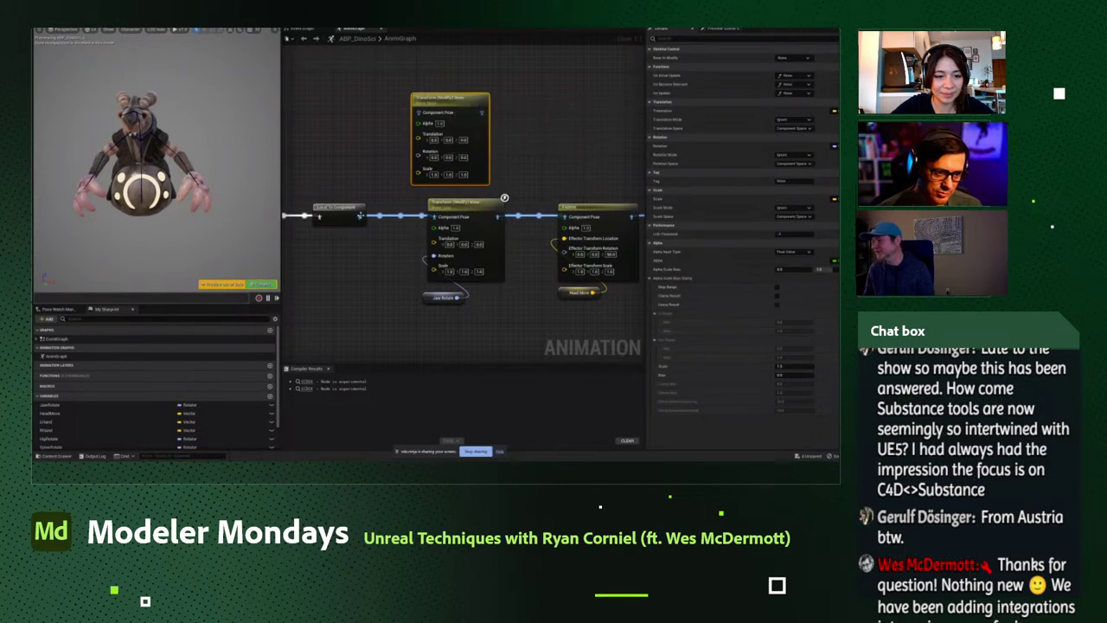
left_click_drag(482, 113, 559, 216)
left_click_drag(362, 214, 417, 113)
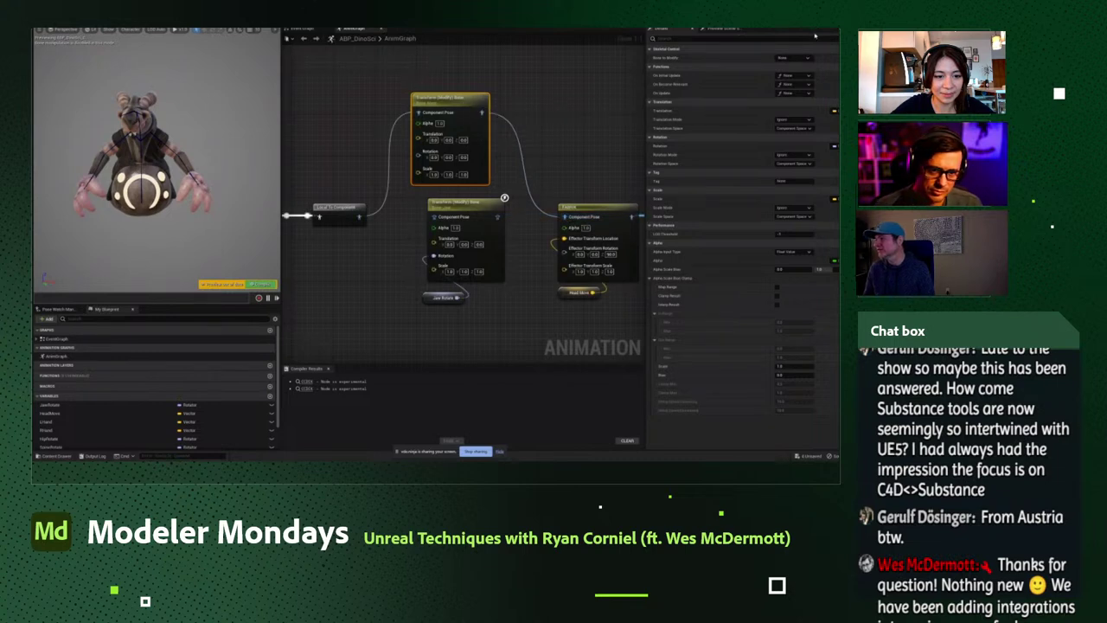
left_click(793, 57)
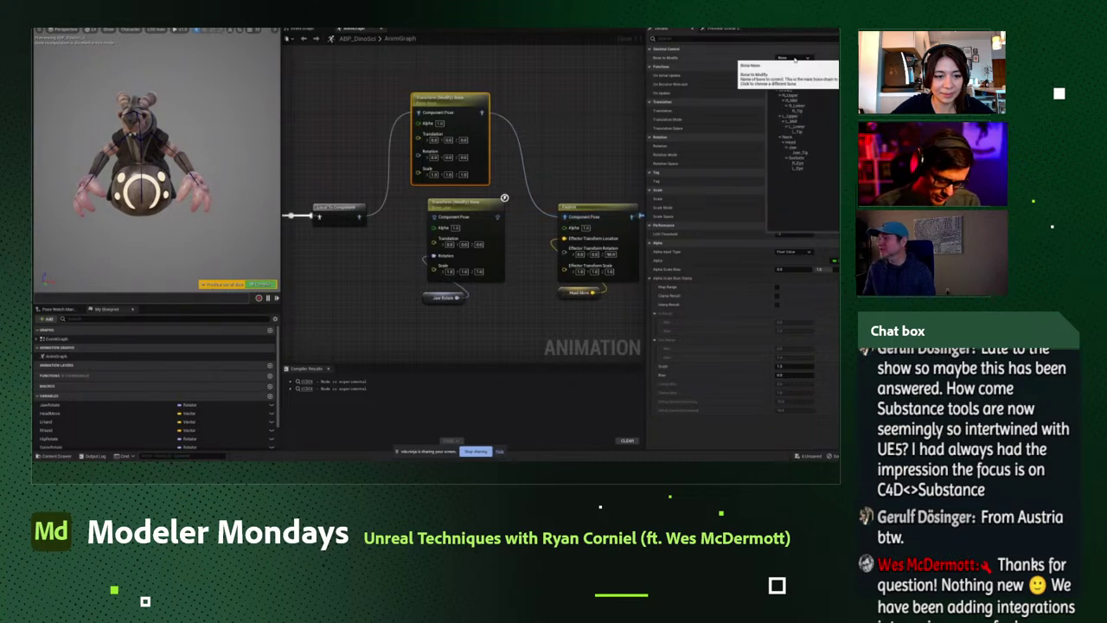
left_click(789, 146)
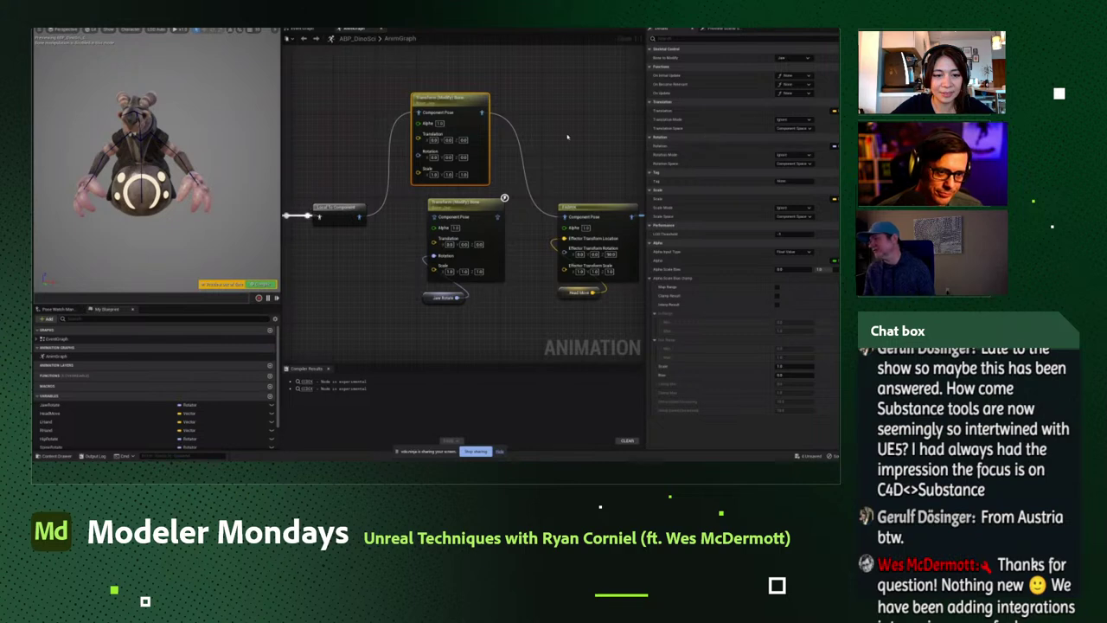
right_click_drag(572, 136, 580, 120)
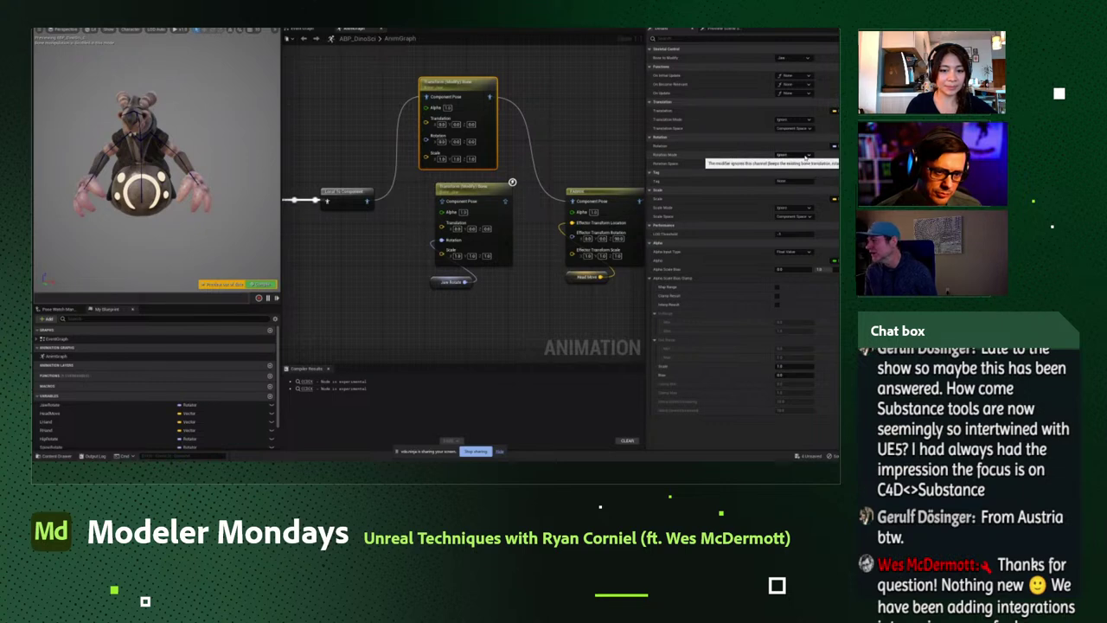
Set the Jaw node's Rotation Mode to Add to Existing, compile, and drag Rotation X to about -32.
left_click(807, 156)
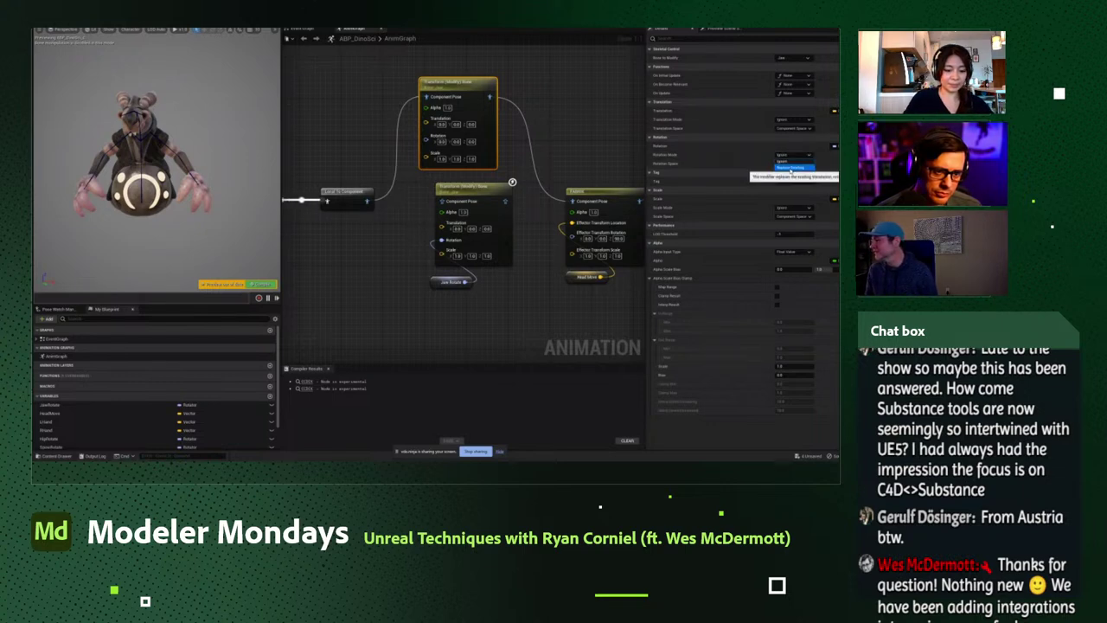
left_click(786, 162)
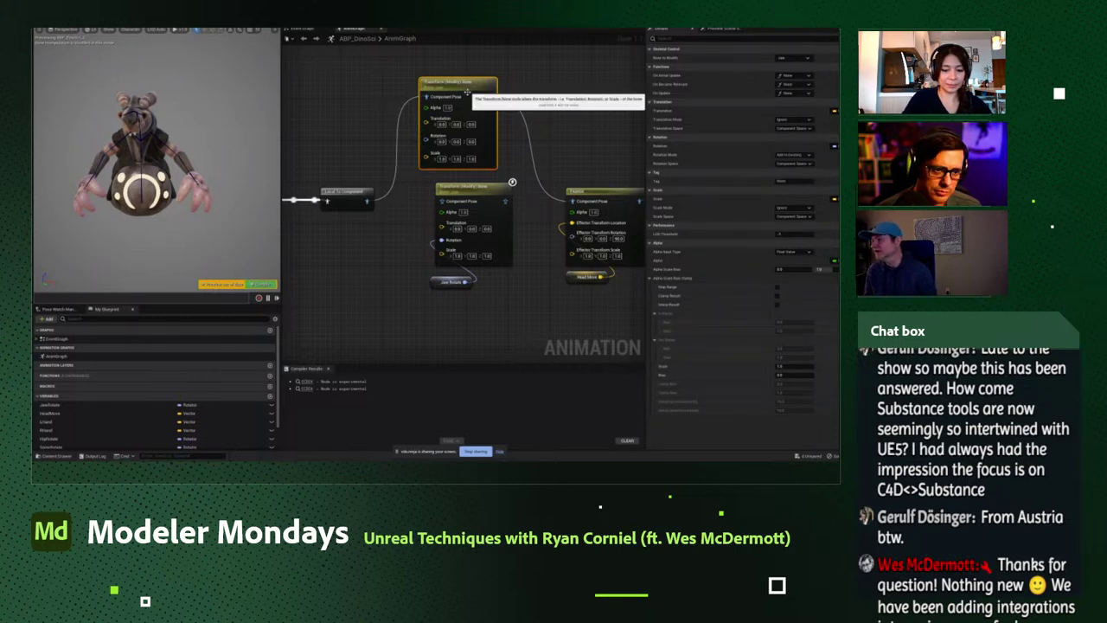
key("F7")
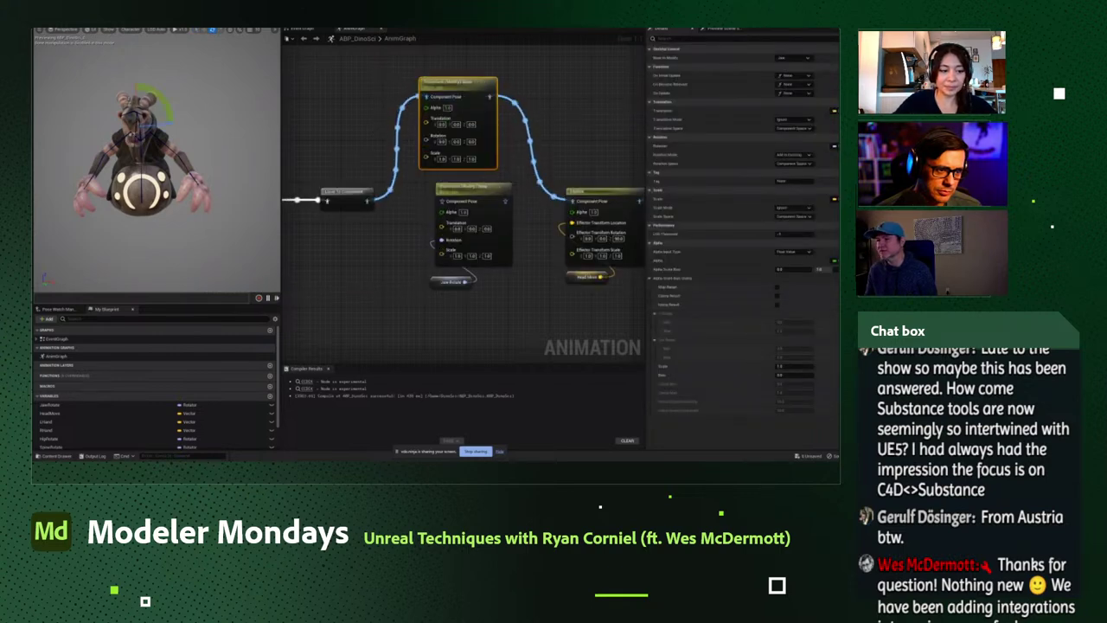
left_click_drag(442, 141, 405, 141)
left_click_drag(76, 129, 147, 85)
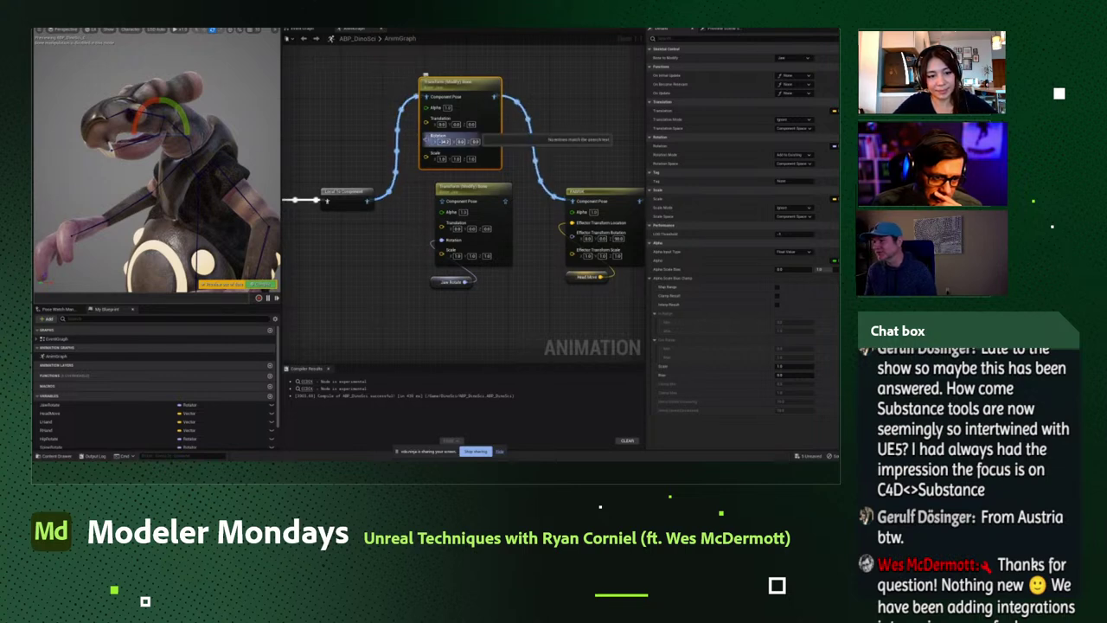
Promote the jaw node's Rotation pin to a Rotation variable.
right_click(427, 139)
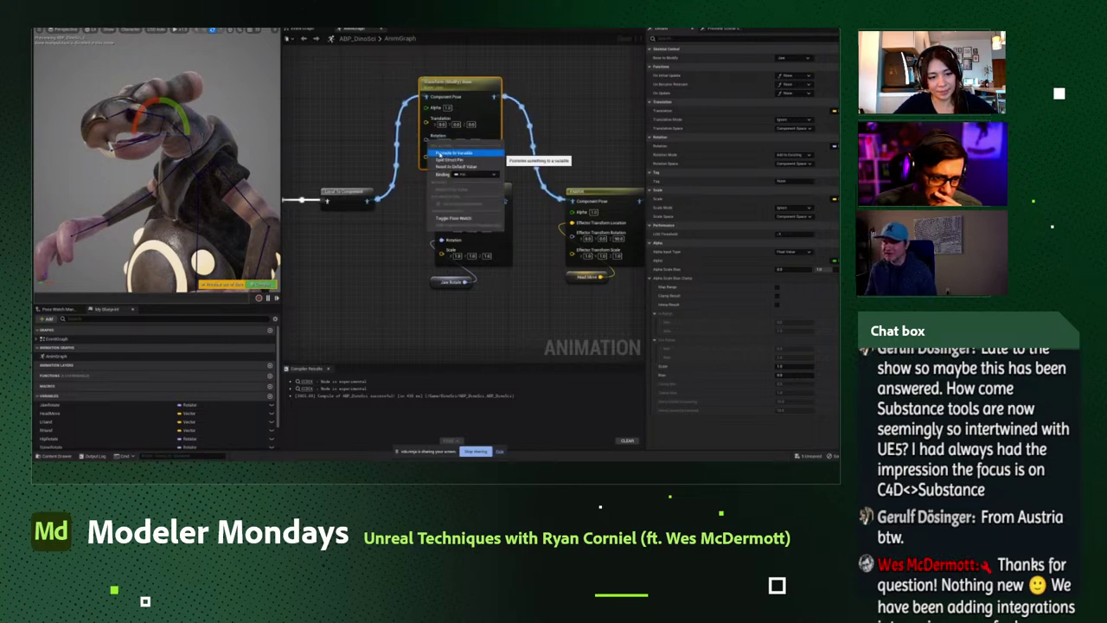
left_click(438, 153)
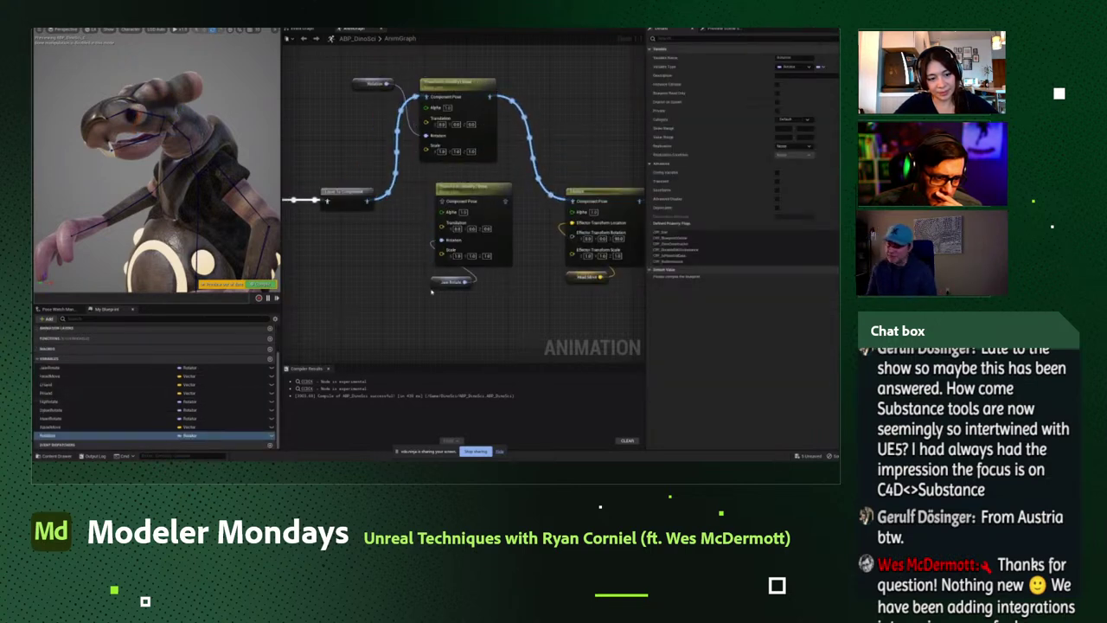
right_click_drag(367, 206, 347, 221)
left_click_drag(347, 221, 550, 216)
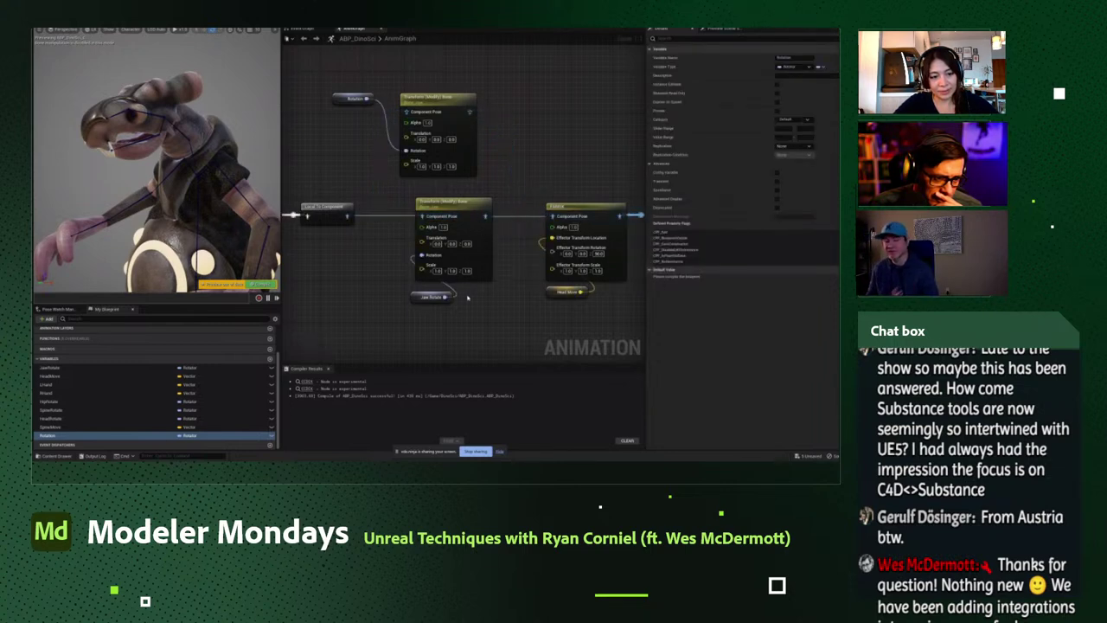
Box-select the Rotation variable and jaw Transform (Modify) Bone nodes and delete them.
left_click_drag(322, 83, 447, 136)
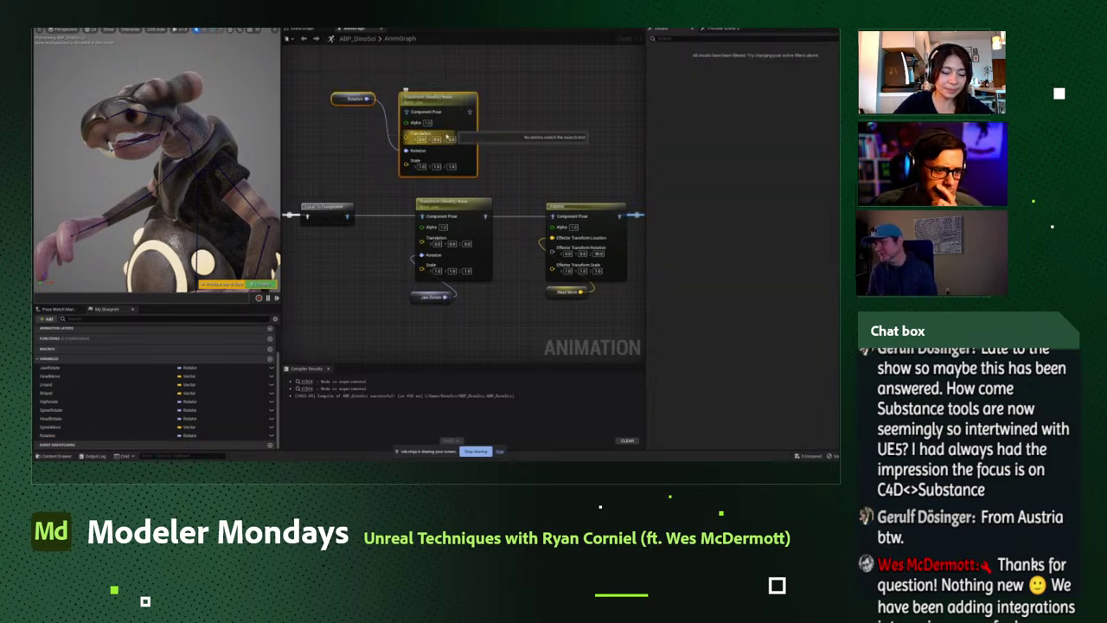
key("Delete")
right_click_drag(508, 122, 344, 89)
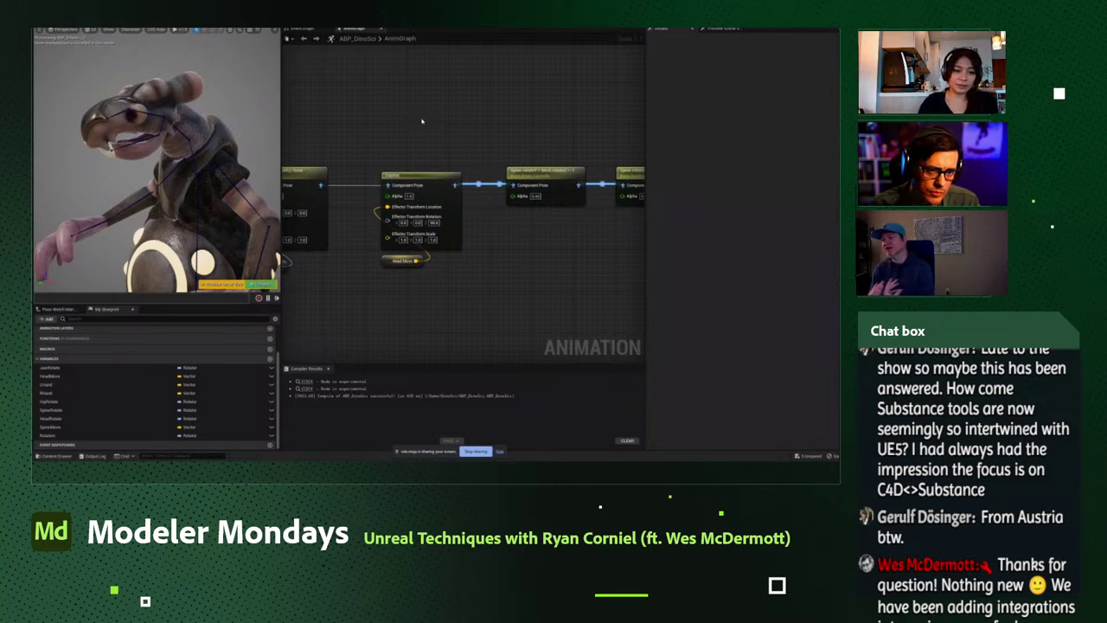
right_click_drag(392, 298, 427, 307)
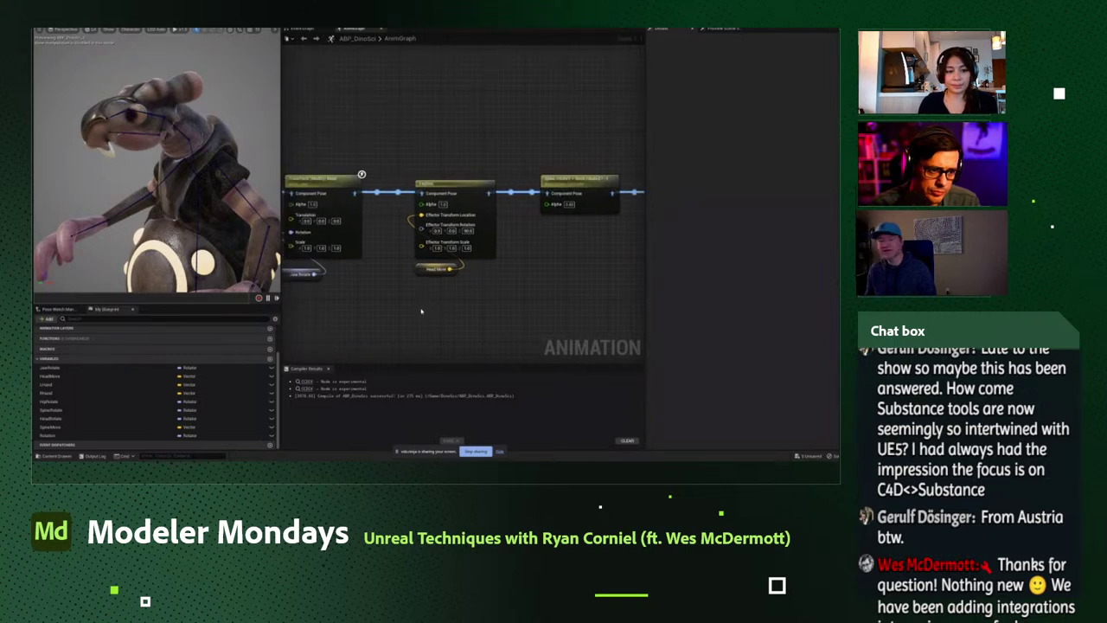
left_click(453, 182)
mouse_move(452, 183)
right_mouse_down()
mouse_move(452, 219)
mouse_move(453, 175)
right_mouse_up()
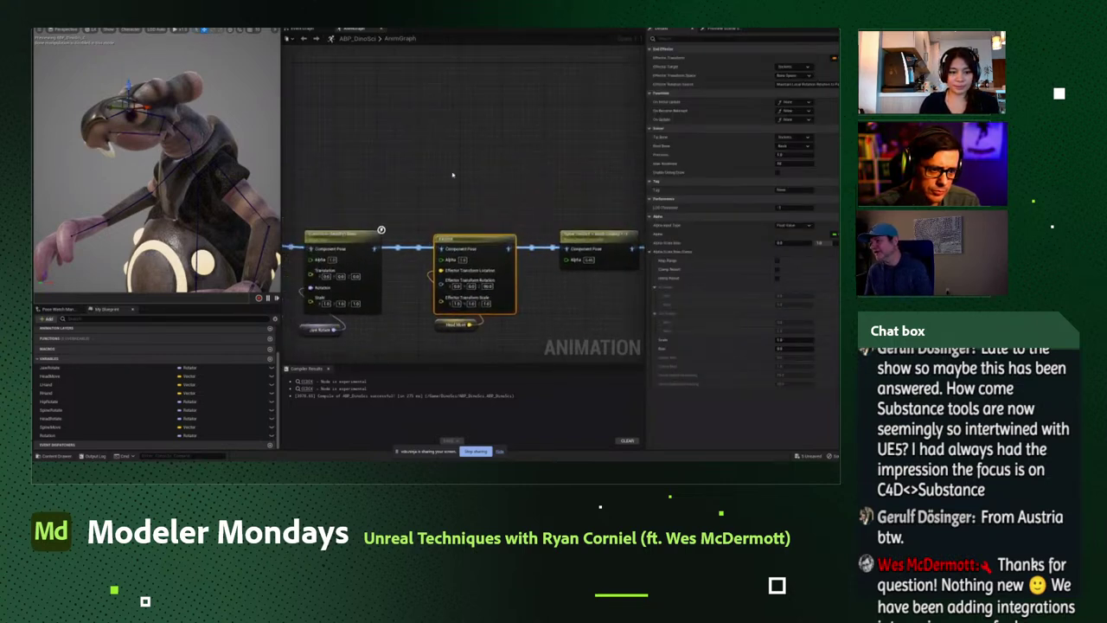
right_click(453, 174)
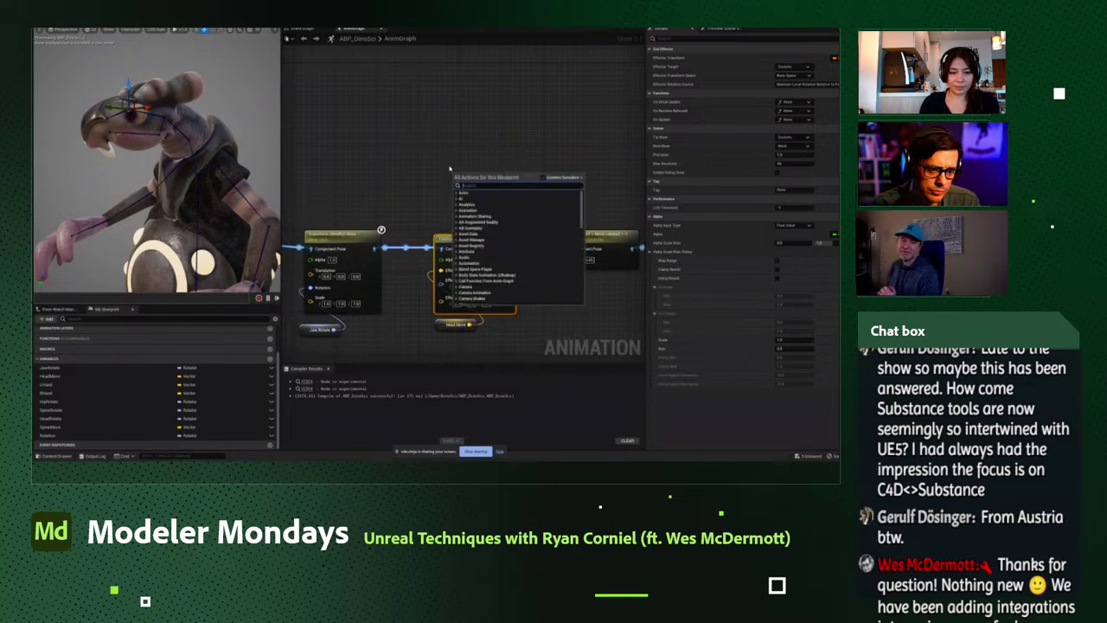
left_click(415, 180)
left_click(415, 180)
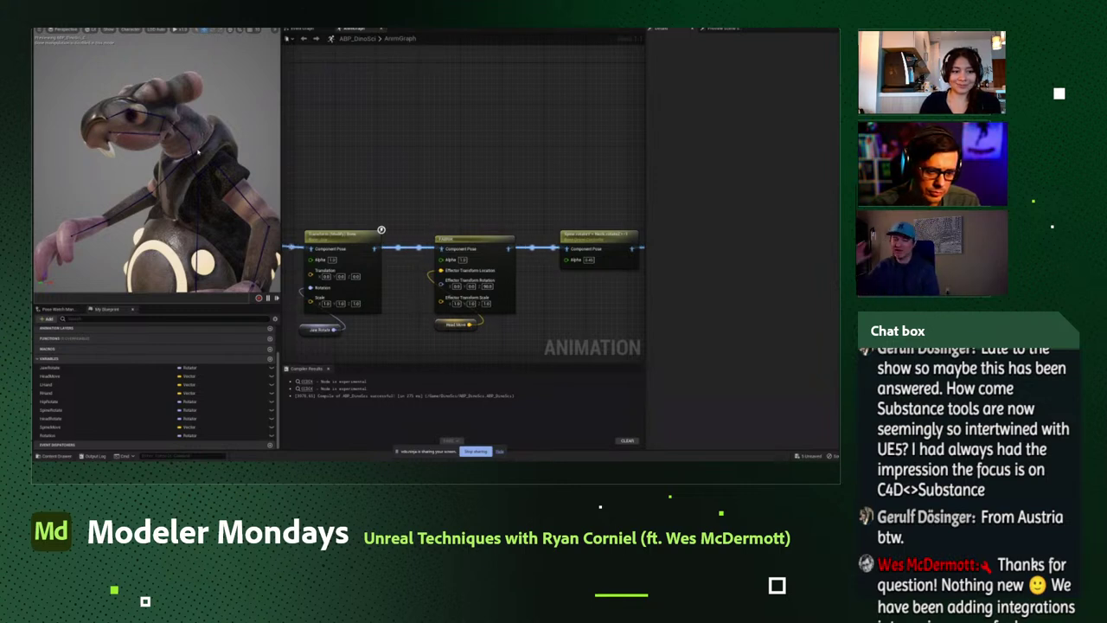
right_click_drag(369, 193, 372, 183)
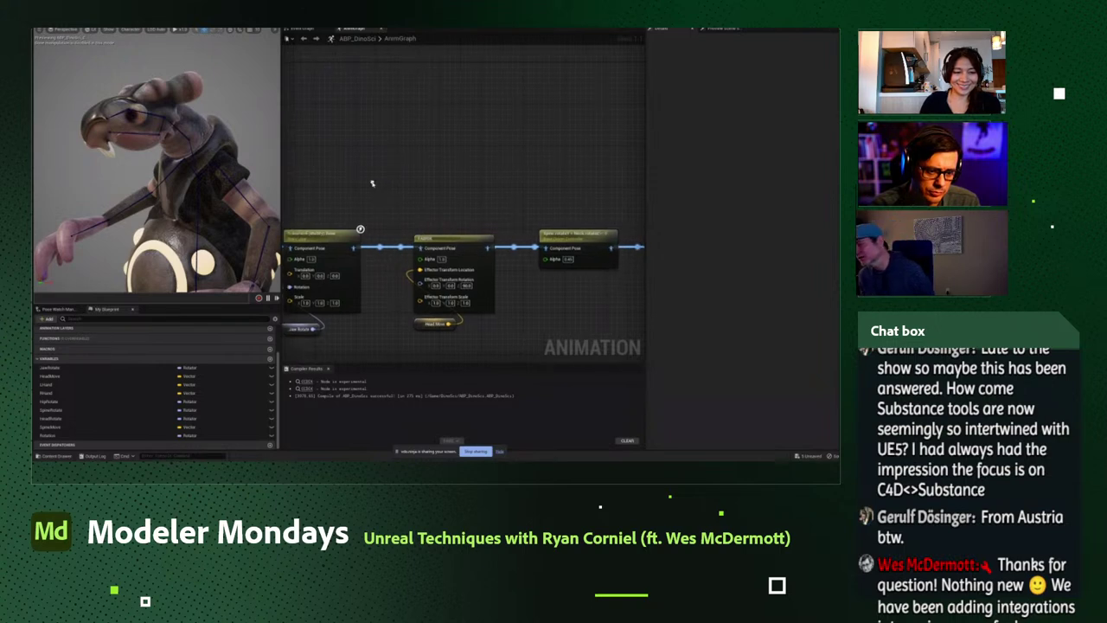
Add a FABRIK node via 'fab' and feed Transform (Modify) Bone into its Component Pose.
right_click(418, 163)
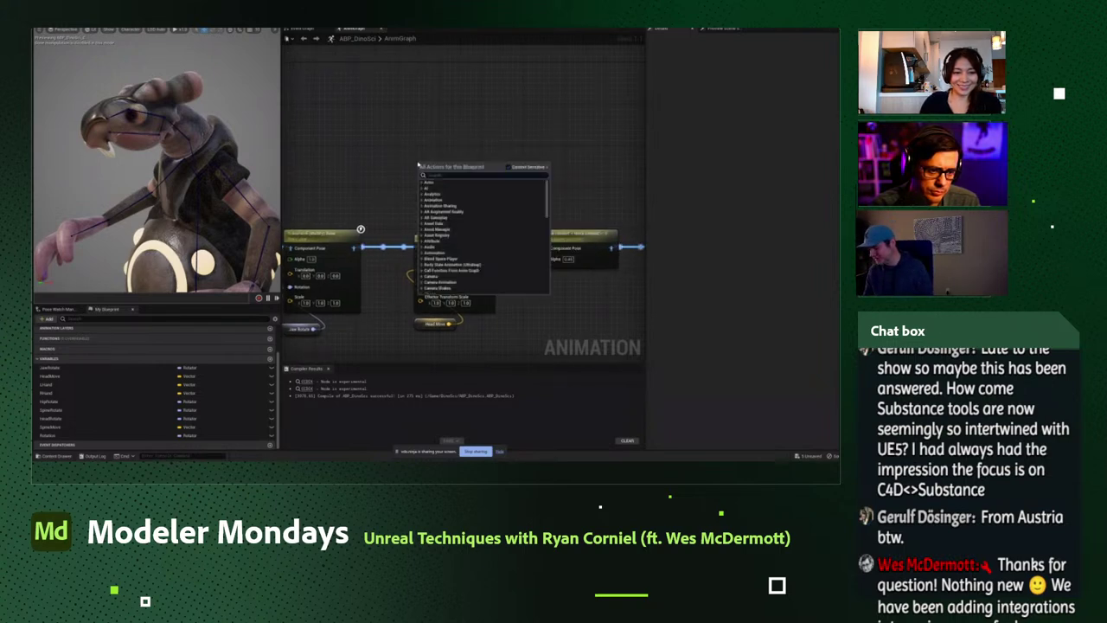
type("fabri")
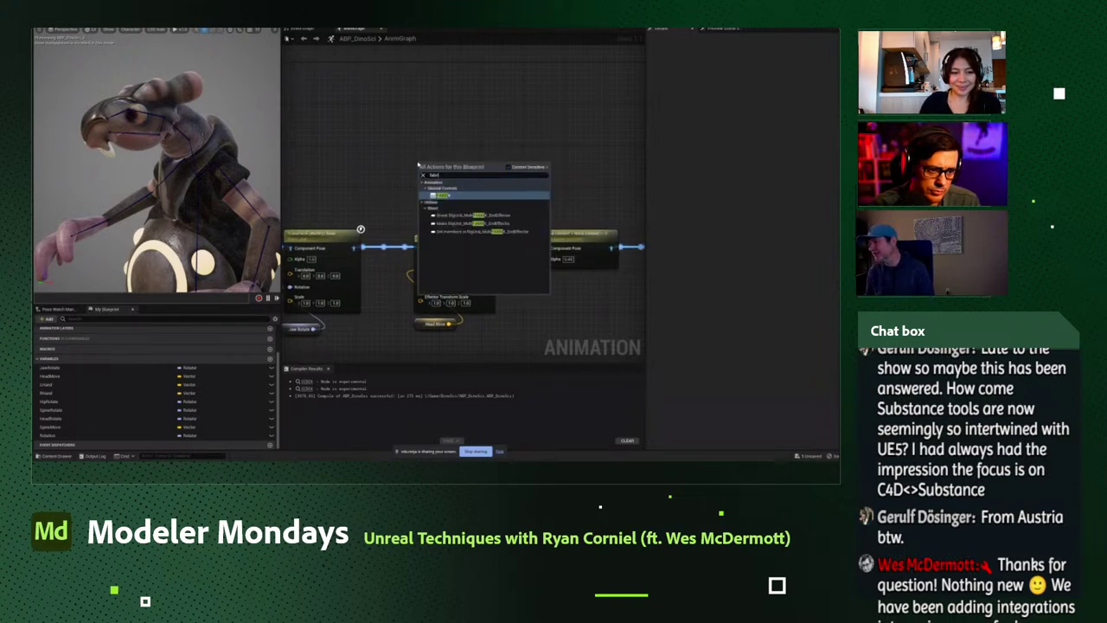
key("Return")
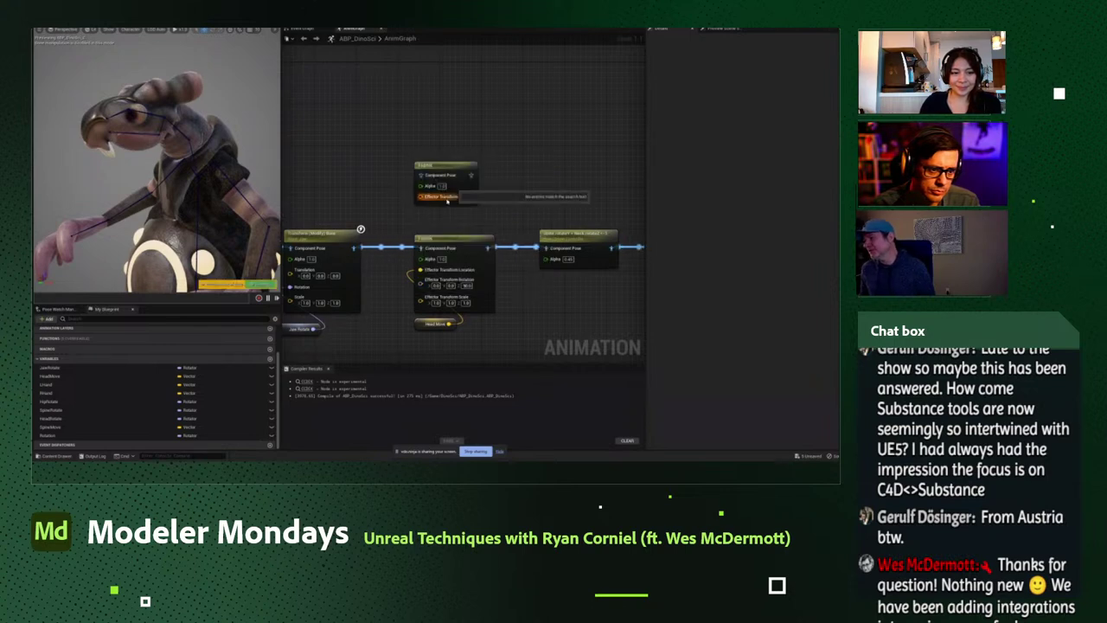
left_click(443, 165)
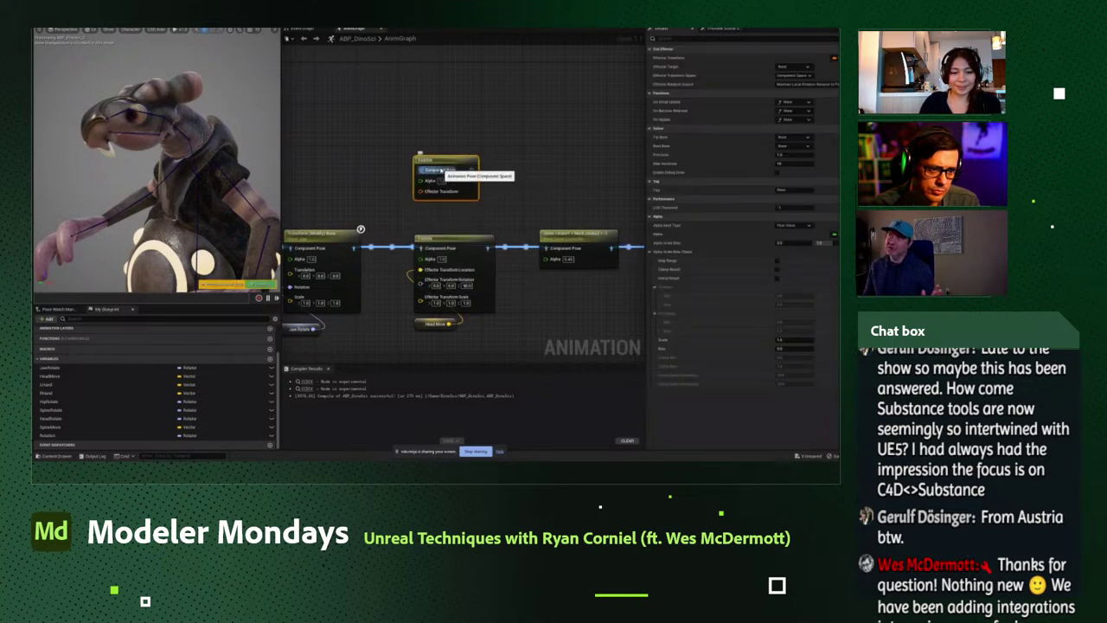
left_click_drag(355, 248, 421, 171)
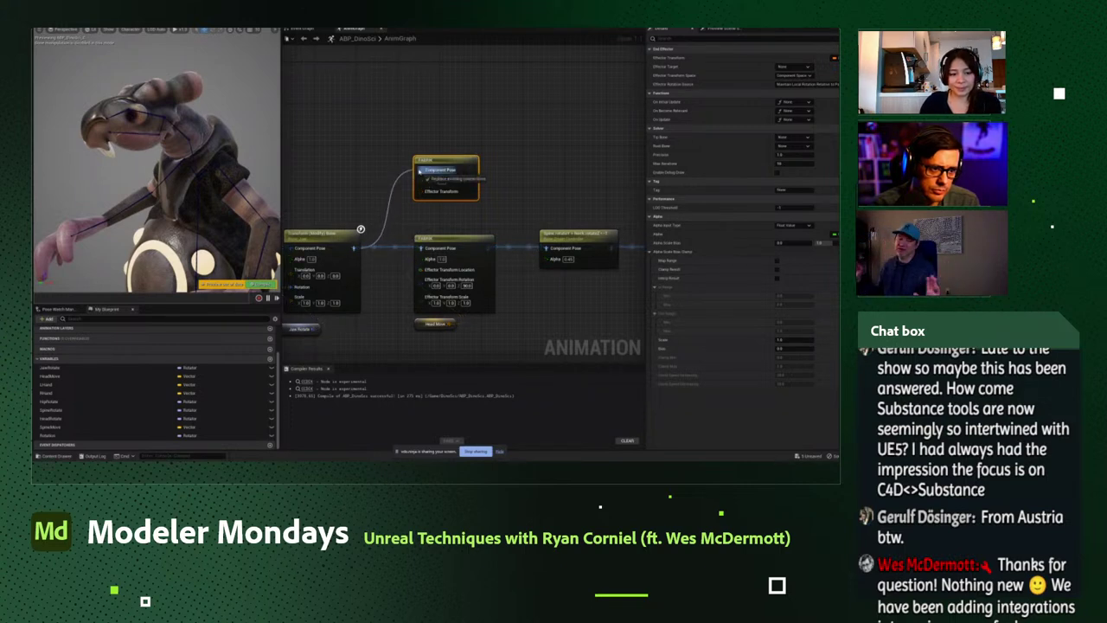
left_click_drag(420, 171, 545, 247)
Position the FABRIK node above the chain, compile, and select it for editing.
left_click_drag(446, 160, 451, 150)
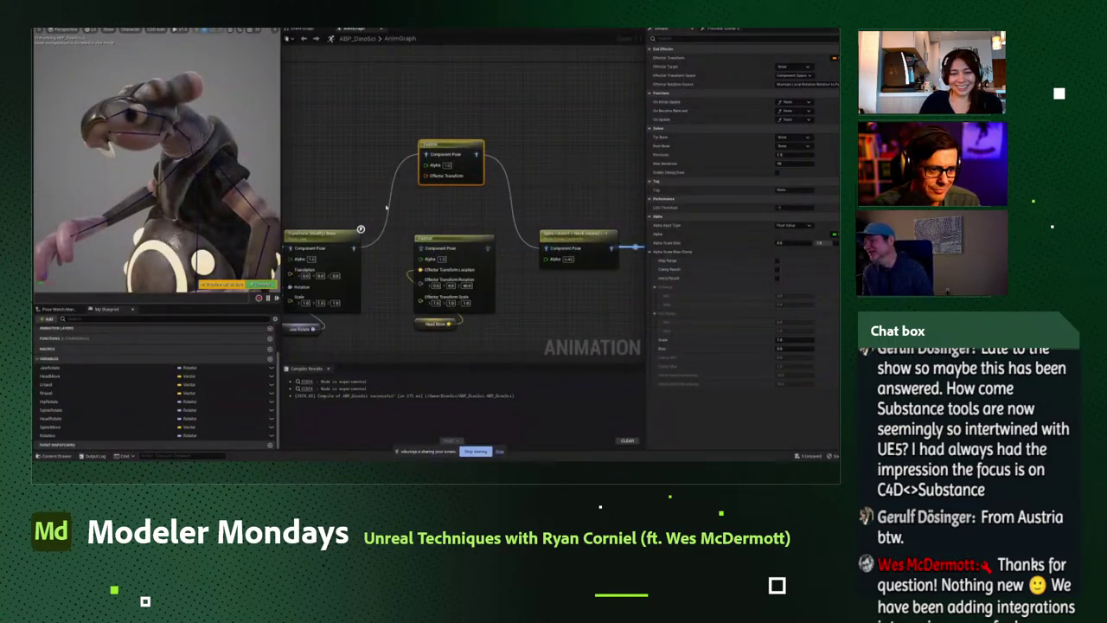
left_click(262, 285)
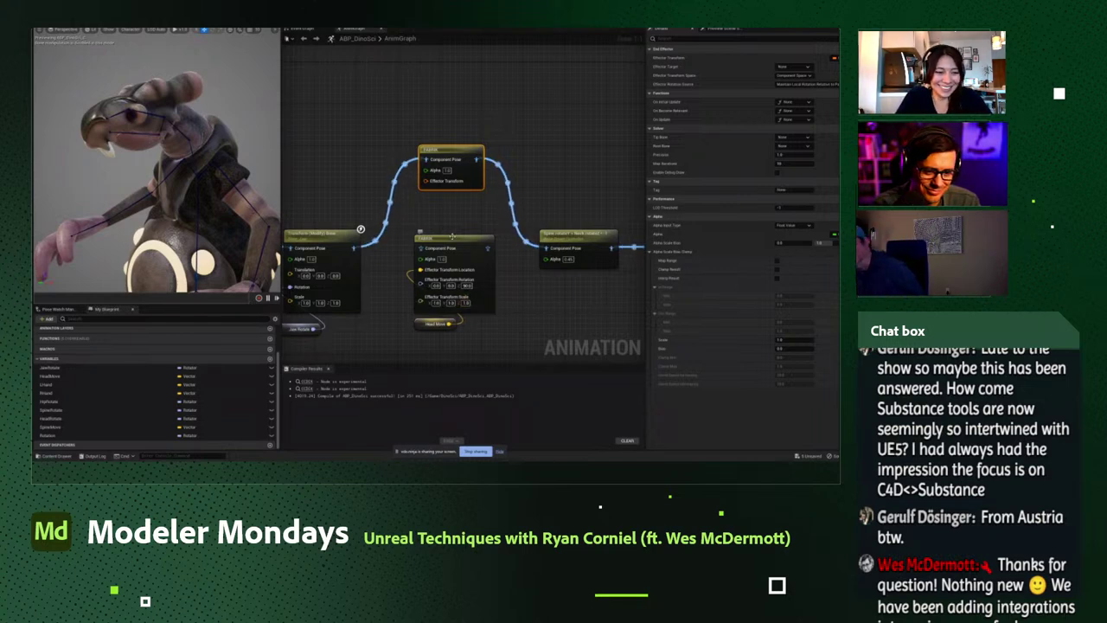
left_click_drag(468, 160, 464, 150)
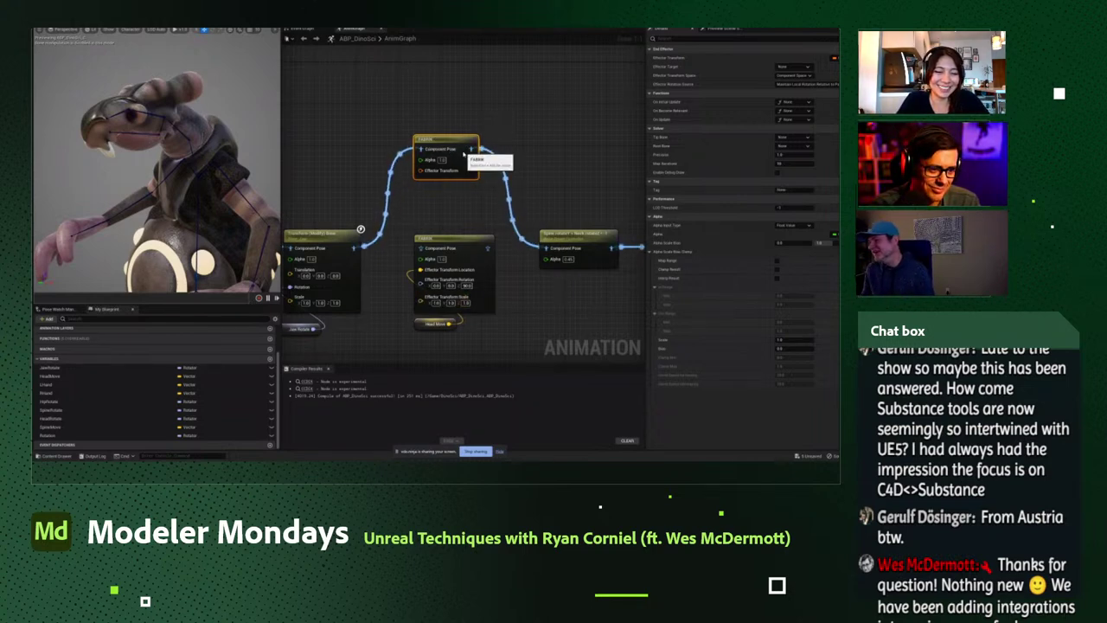
left_click(491, 146)
left_click(474, 161)
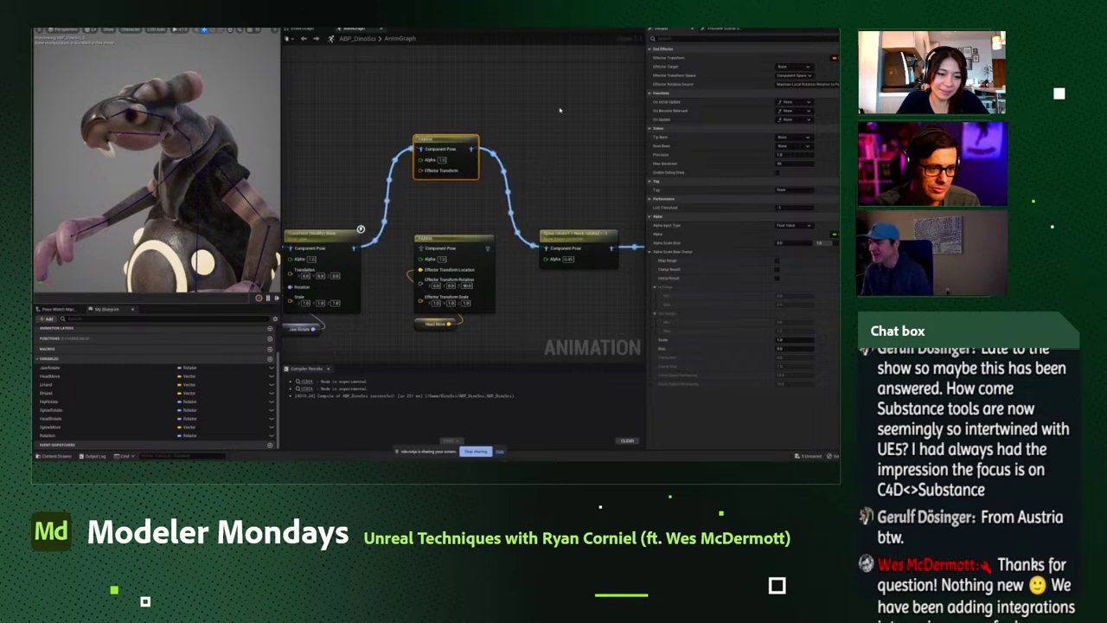
Pick Sockets as the Effector Target bone in the FABRIK node's Details.
left_click(794, 67)
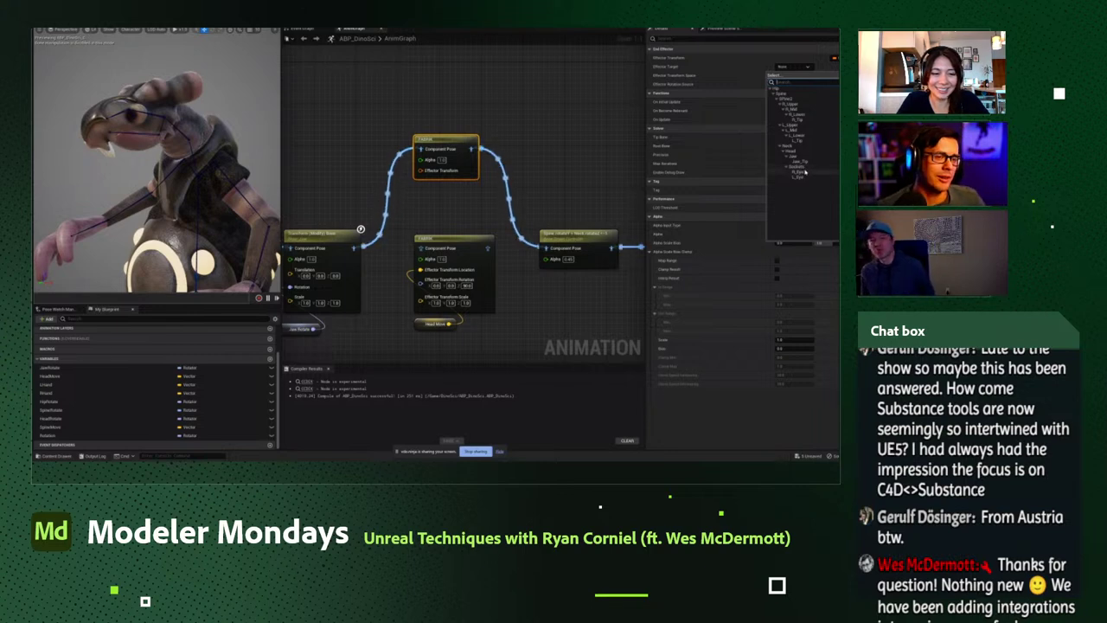
left_click(803, 166)
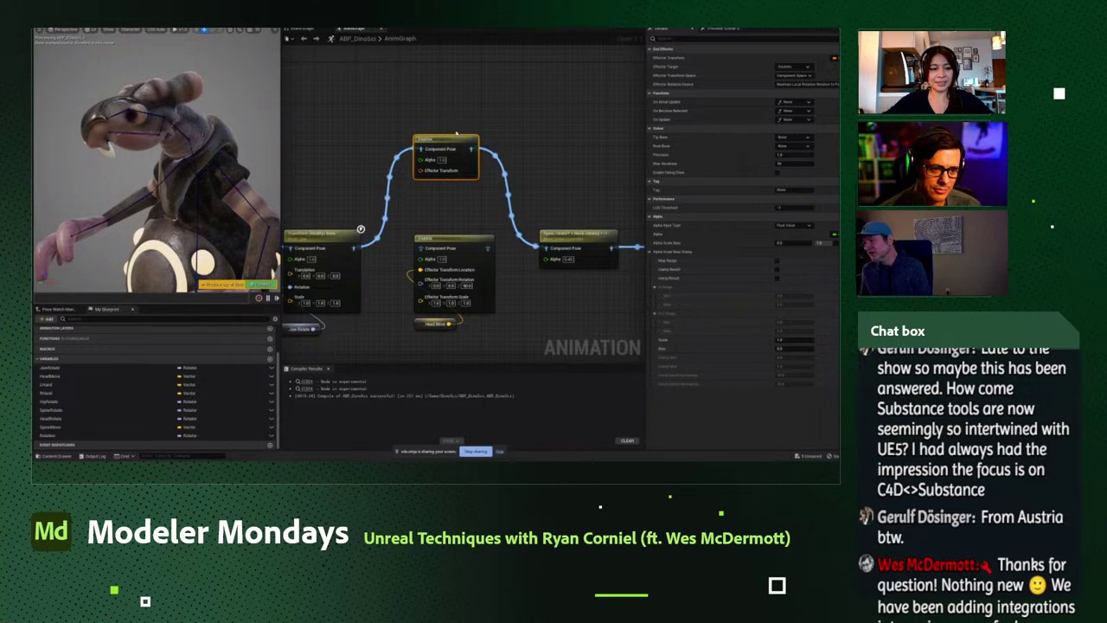
left_click_drag(454, 135, 467, 136)
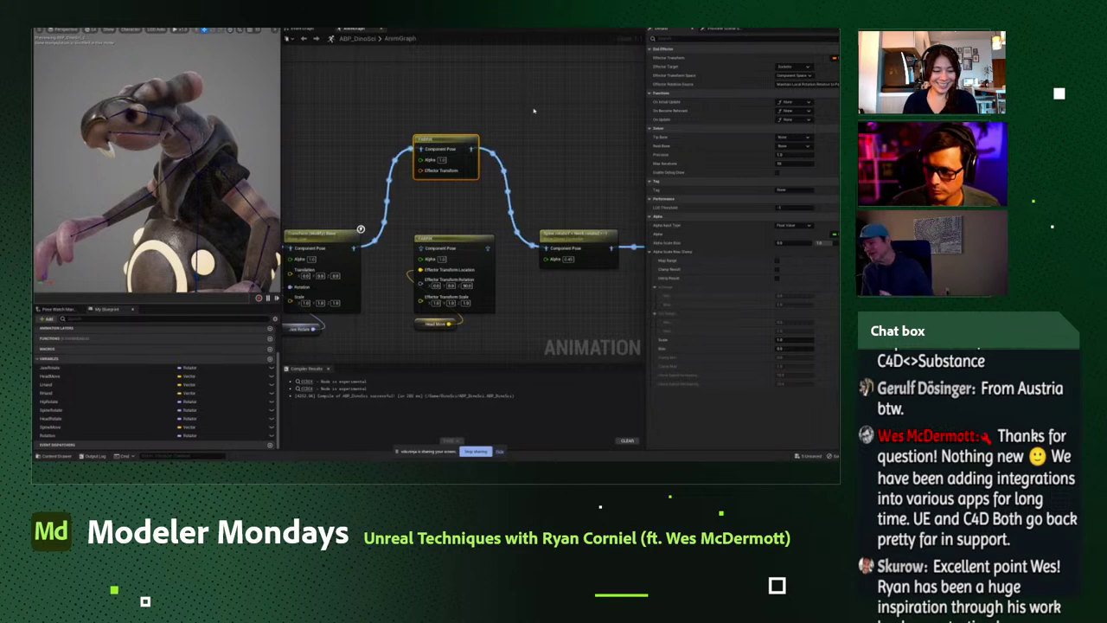
Set the FABRIK tip bone to Neck and compile the animation blueprint.
left_click(783, 137)
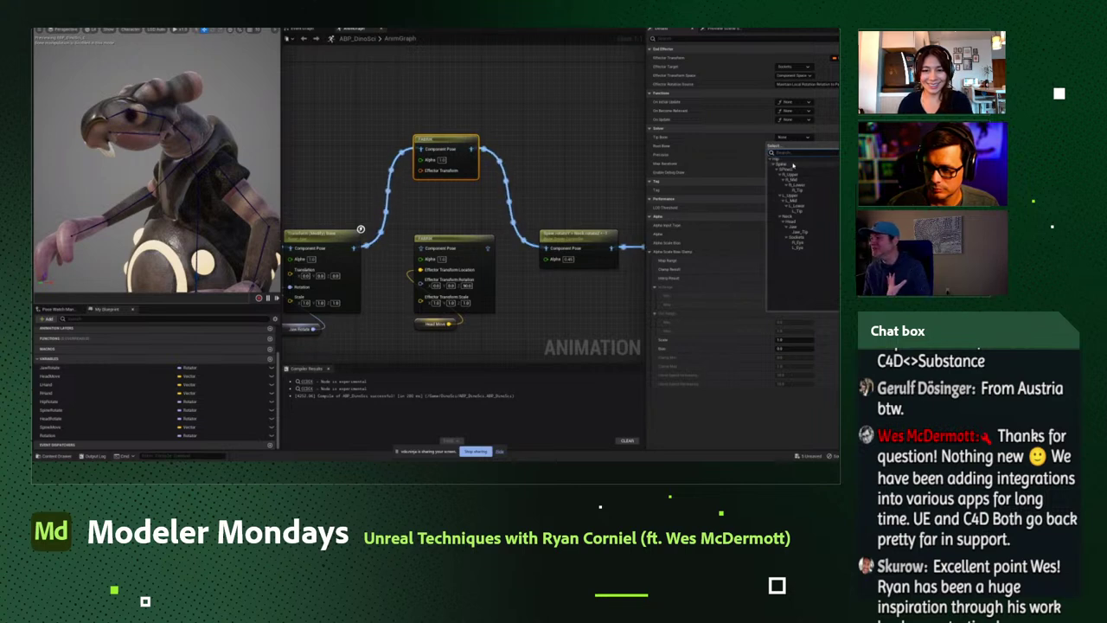
left_click(796, 242)
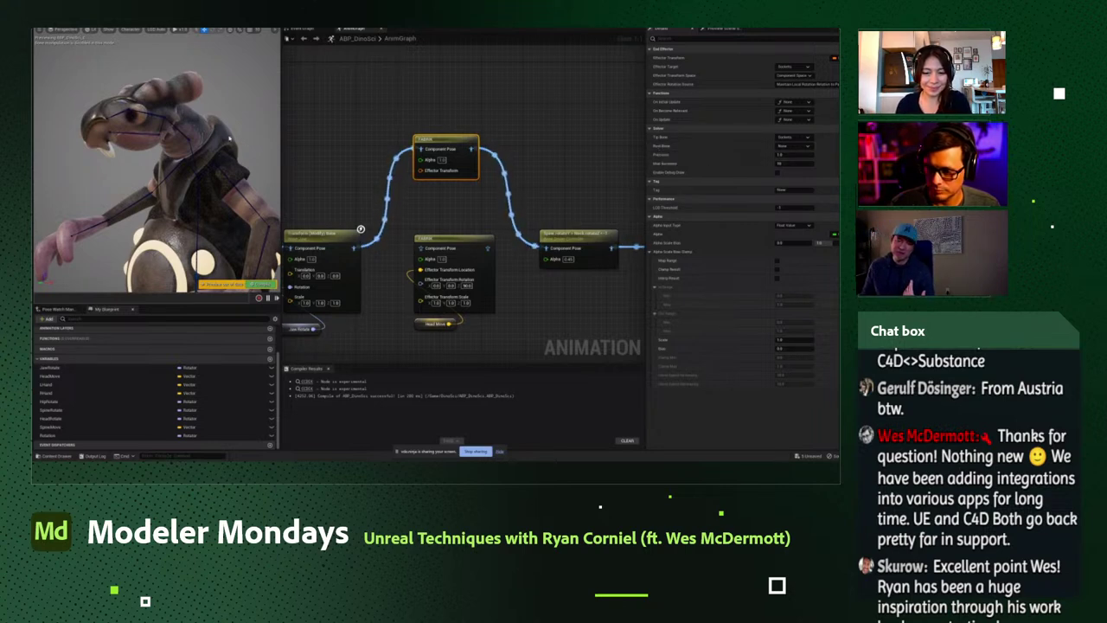
left_click(795, 137)
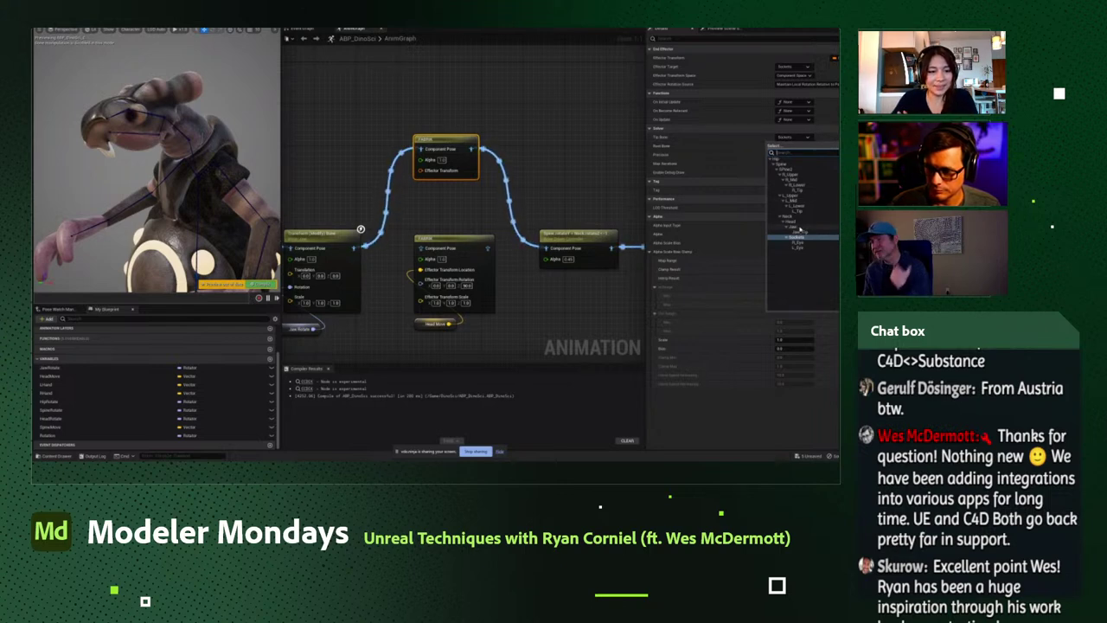
left_click(792, 230)
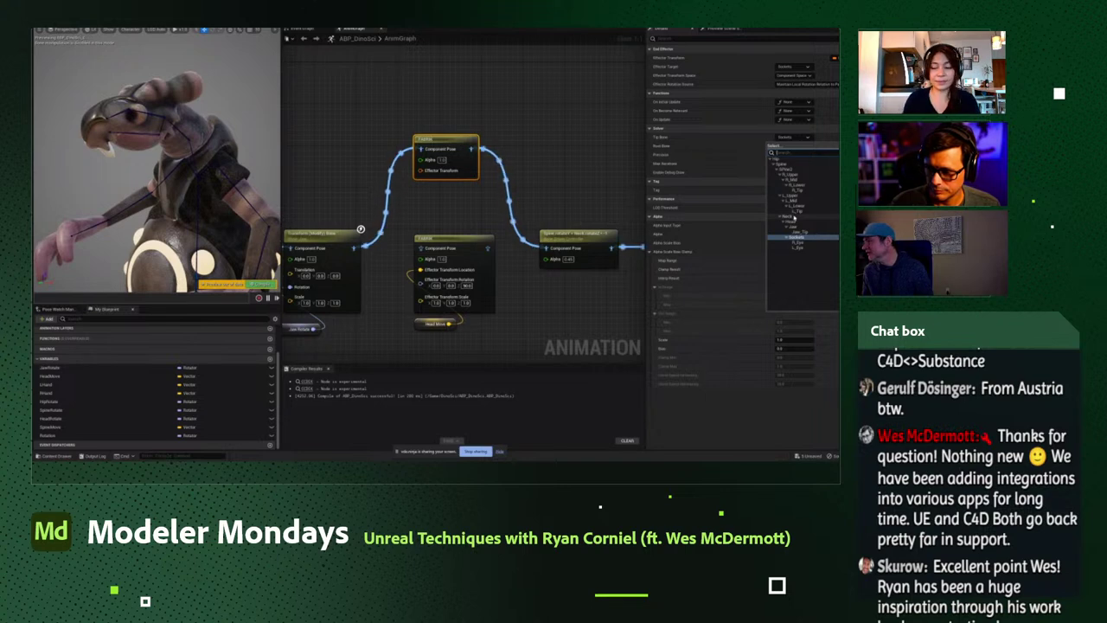
left_click(789, 216)
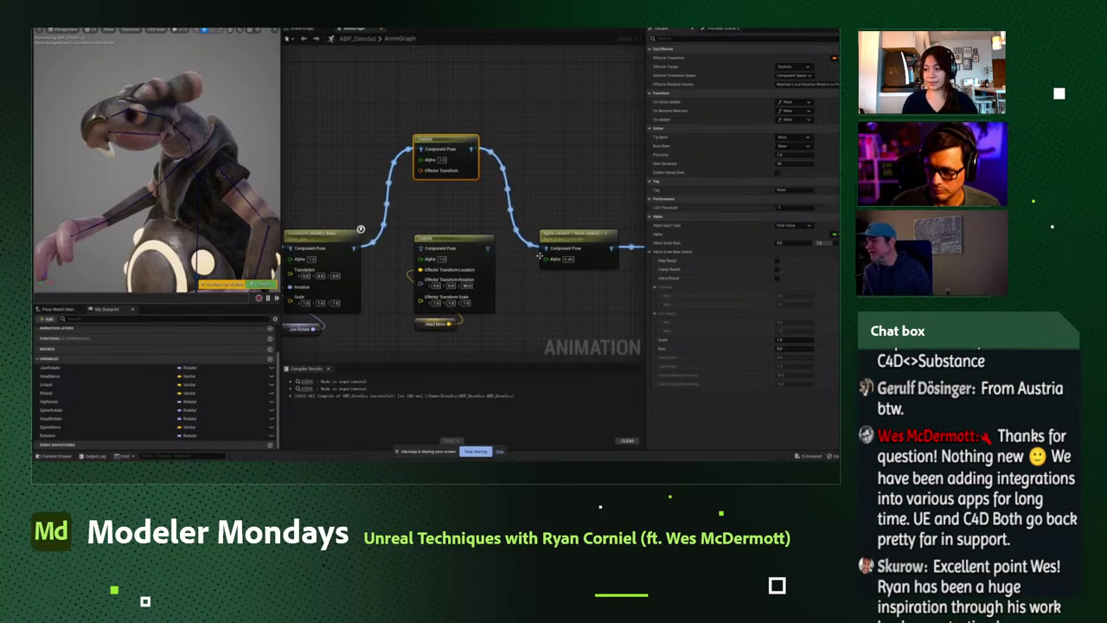
left_click(268, 287)
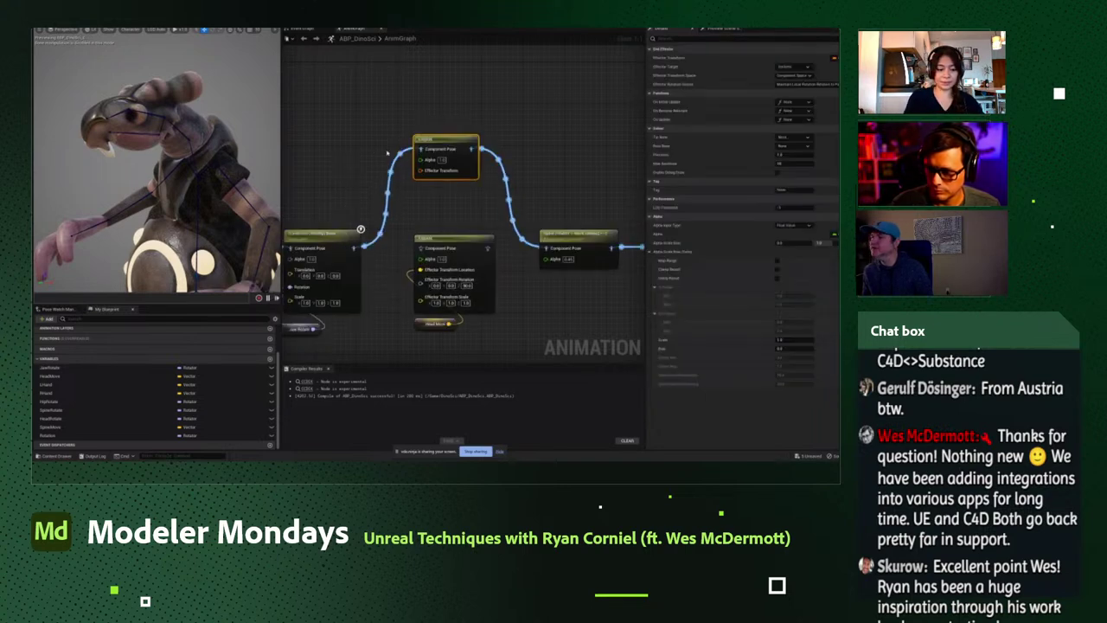
Set the effector transform space to Bone Space and recompile.
left_click(794, 75)
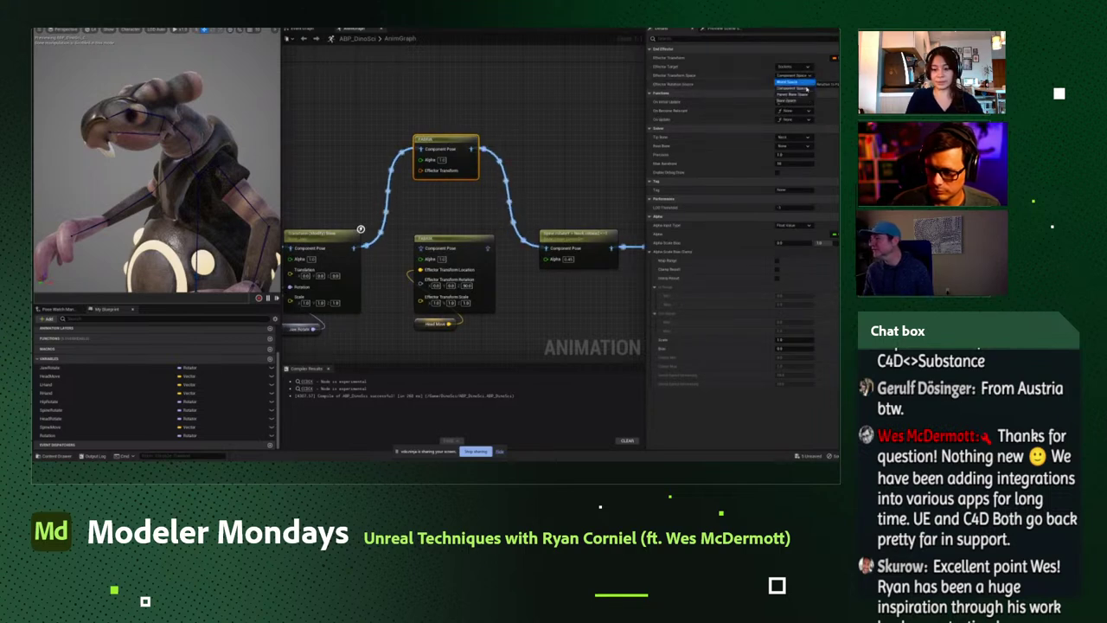
left_click(792, 102)
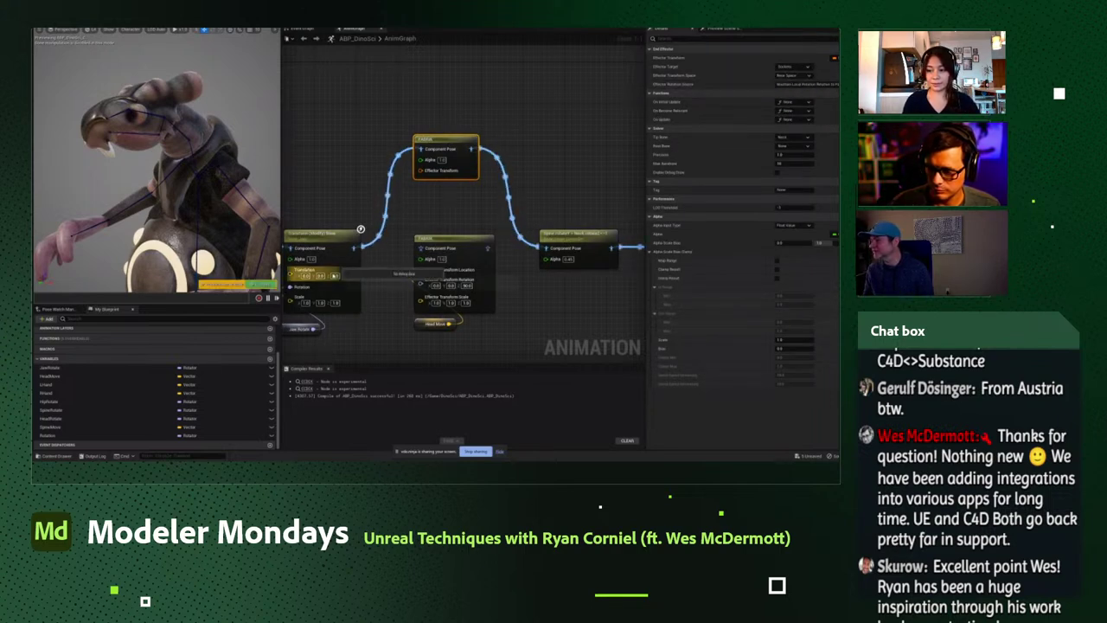
left_click(268, 296)
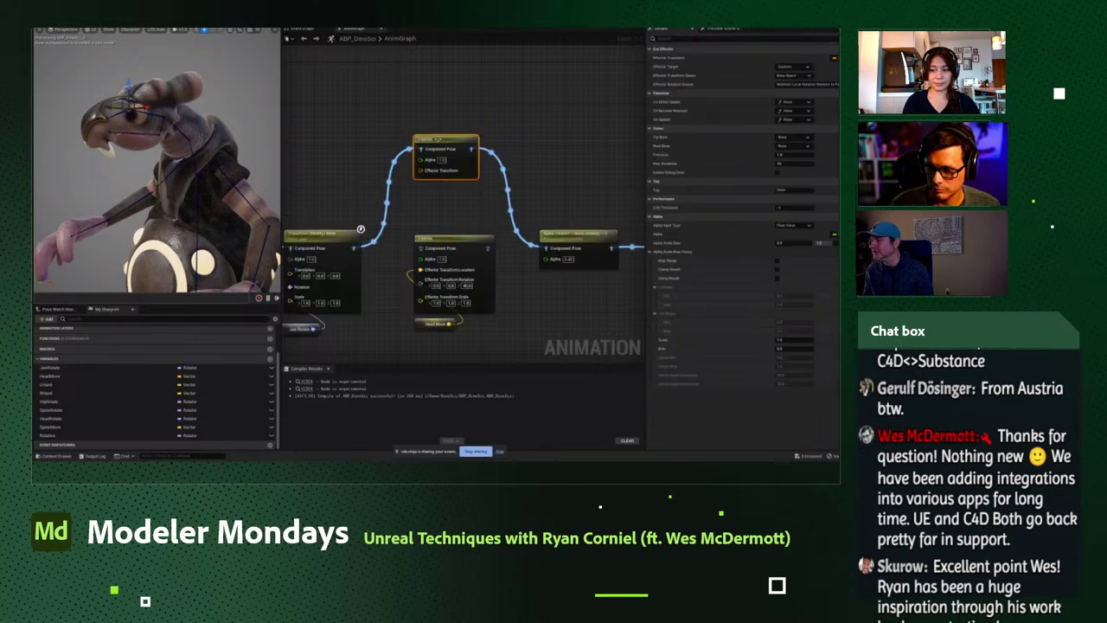
mouse_move(165, 102)
left_mouse_down()
mouse_move(211, 113)
mouse_move(161, 98)
left_mouse_up()
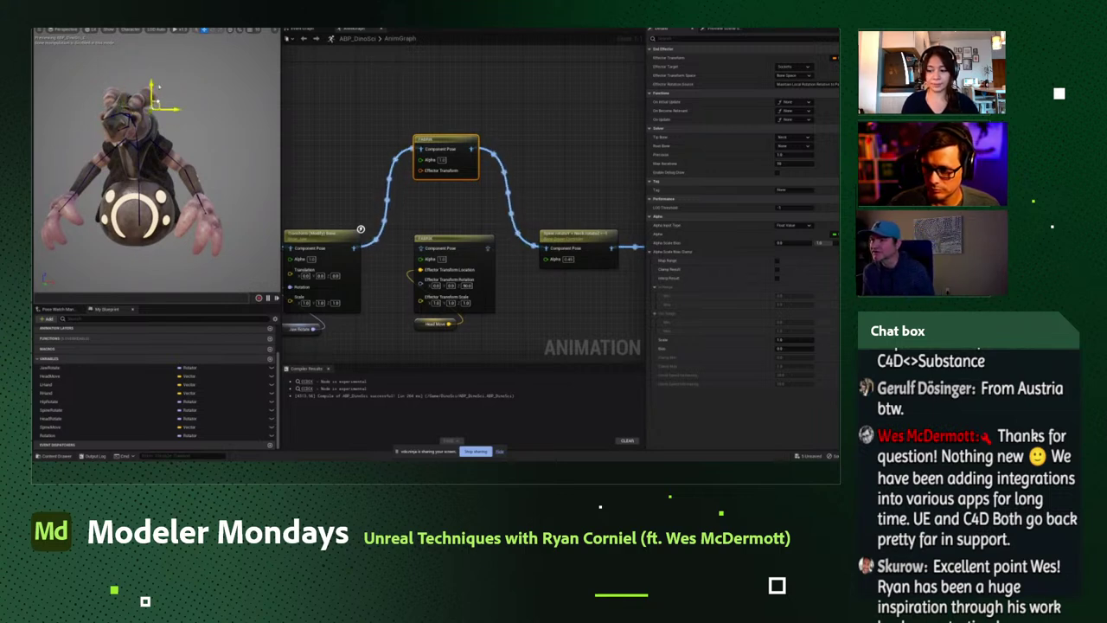
Change the tip bone from Neck to Sockets, pick a new root bone, and compile with F7.
left_click(455, 110)
right_click_drag(455, 110, 471, 88)
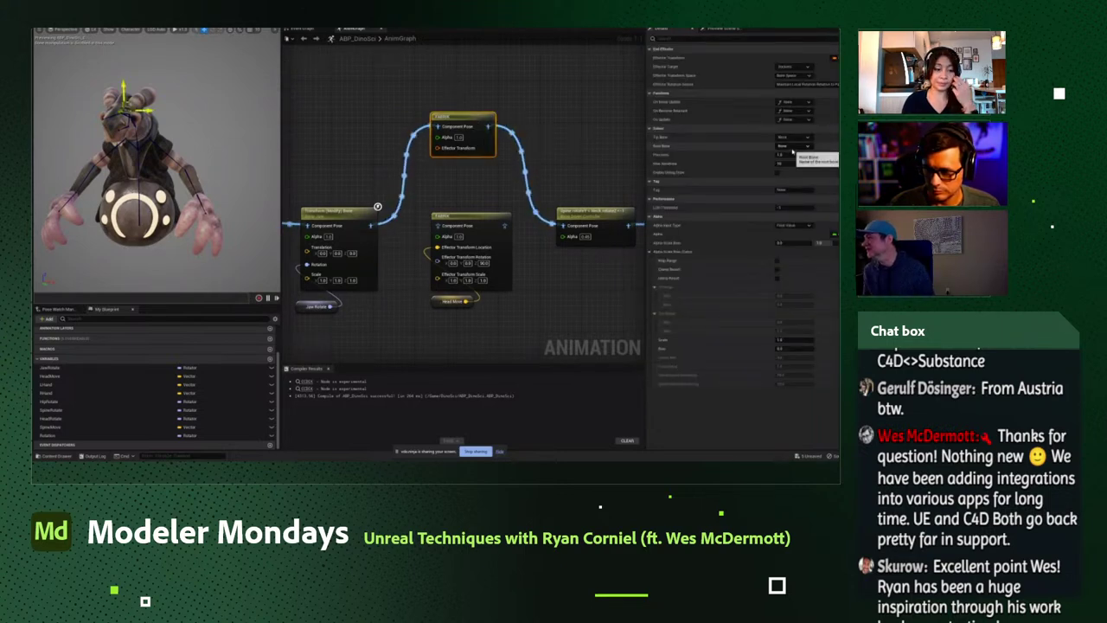
left_click(792, 147)
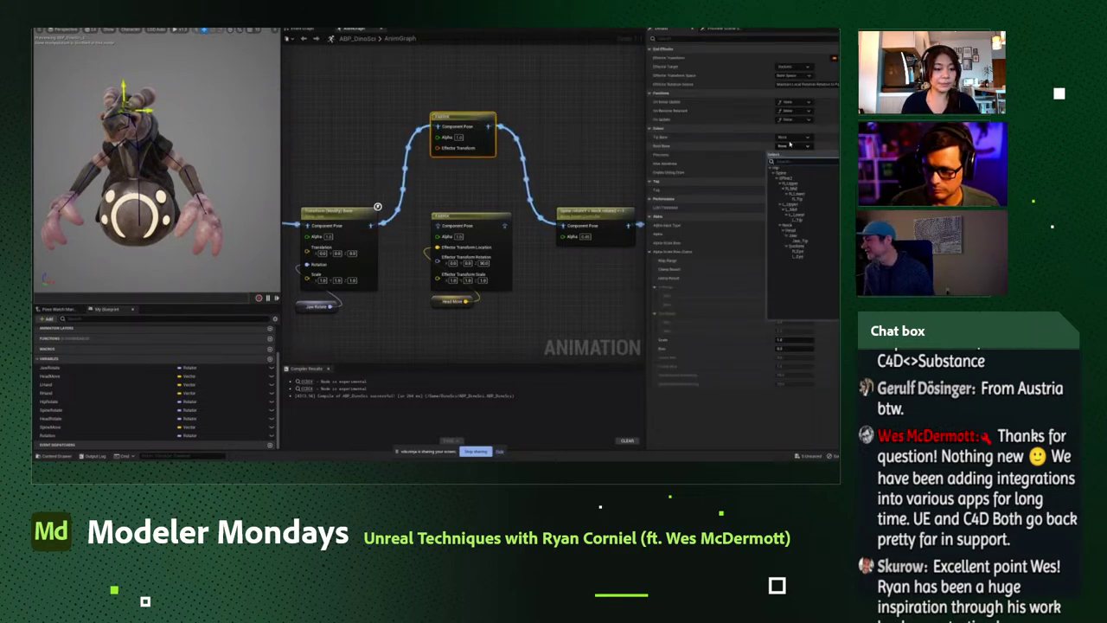
left_click(792, 137)
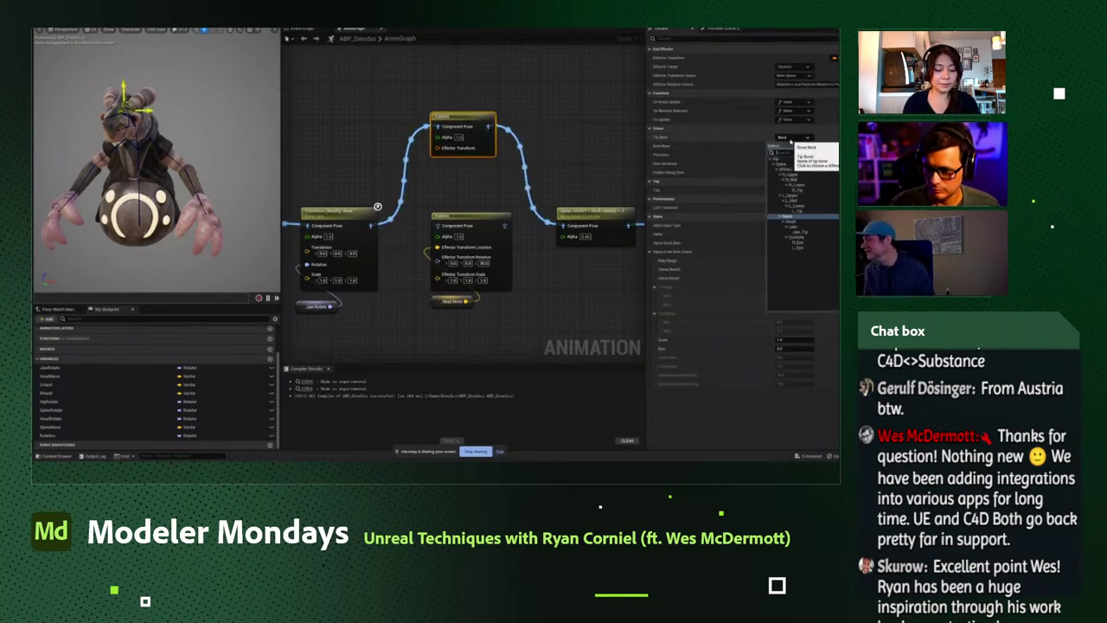
left_click(792, 237)
left_click(793, 145)
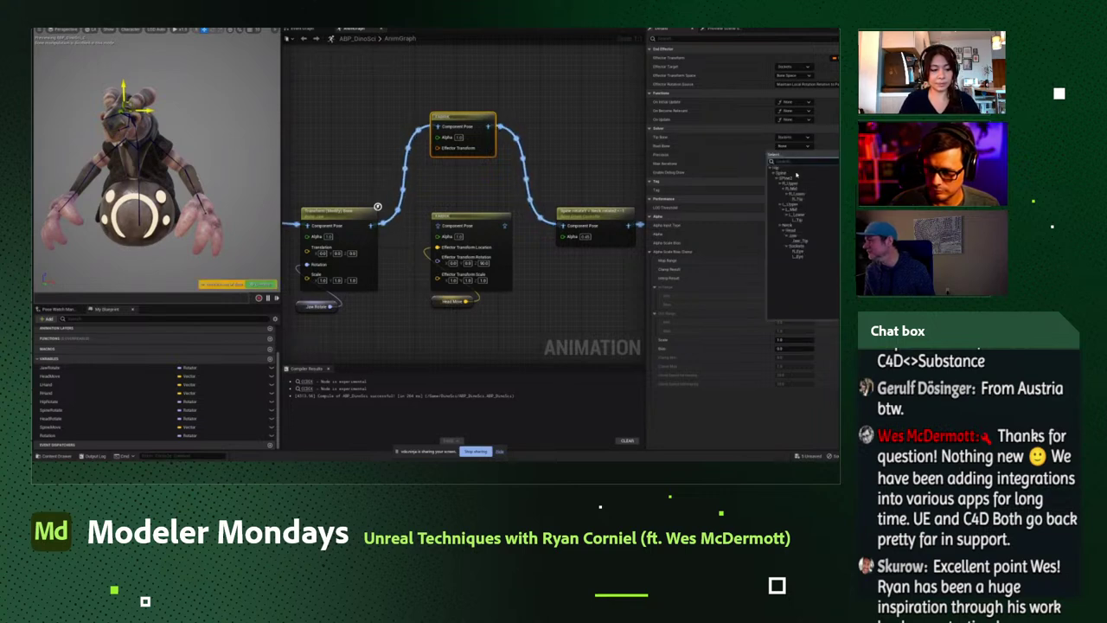
left_click(794, 221)
left_click(792, 146)
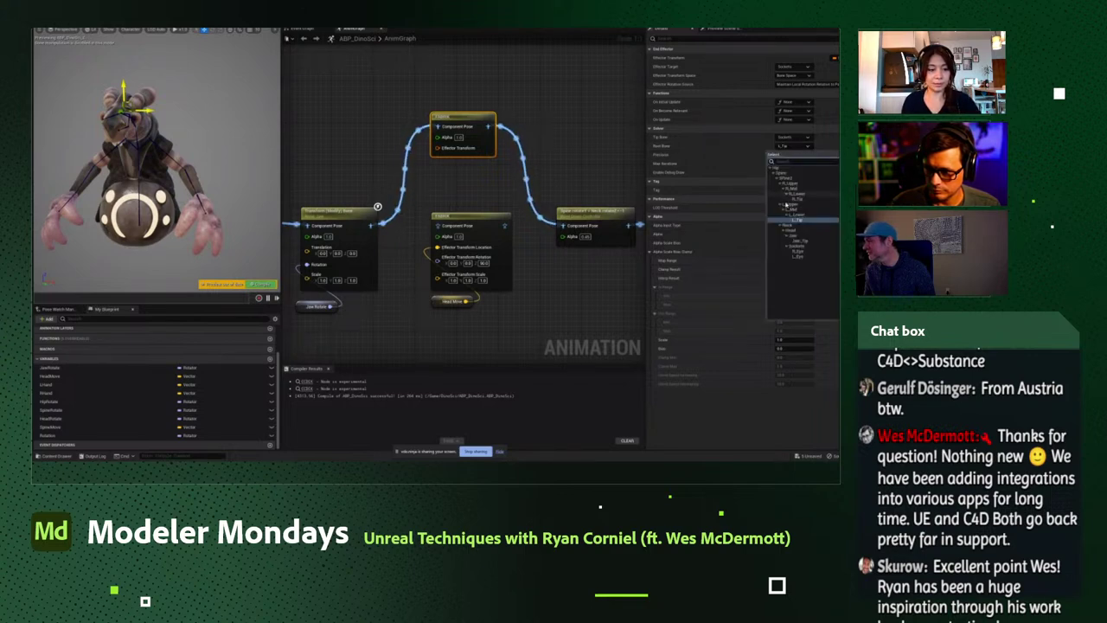
left_click(788, 227)
key("F7")
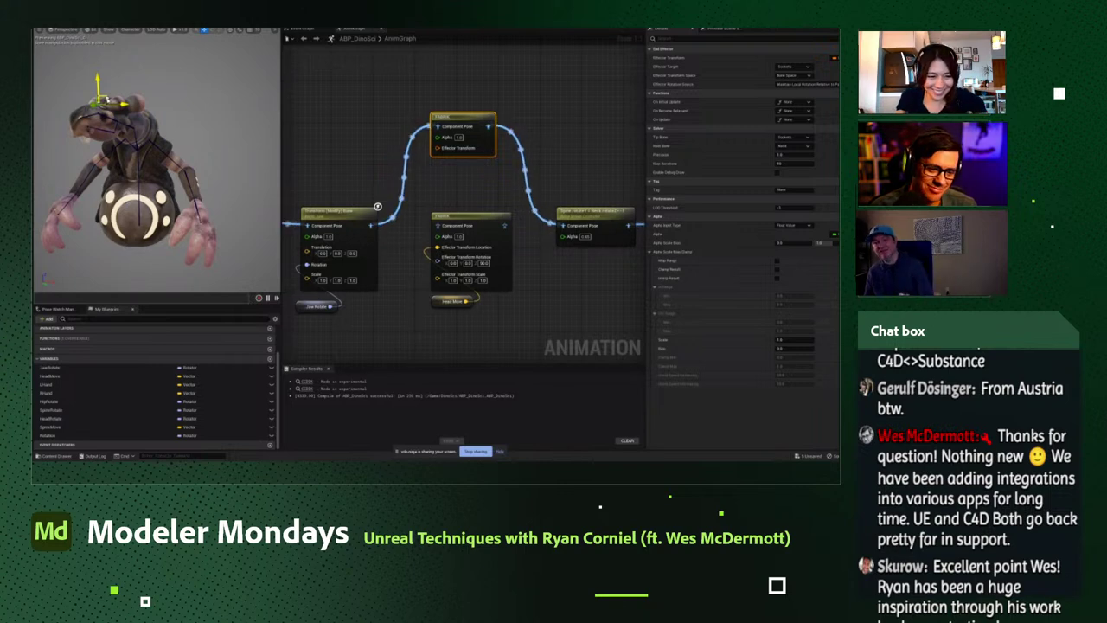
Wire Transform Bone into the middle IK node and that node into the right node, then compile.
left_click_drag(365, 225, 438, 226)
left_click_drag(504, 225, 564, 226)
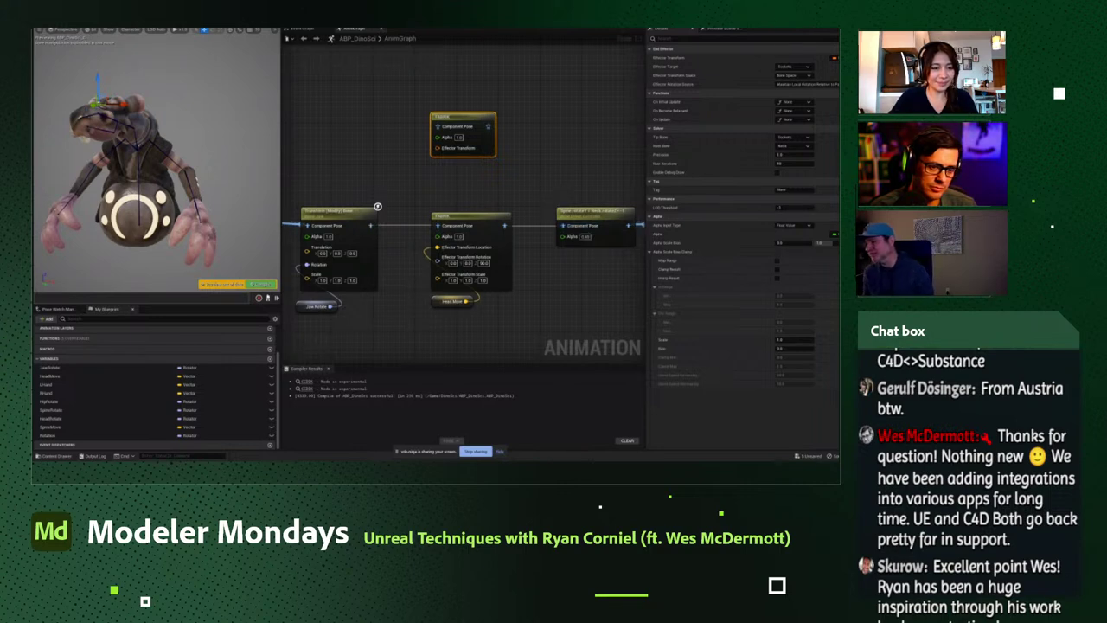
key("F7")
Delete the now-unused top IK node from the anim graph.
right_click_drag(525, 178, 463, 173)
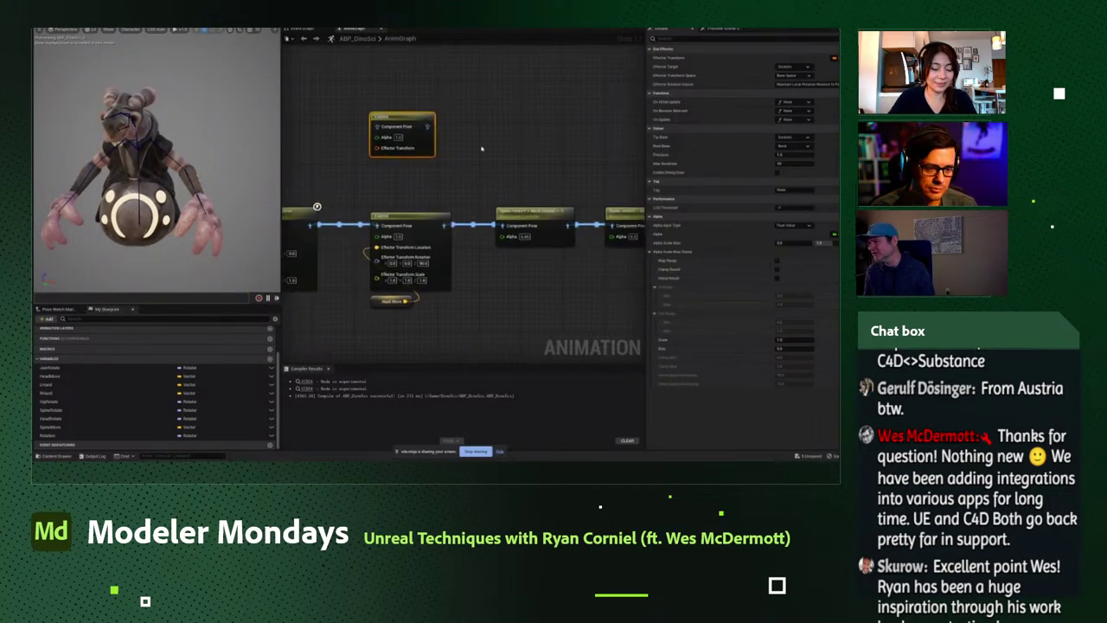
key("Delete")
right_click_drag(606, 199, 265, 138)
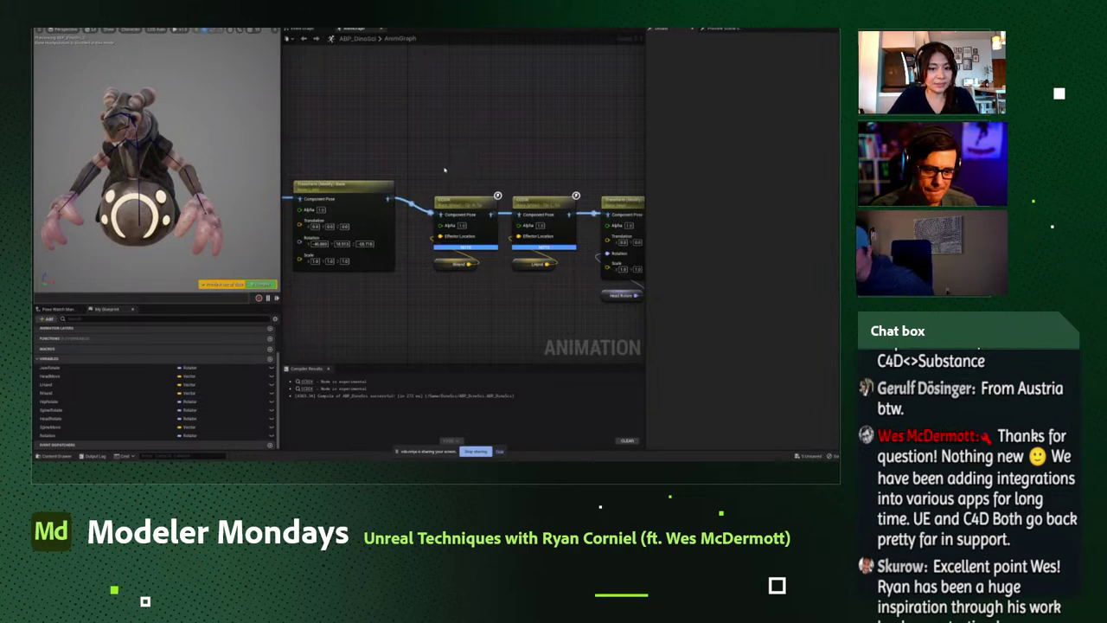
left_click(467, 201)
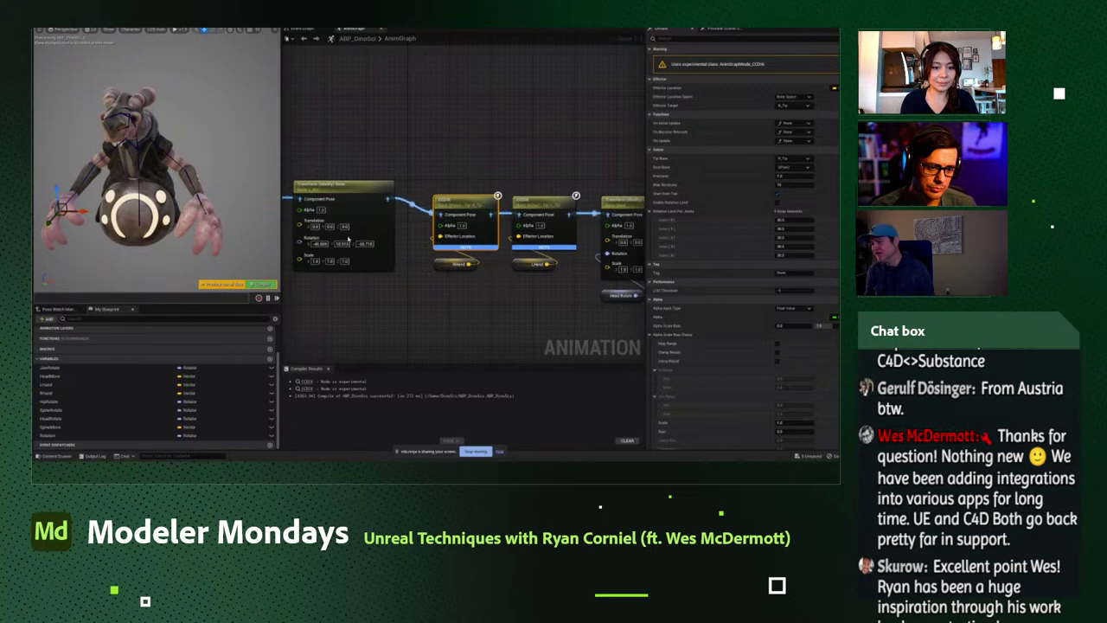
left_click(459, 180)
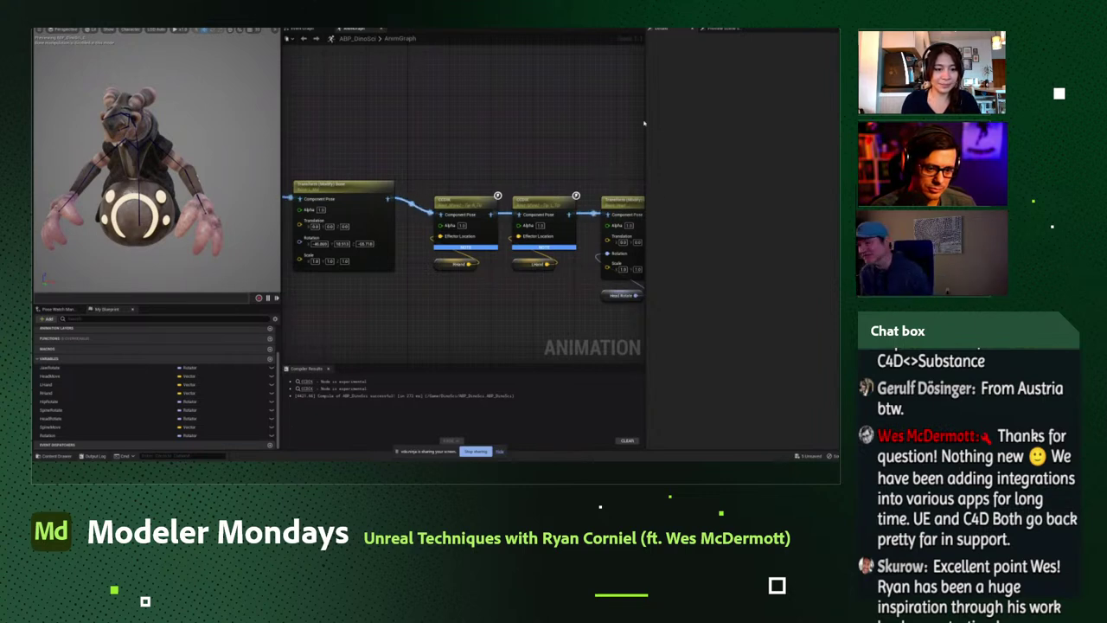
right_click_drag(513, 115, 419, 135)
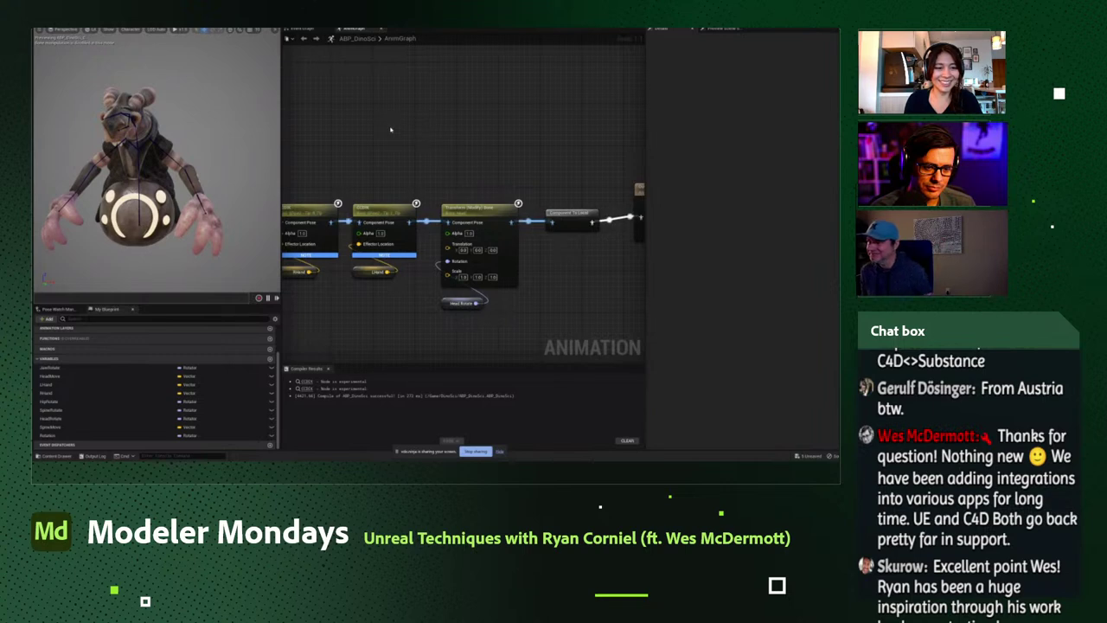
key("alt+Tab")
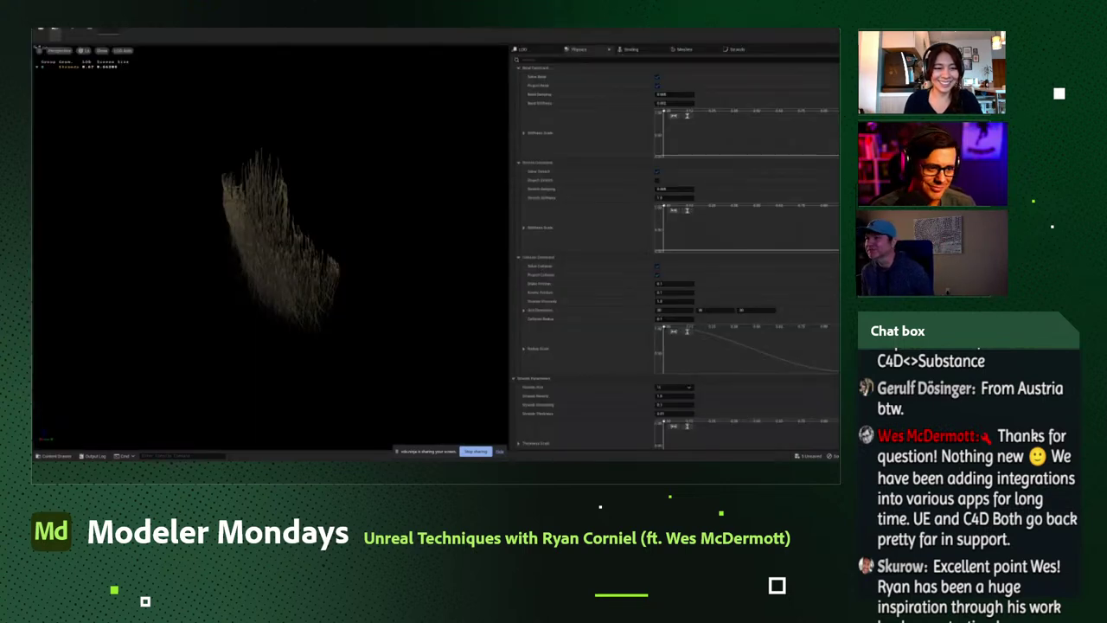
key("alt+Tab")
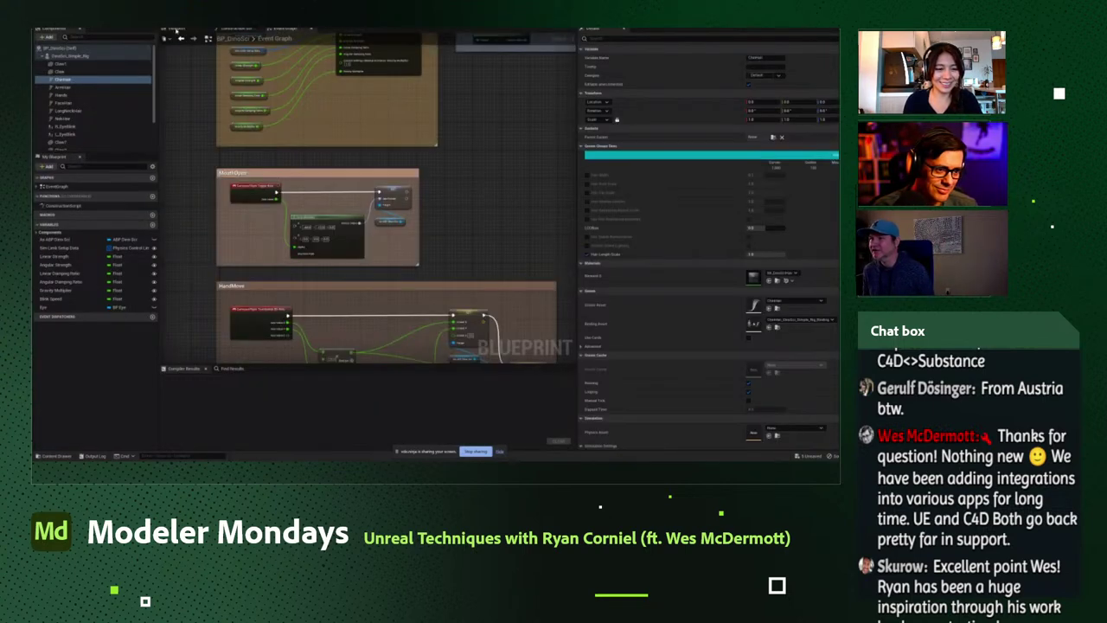
right_click_drag(431, 191, 483, 228)
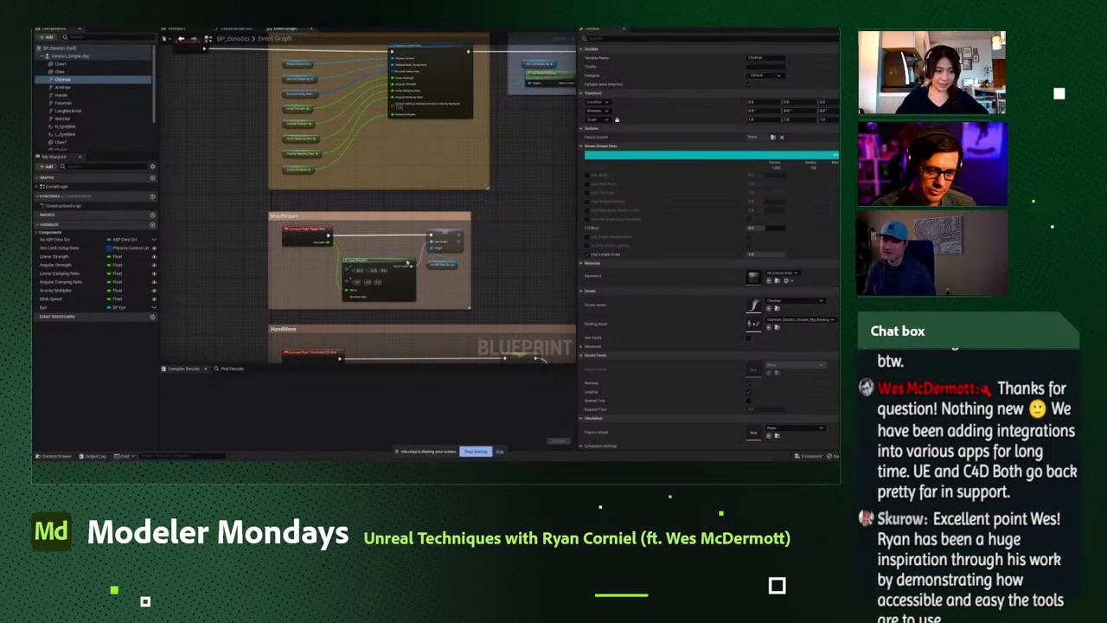
right_click_drag(232, 205, 228, 230)
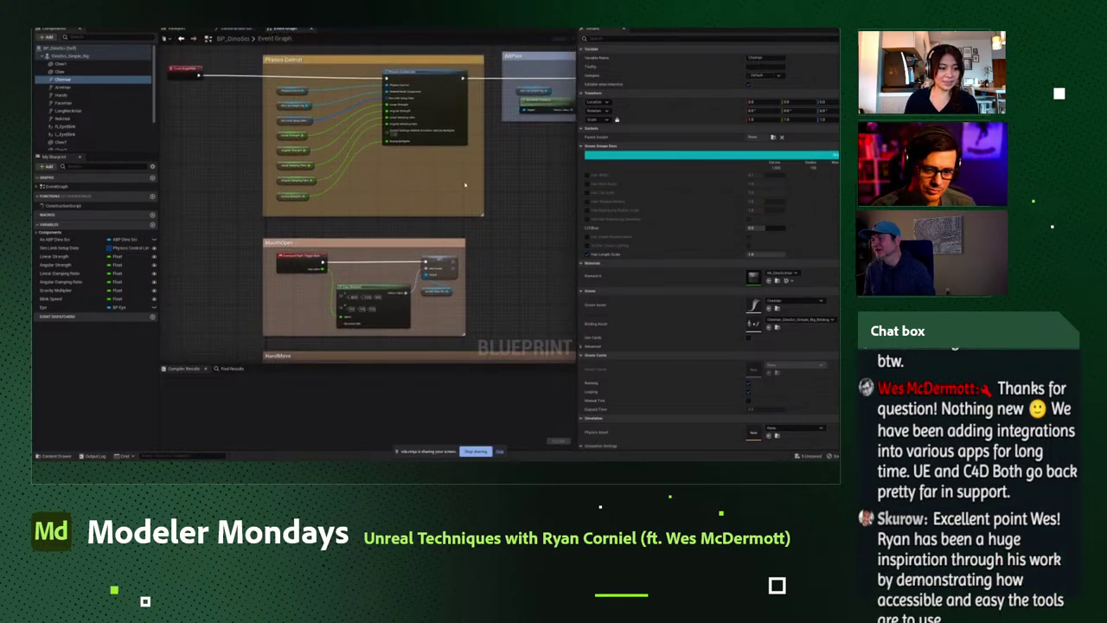
scroll(465, 184, "up", 2)
right_click_drag(464, 184, 316, 276)
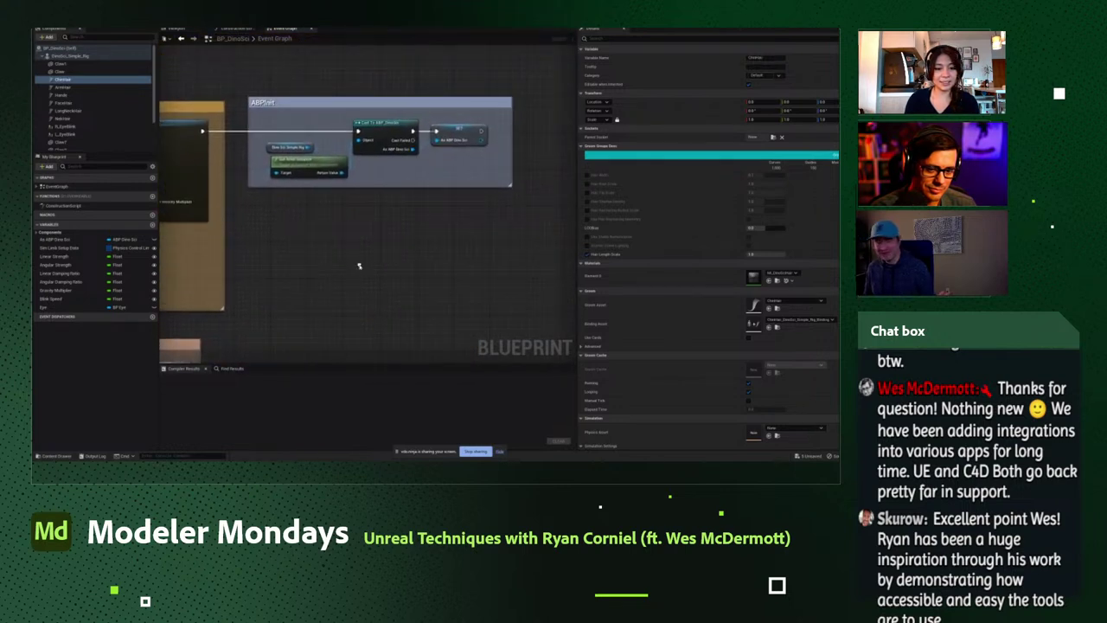
mouse_move(398, 267)
right_mouse_down()
mouse_move(427, 299)
mouse_move(429, 273)
mouse_move(384, 274)
right_mouse_up()
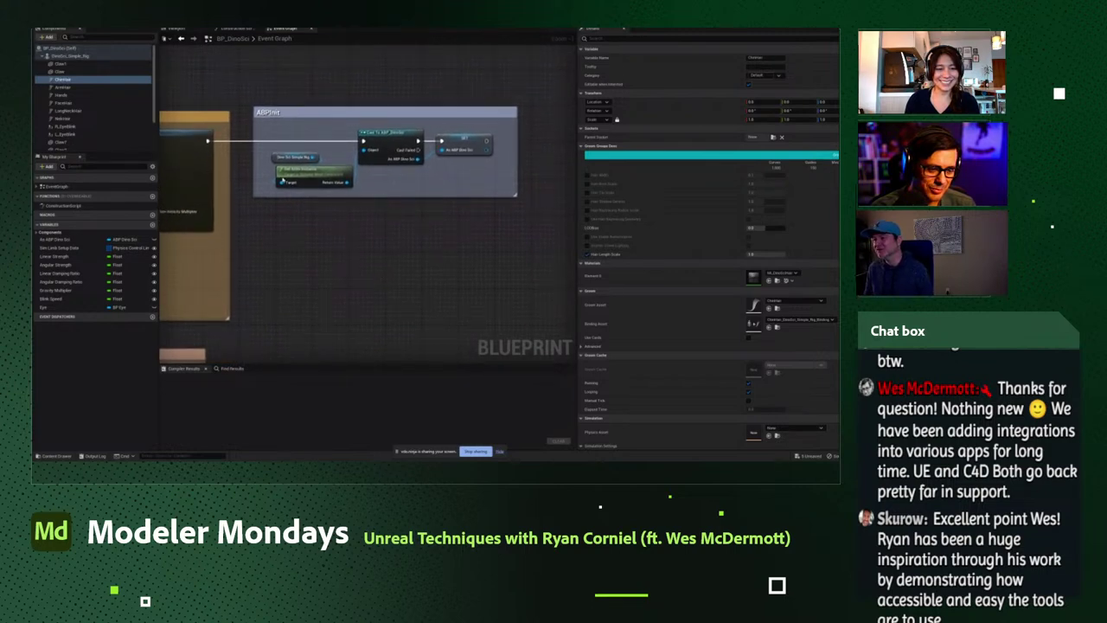
mouse_move(82, 57)
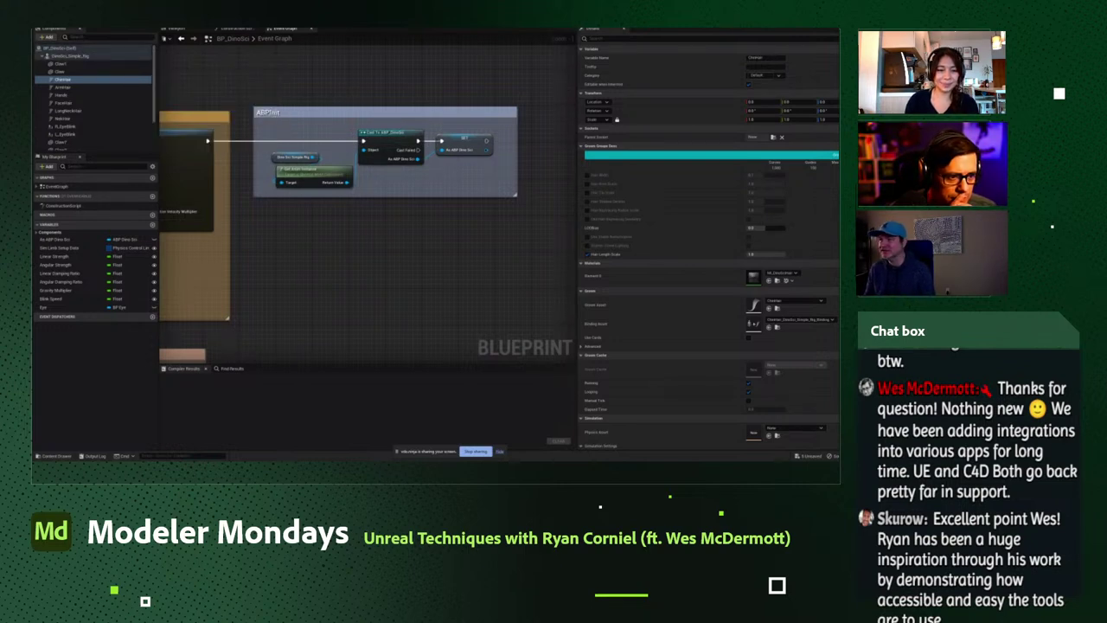
key("super+Down")
right_click(439, 136)
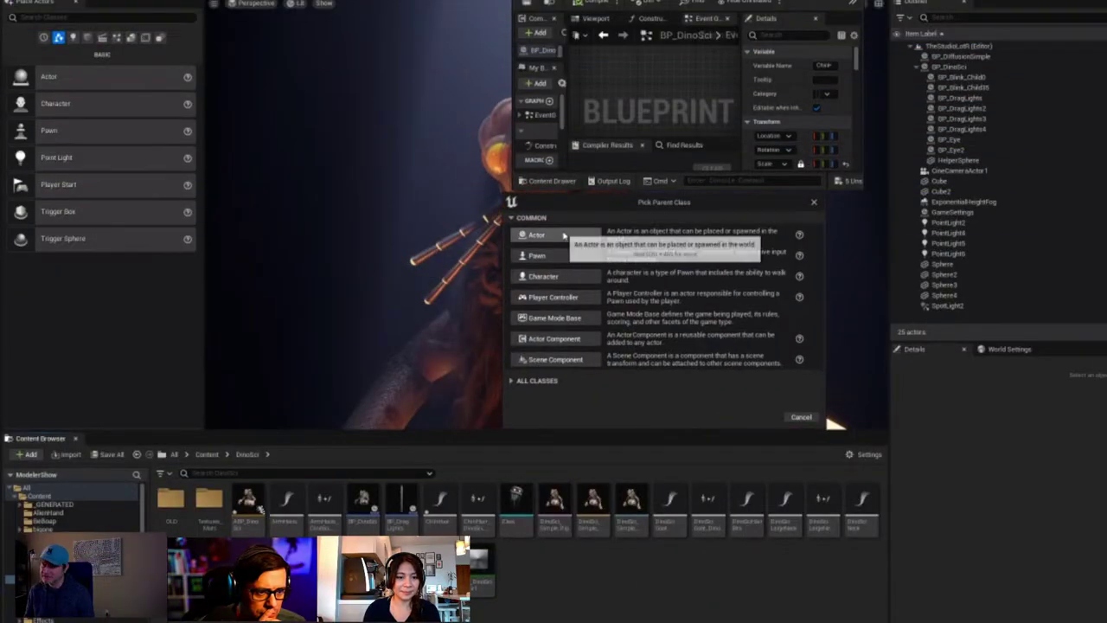
left_click(813, 201)
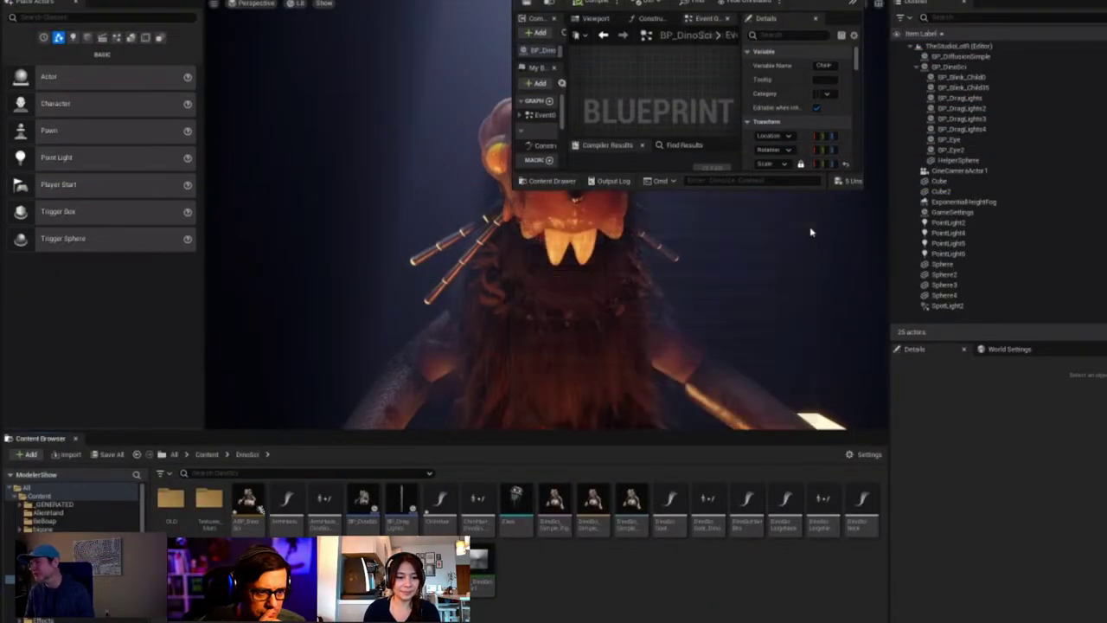
key("super+Up")
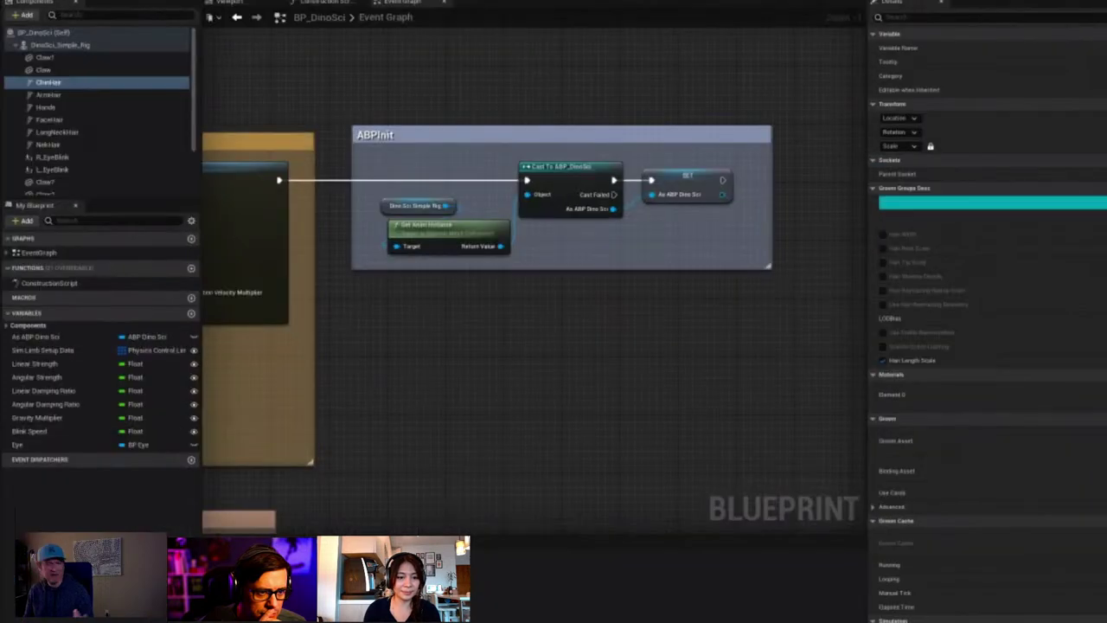
right_click_drag(490, 346, 548, 354)
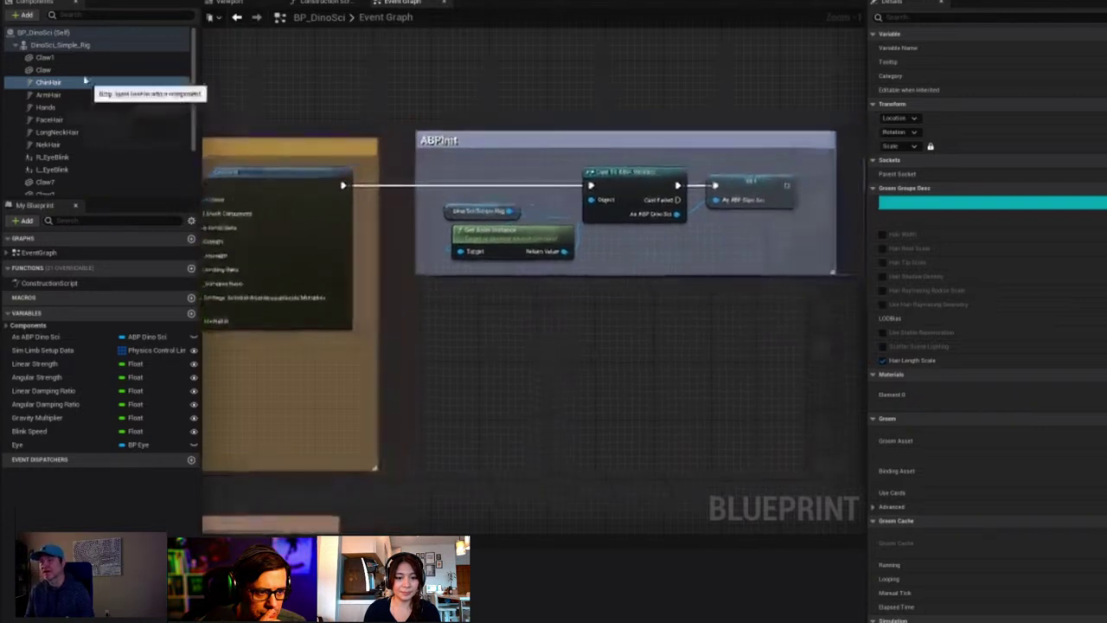
left_click(95, 45)
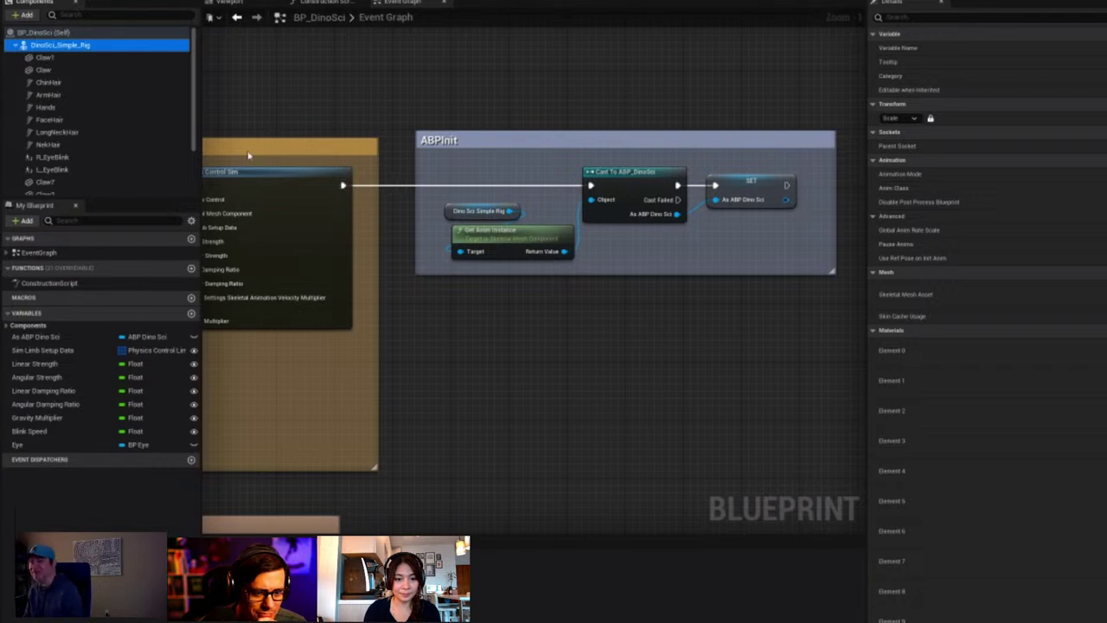
right_click_drag(223, 95, 263, 88)
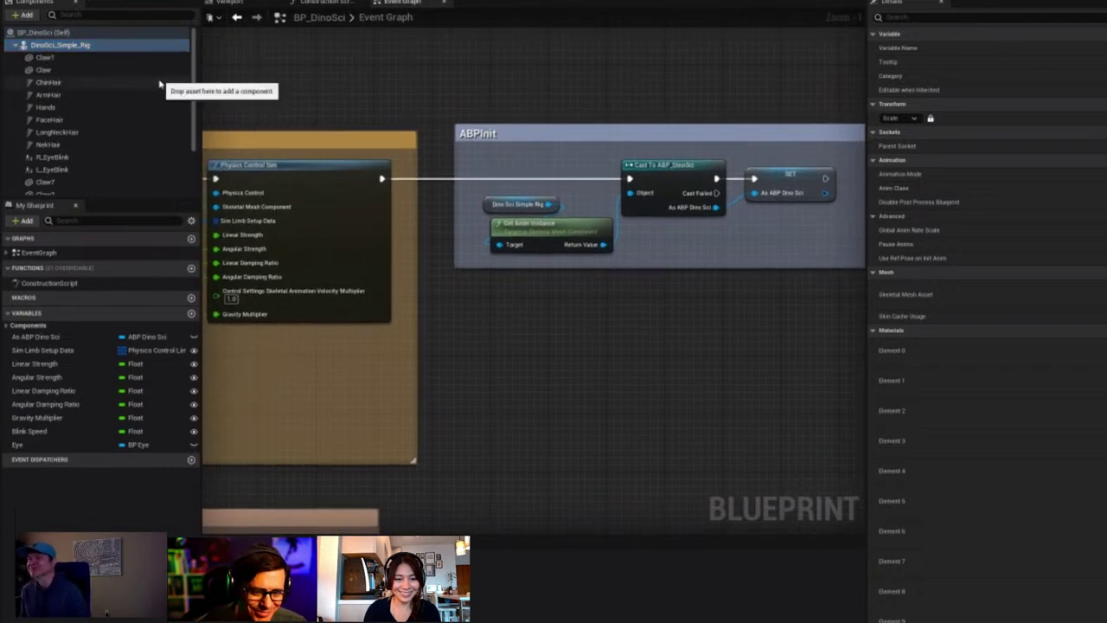
right_click_drag(469, 53, 444, 66)
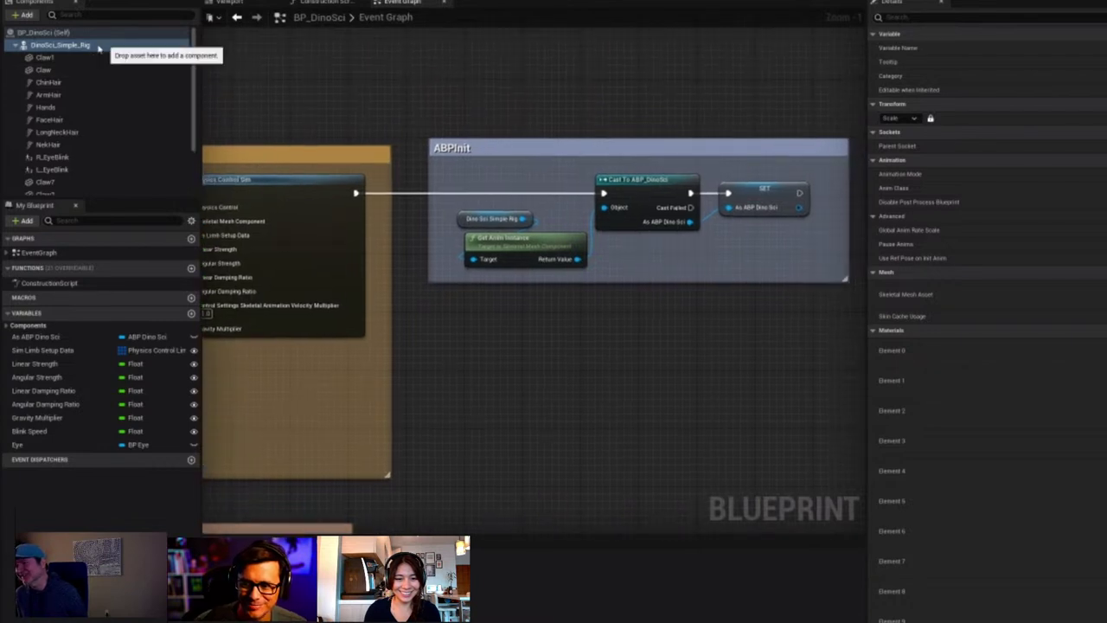
right_click_drag(477, 106, 411, 99)
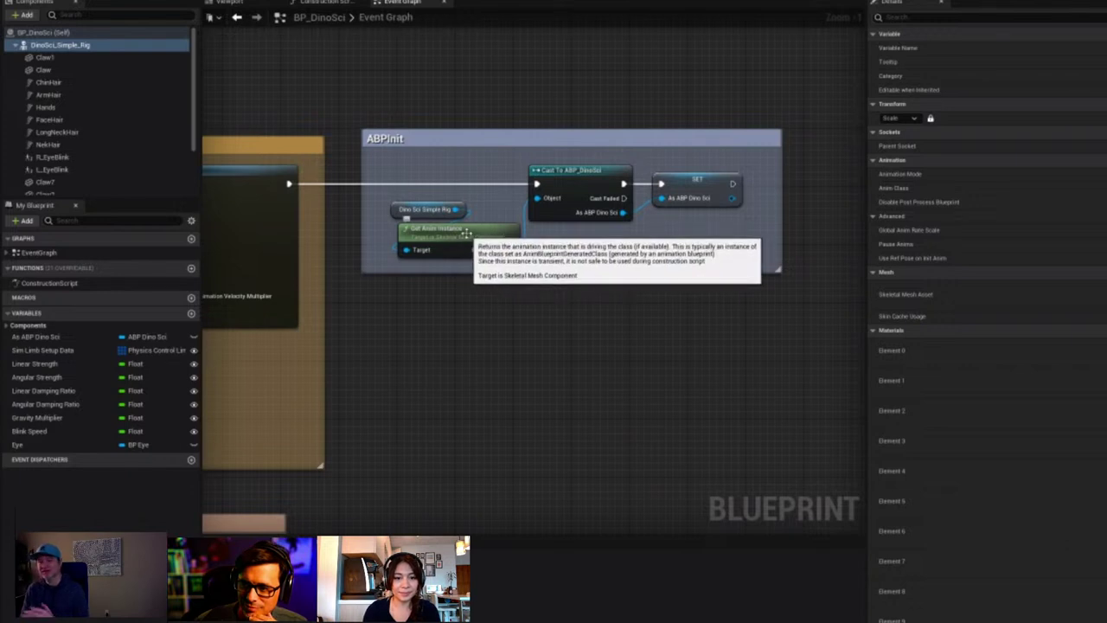
left_click(583, 178)
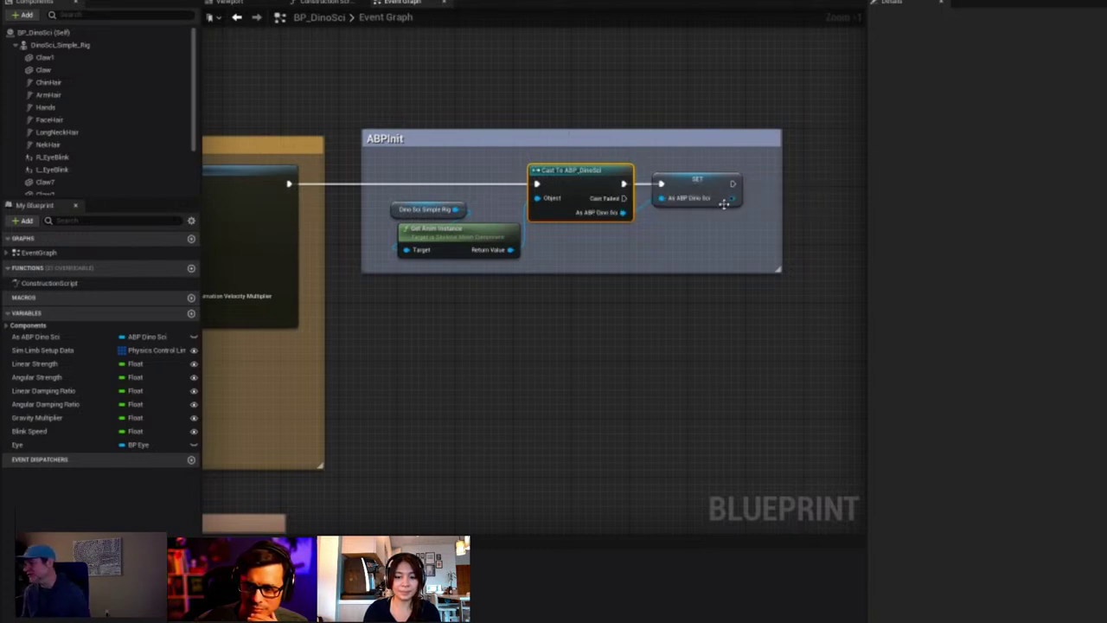
left_click(711, 185)
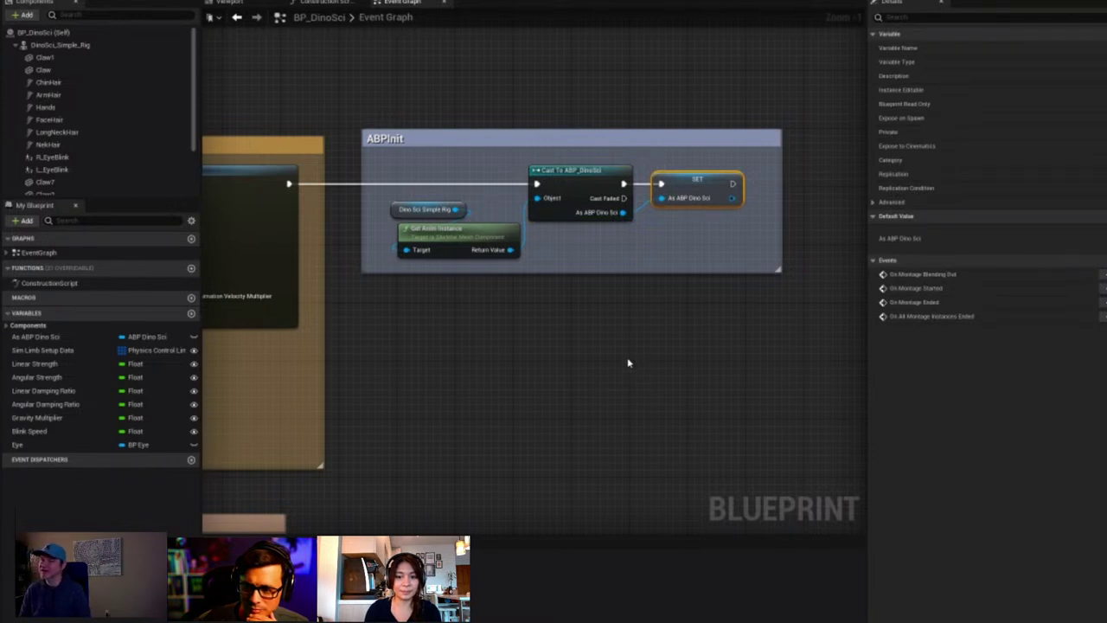
right_click_drag(464, 424, 578, 290)
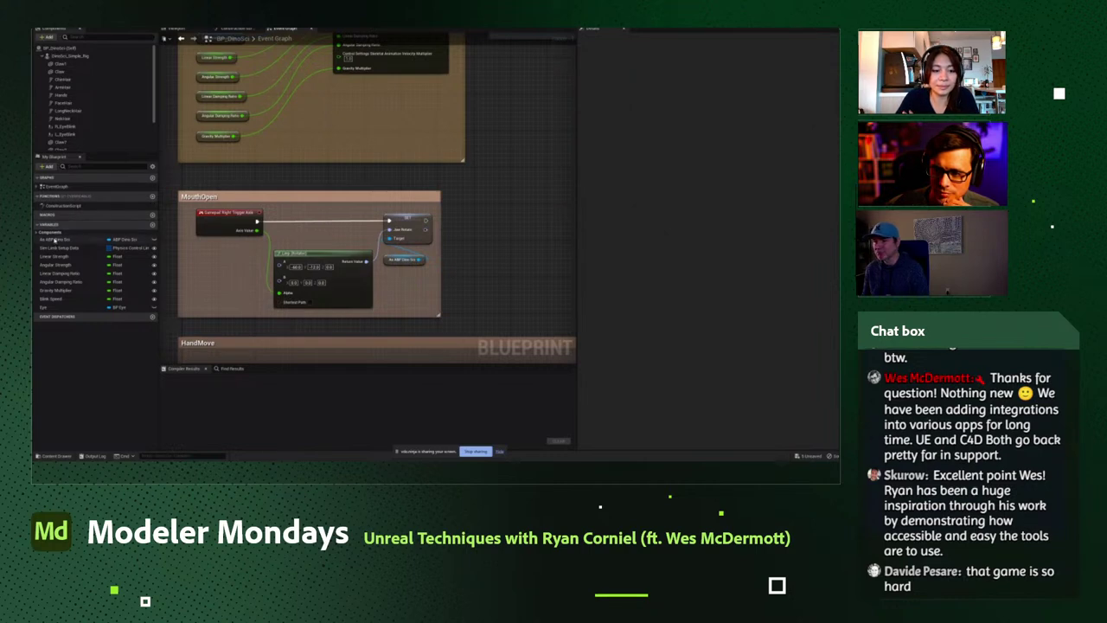
left_click(129, 239)
left_click(402, 260)
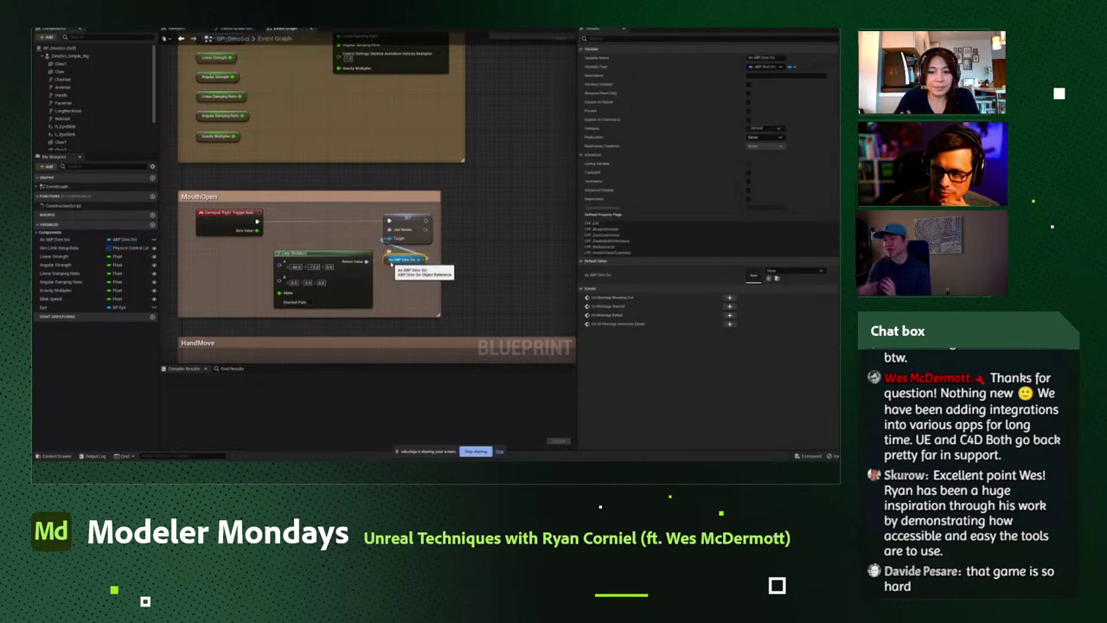
left_click_drag(419, 260, 476, 239)
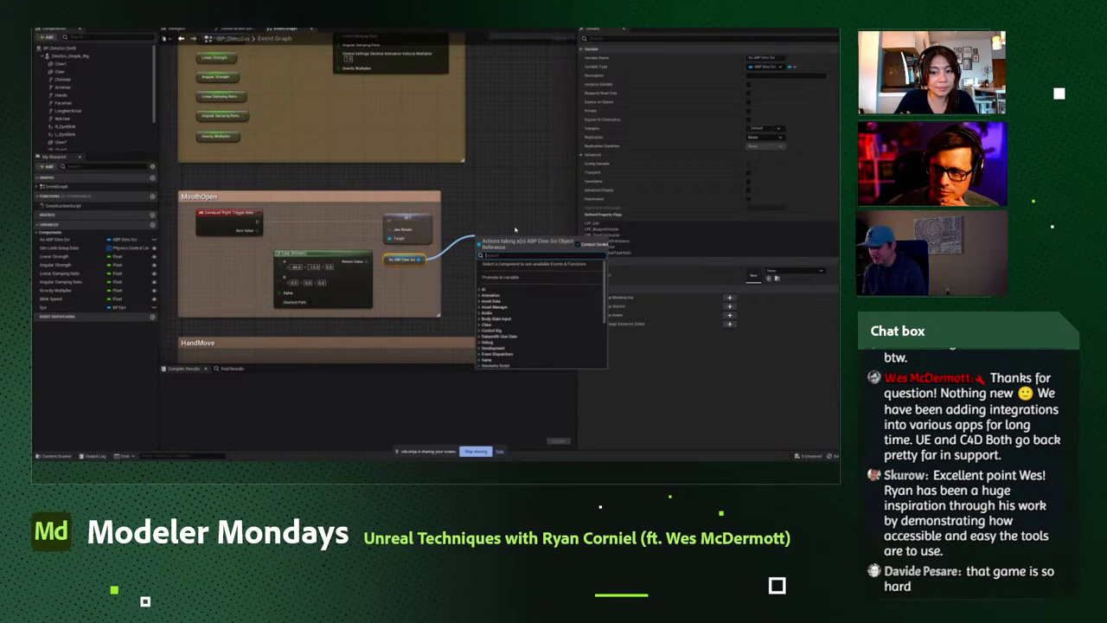
type("jaw")
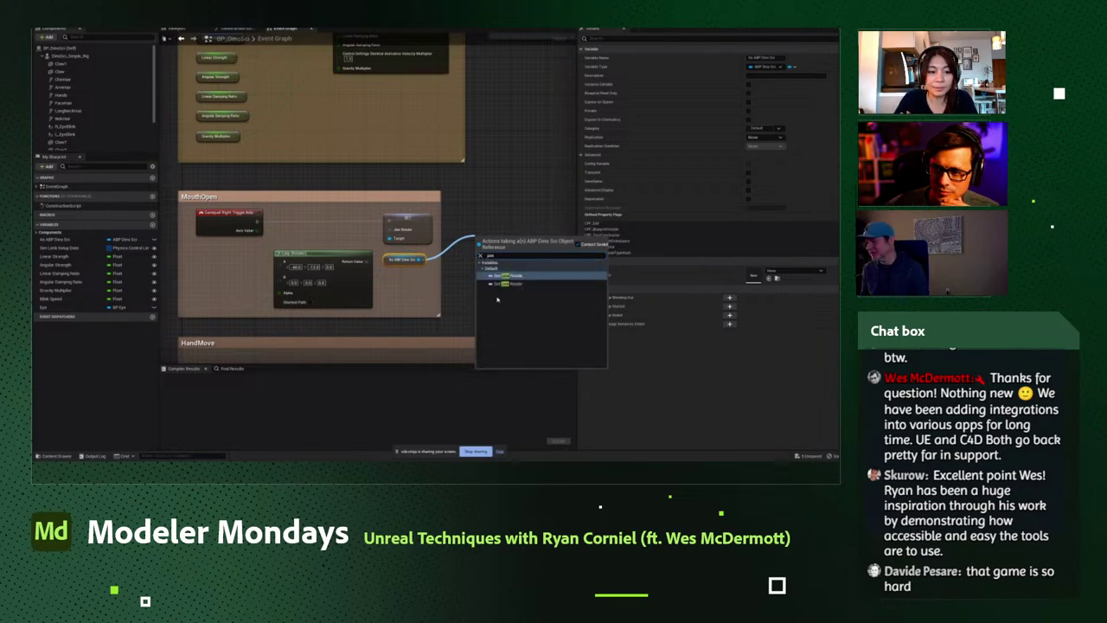
left_click(511, 284)
left_click_drag(516, 248, 509, 229)
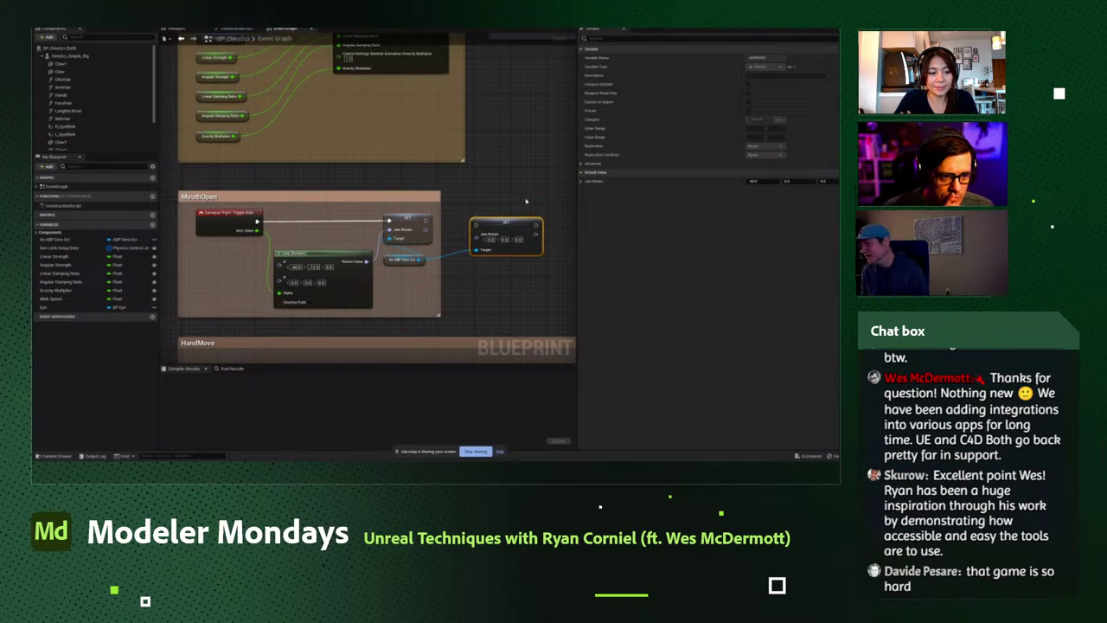
key("Delete")
right_click_drag(473, 178, 489, 178)
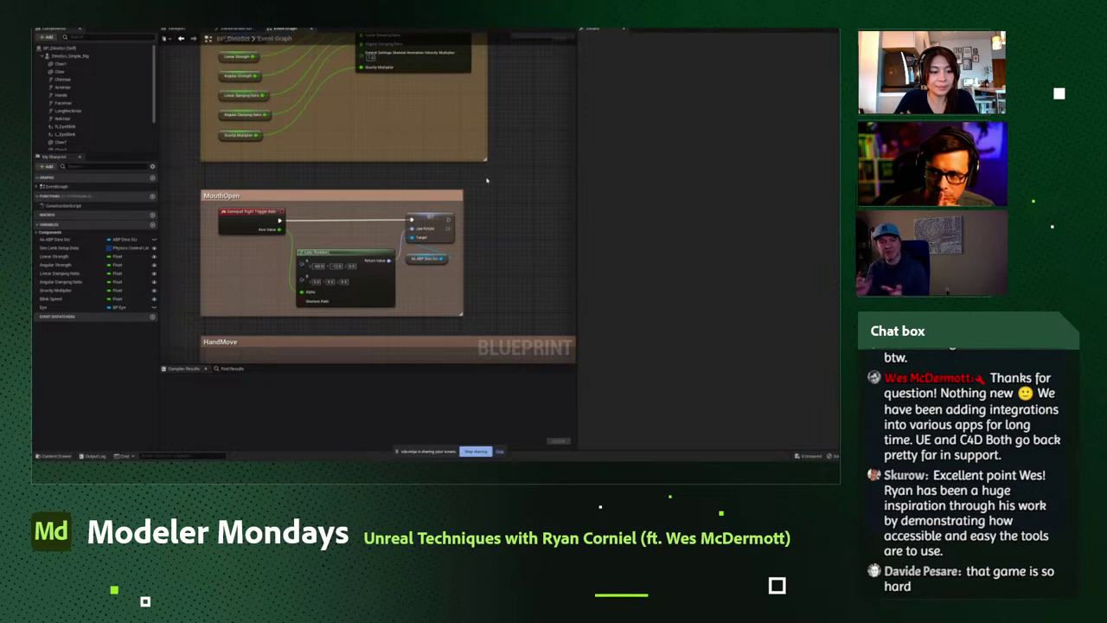
right_click_drag(273, 204, 305, 200)
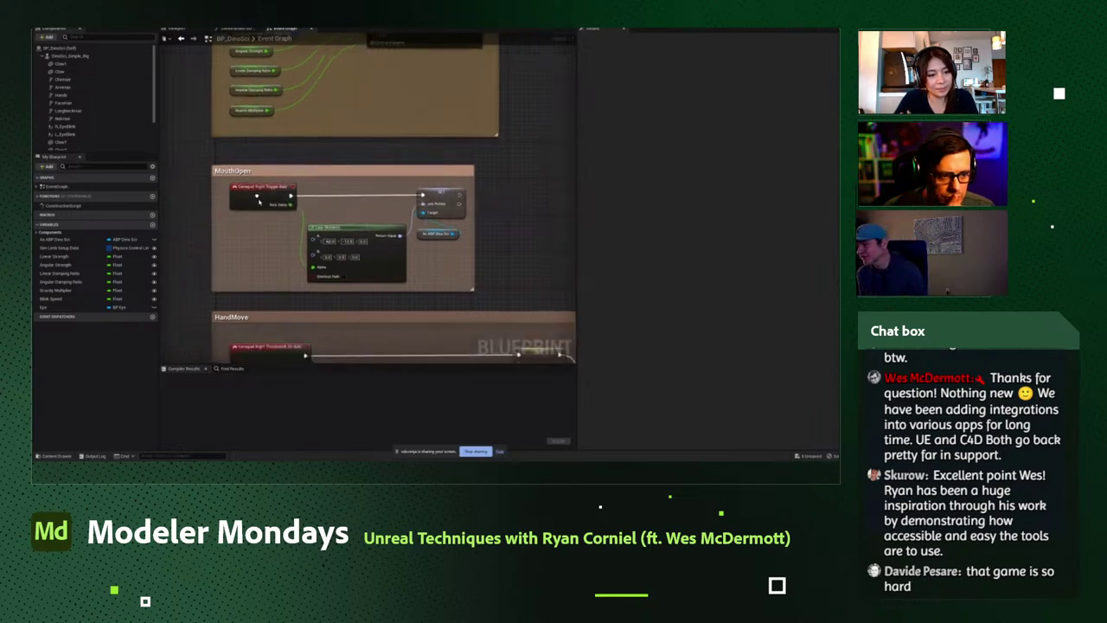
right_click_drag(289, 214, 268, 194)
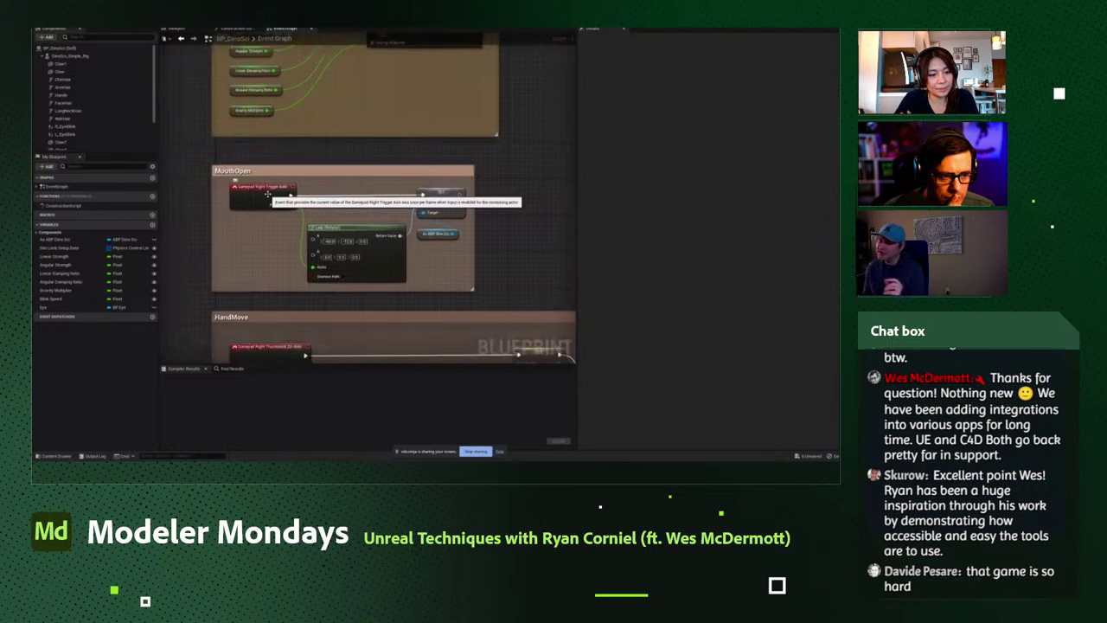
right_click_drag(268, 194, 252, 229)
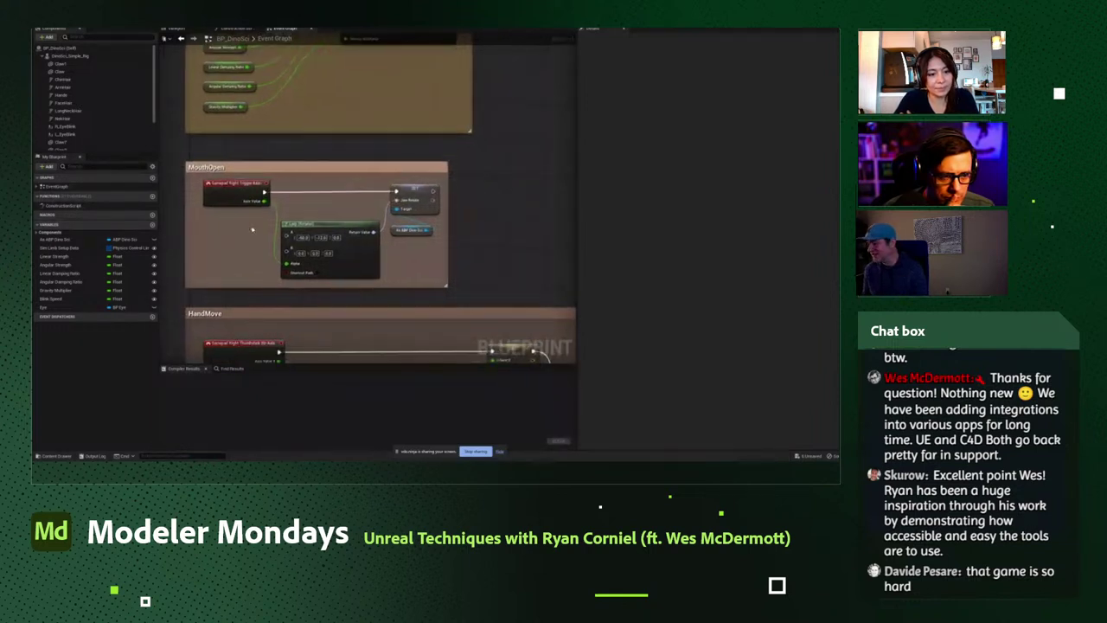
scroll(253, 230, "up", 3)
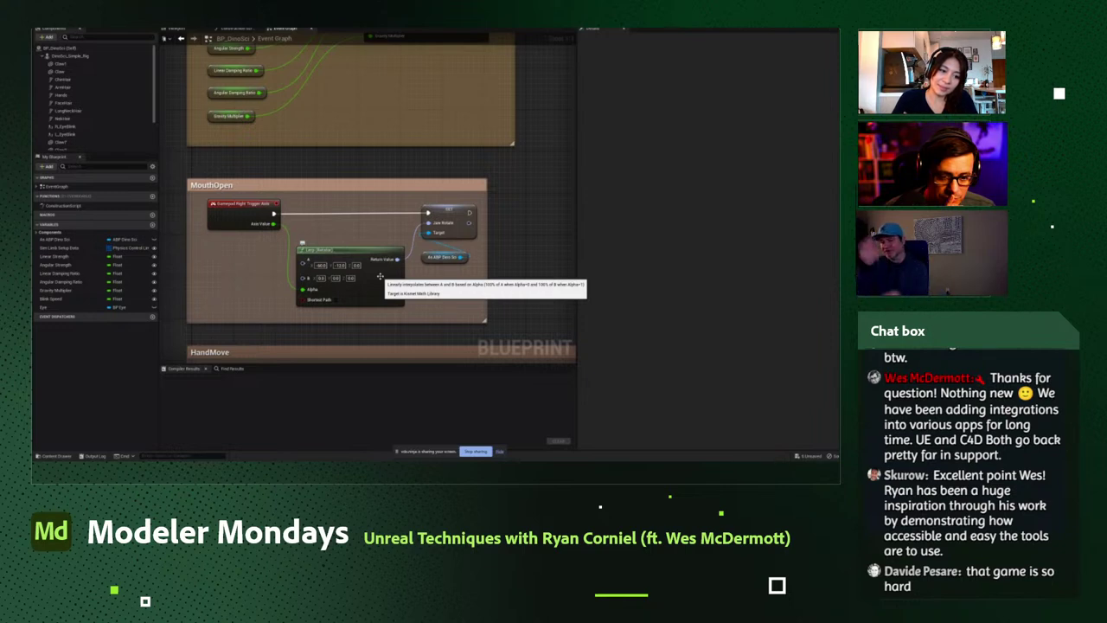
right_click_drag(327, 236, 289, 106)
right_click_drag(290, 201, 285, 164)
scroll(273, 165, "down", 2)
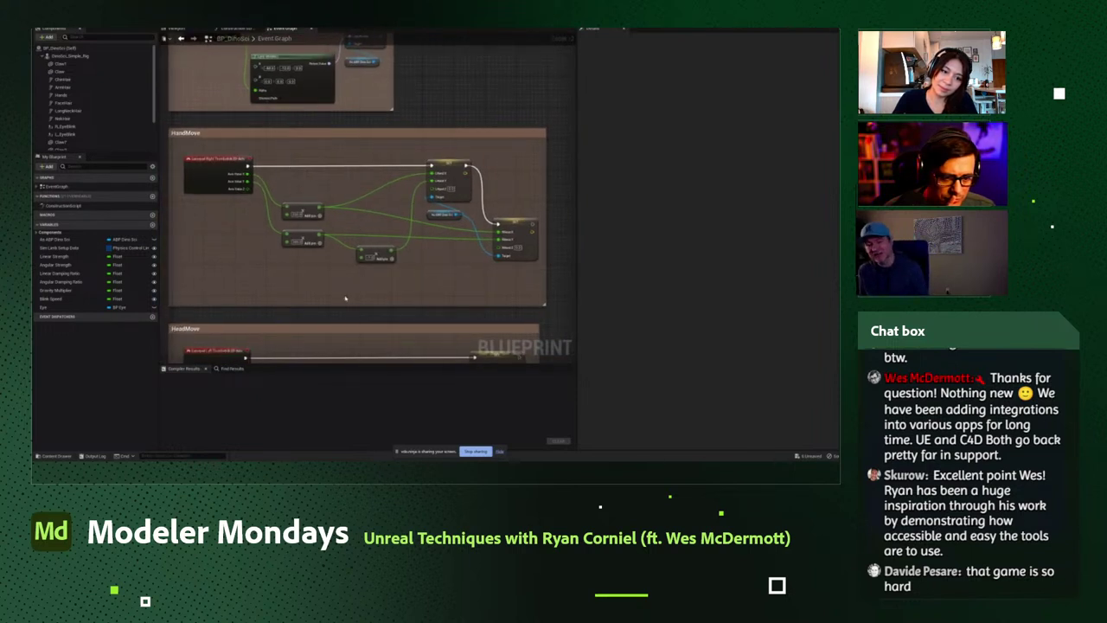
right_click_drag(331, 293, 337, 292)
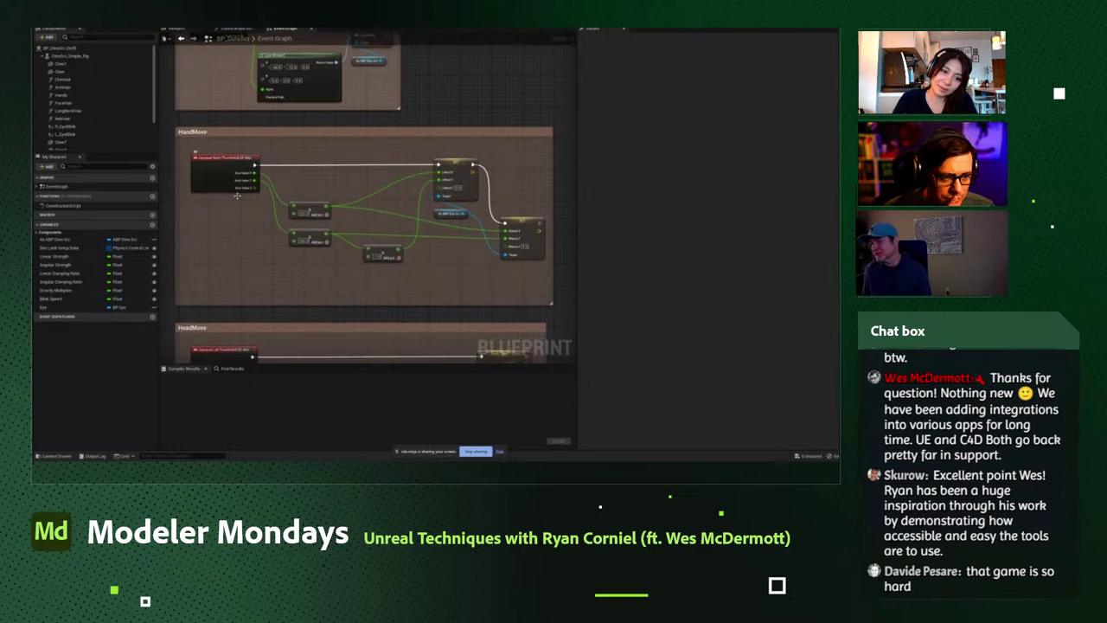
scroll(227, 212, "up", 1)
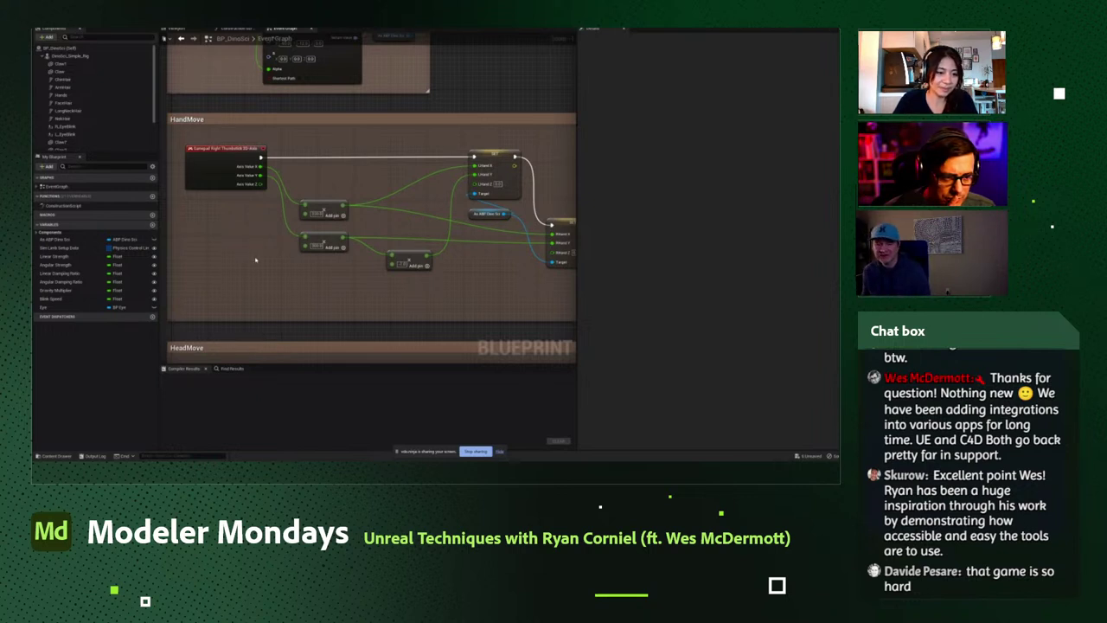
right_click_drag(256, 258, 263, 258)
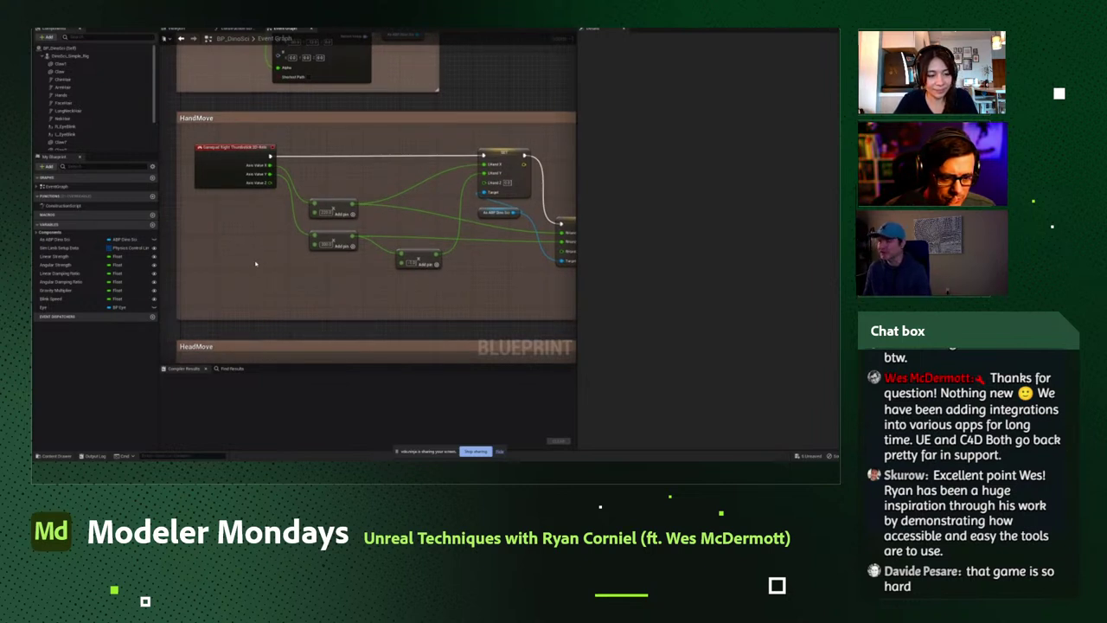
right_click_drag(256, 263, 261, 270)
left_click(235, 181)
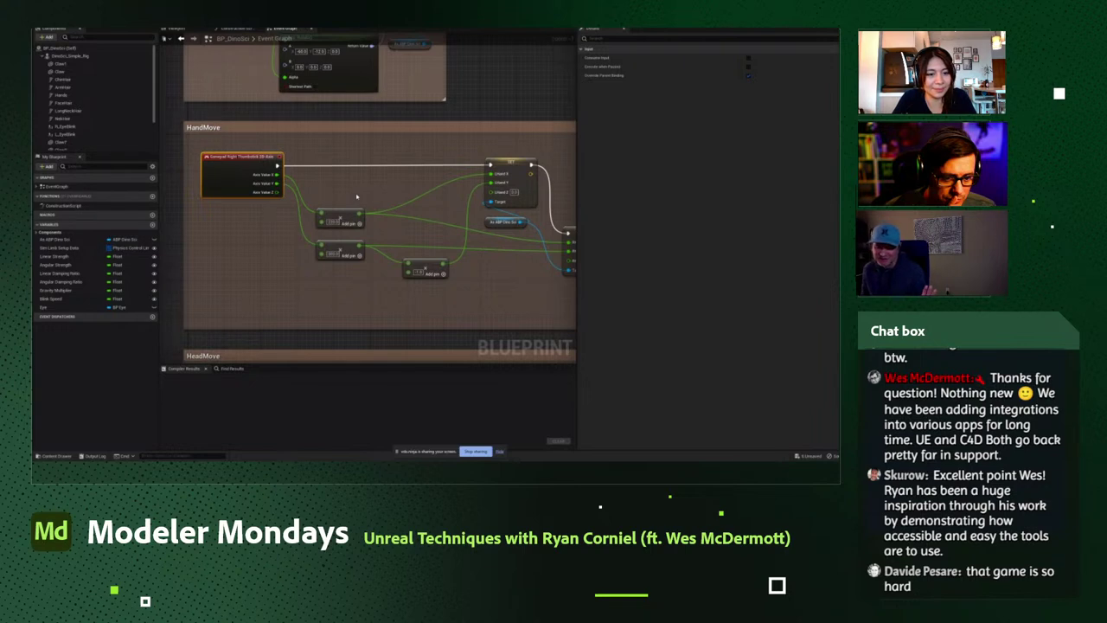
right_click_drag(349, 201, 315, 194)
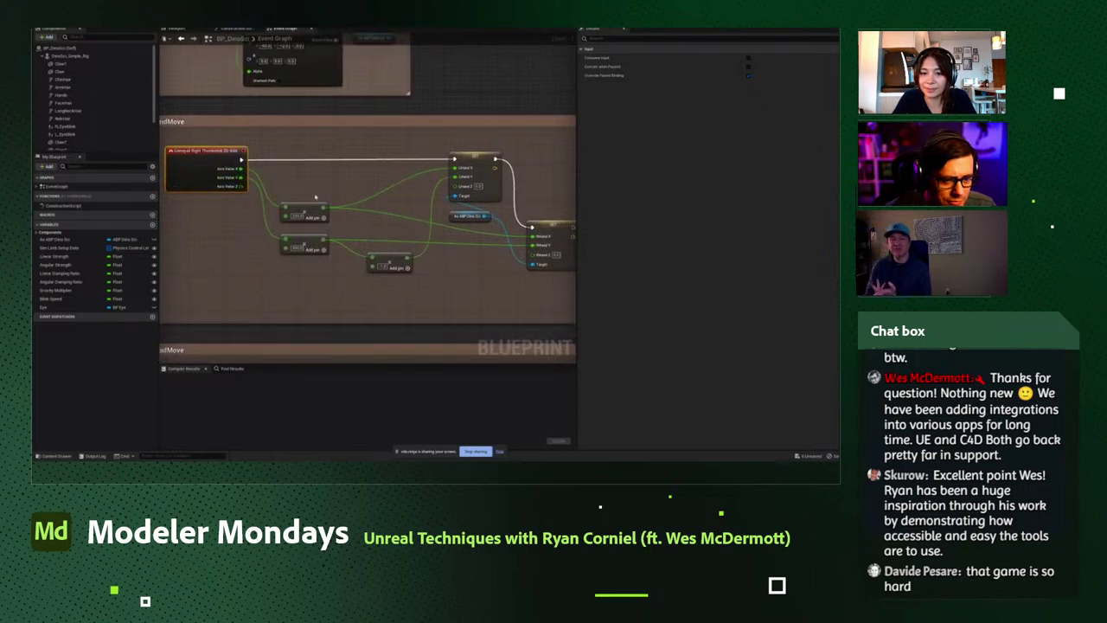
left_click(485, 164)
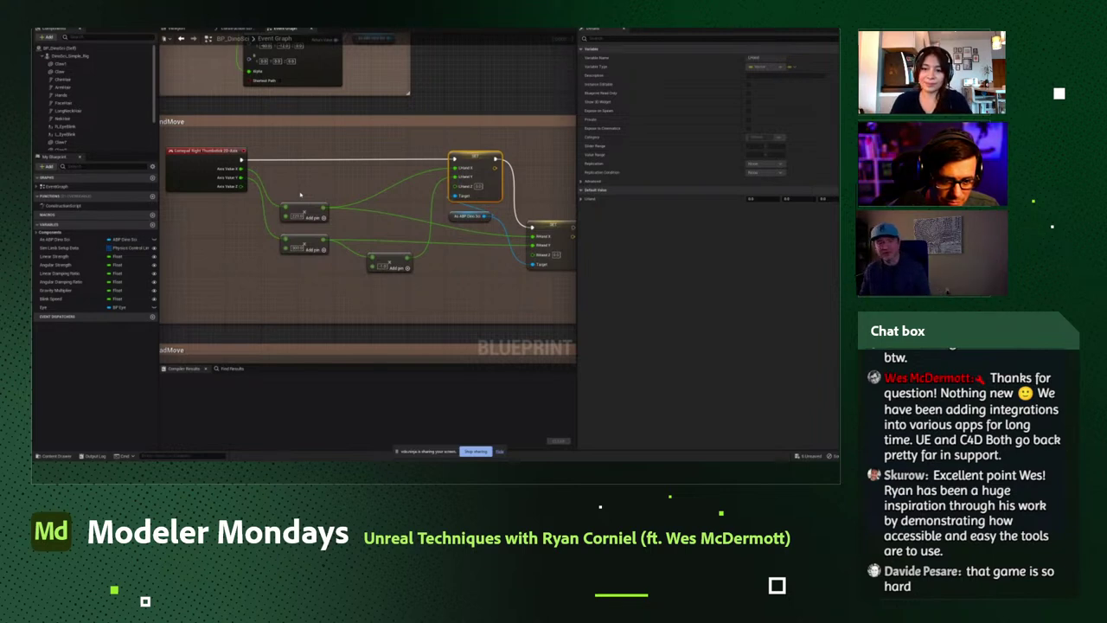
right_click_drag(255, 284, 292, 236)
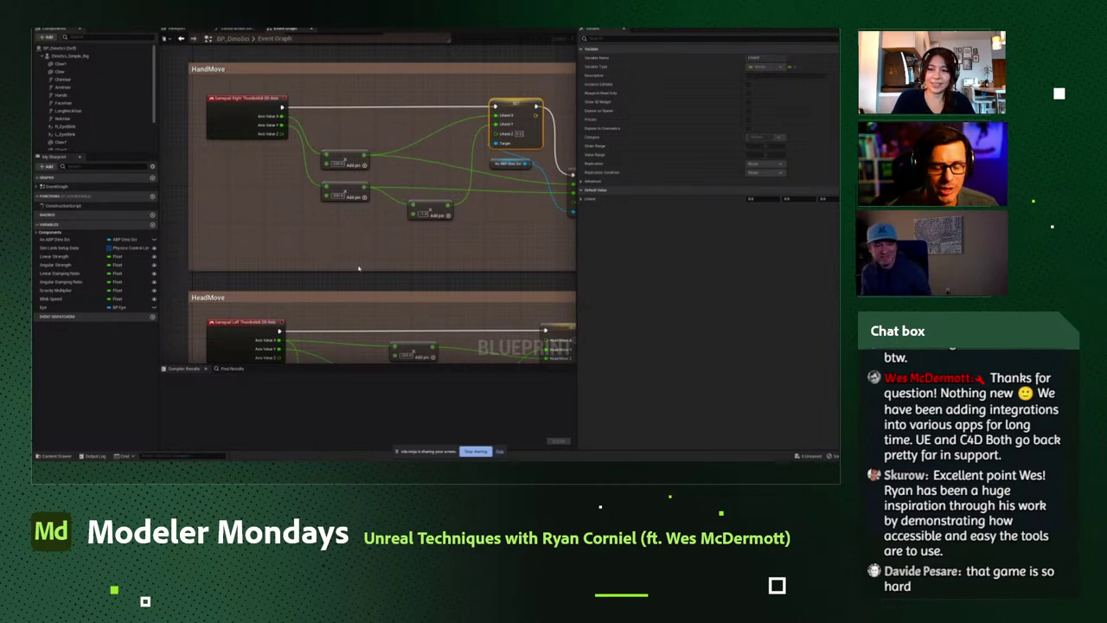
right_click_drag(343, 315, 346, 255)
scroll(176, 63, "down", 2)
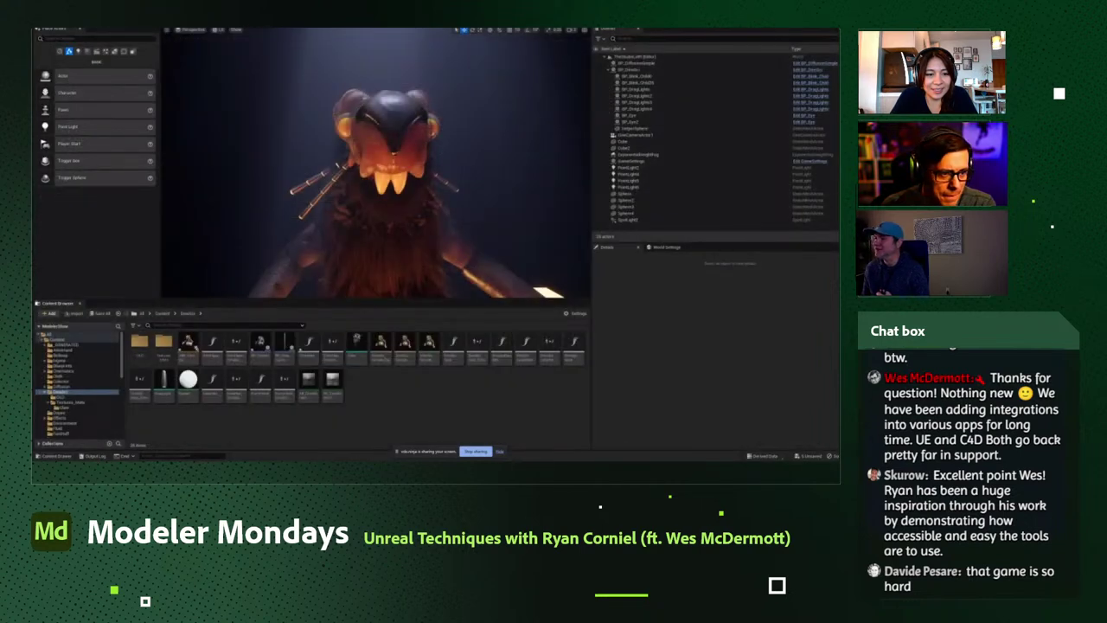
Start Play-in-Editor with Alt+P and make the game view full screen with F11.
right_click_drag(372, 164, 386, 176)
key("alt+p")
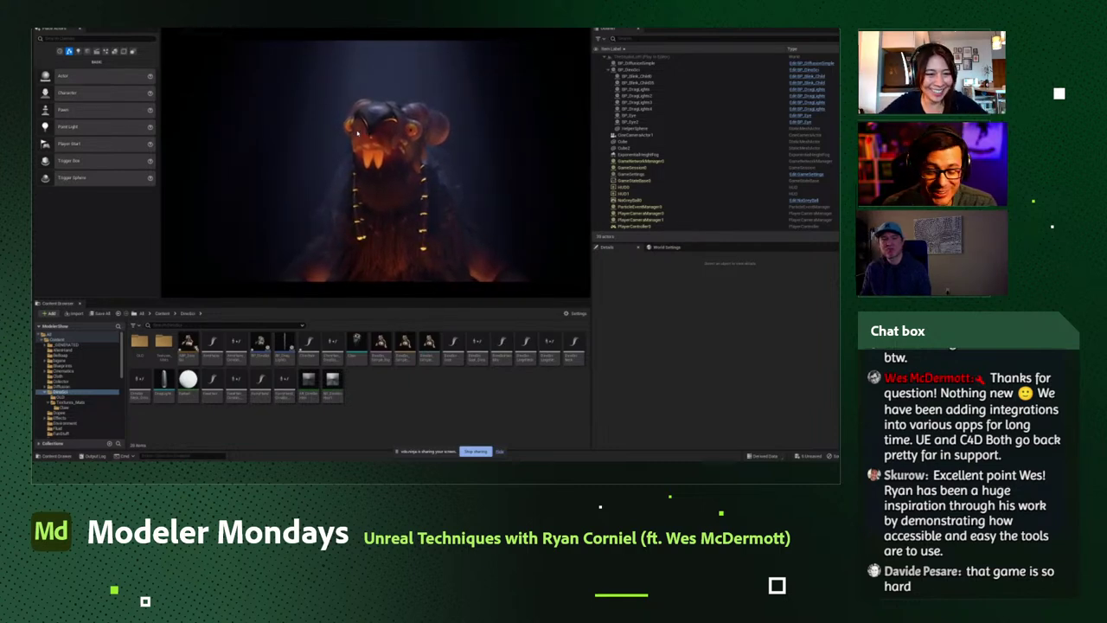
key("F11")
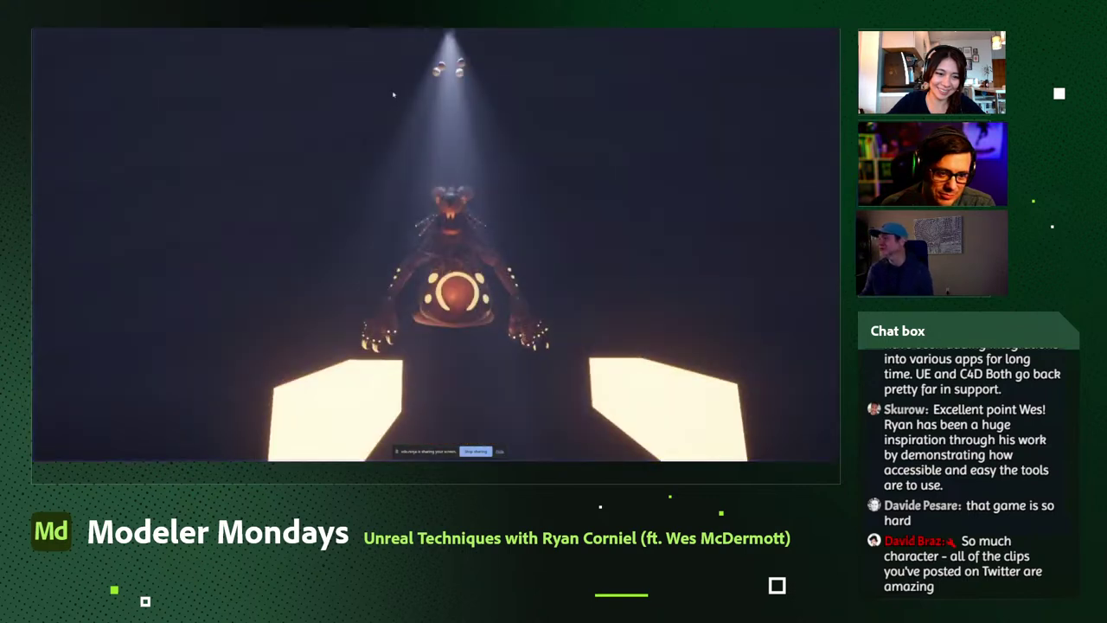
Stop playing and load a recent level from the File menu, choosing Don't Save.
key("Escape")
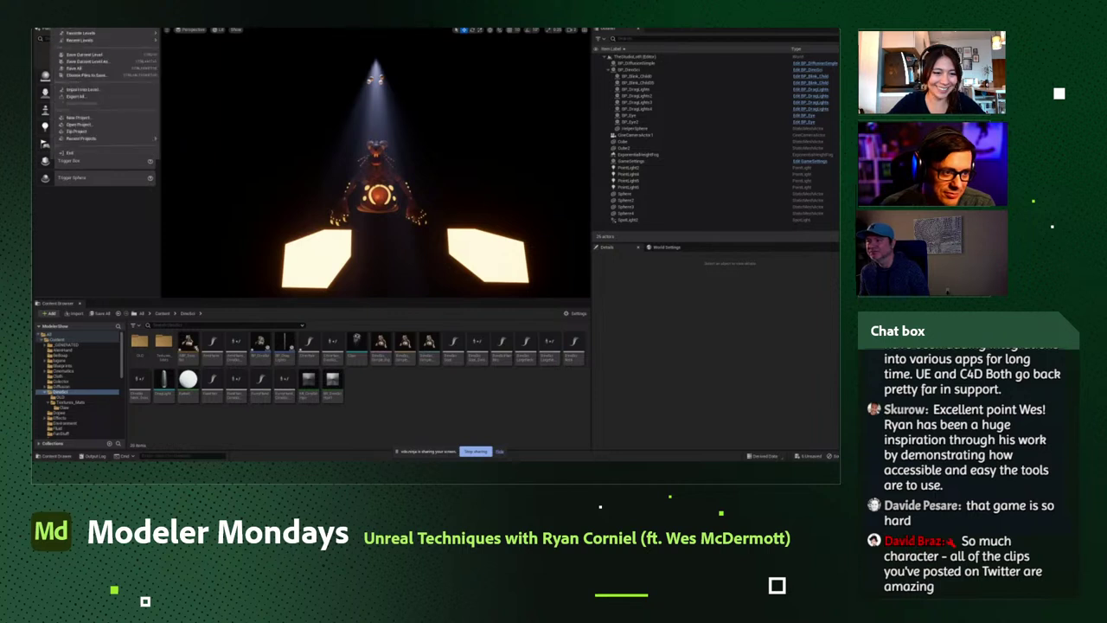
left_click(59, 26)
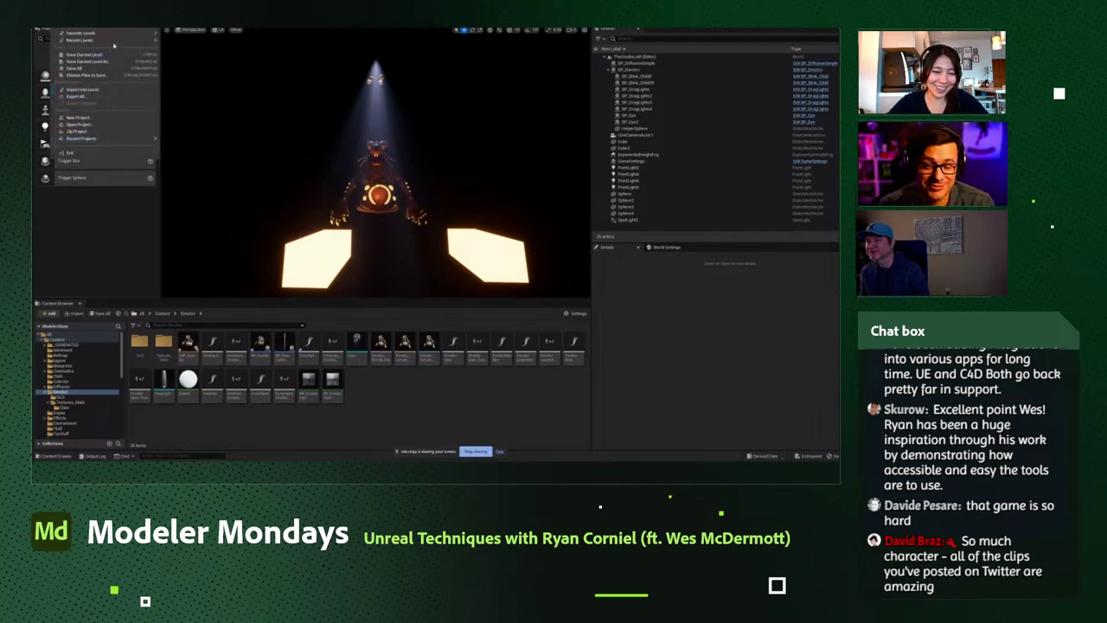
mouse_move(95, 40)
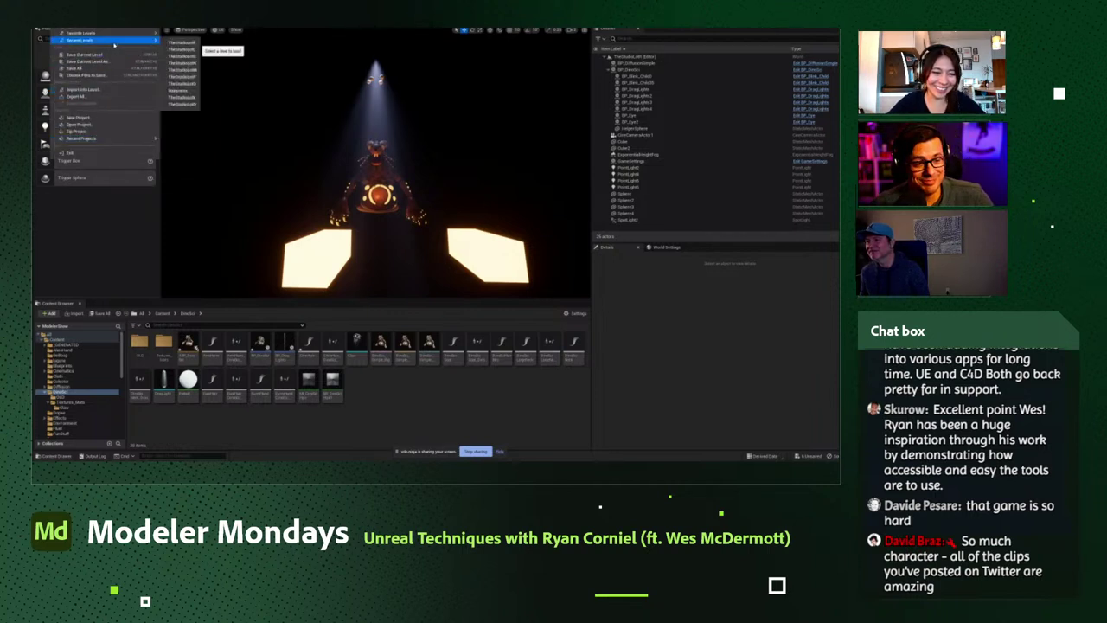
left_click(197, 52)
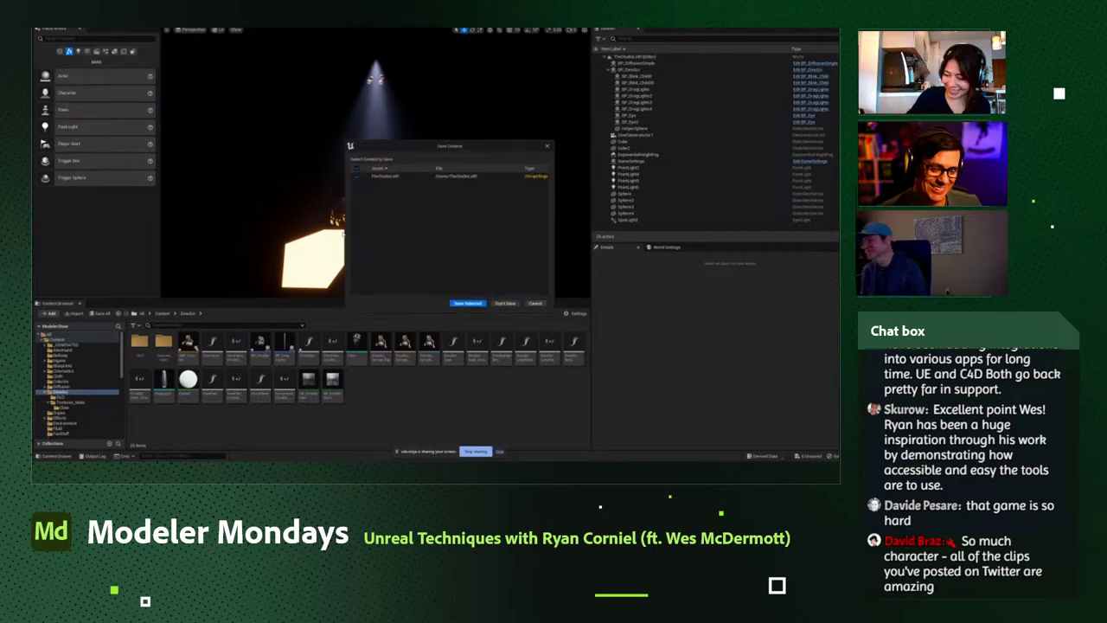
left_click(505, 303)
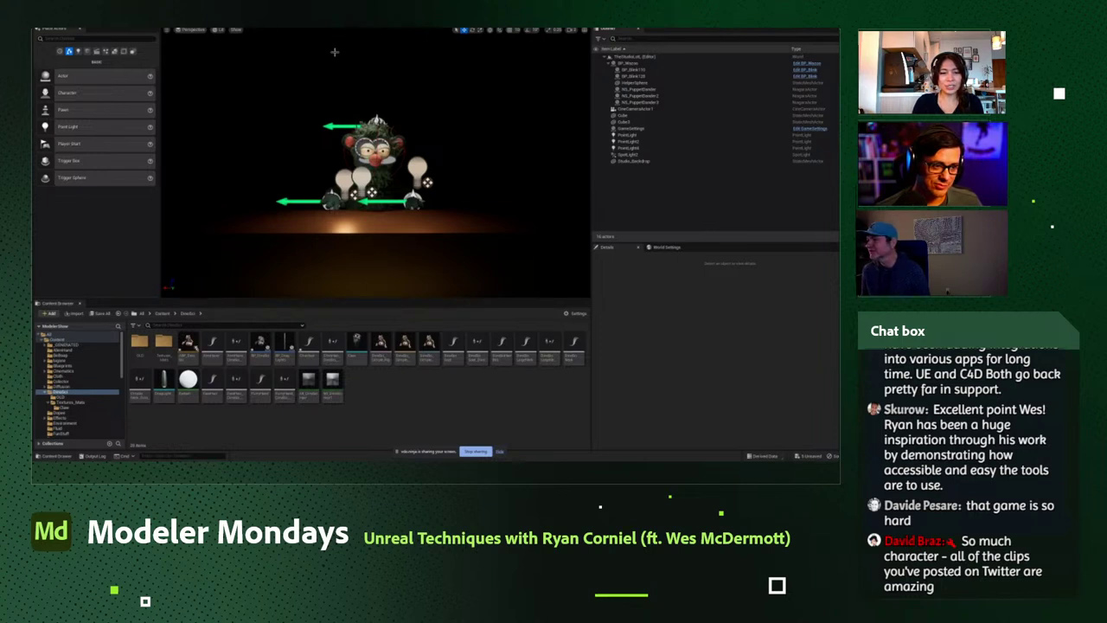
Raise the left and right point lights slightly and shift the lower-centre light sideways.
scroll(339, 98, "up", 2)
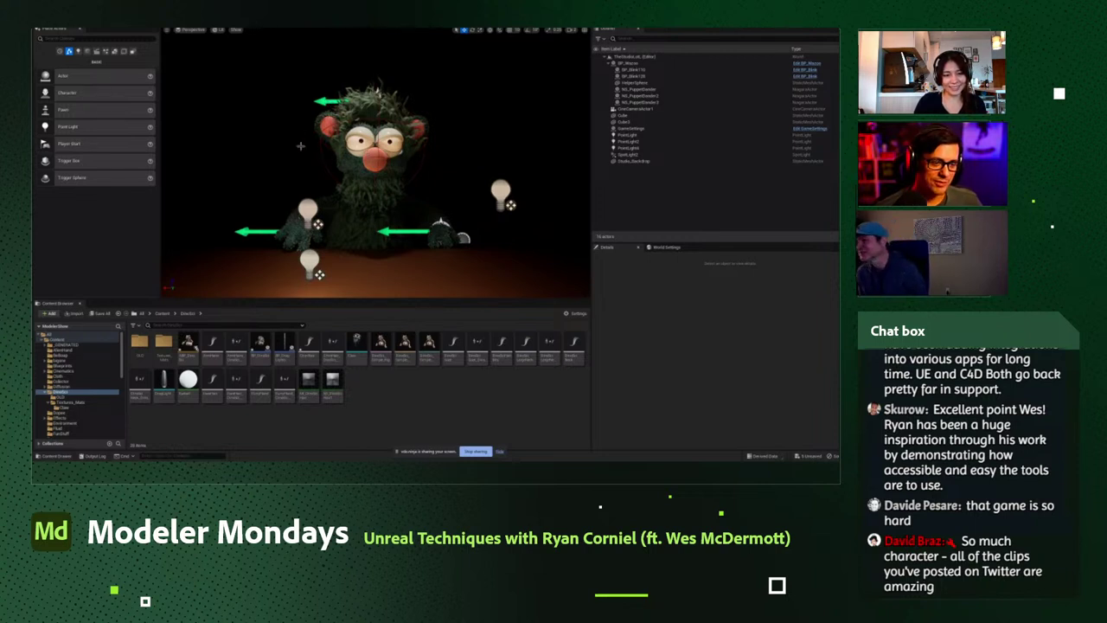
left_click(313, 214)
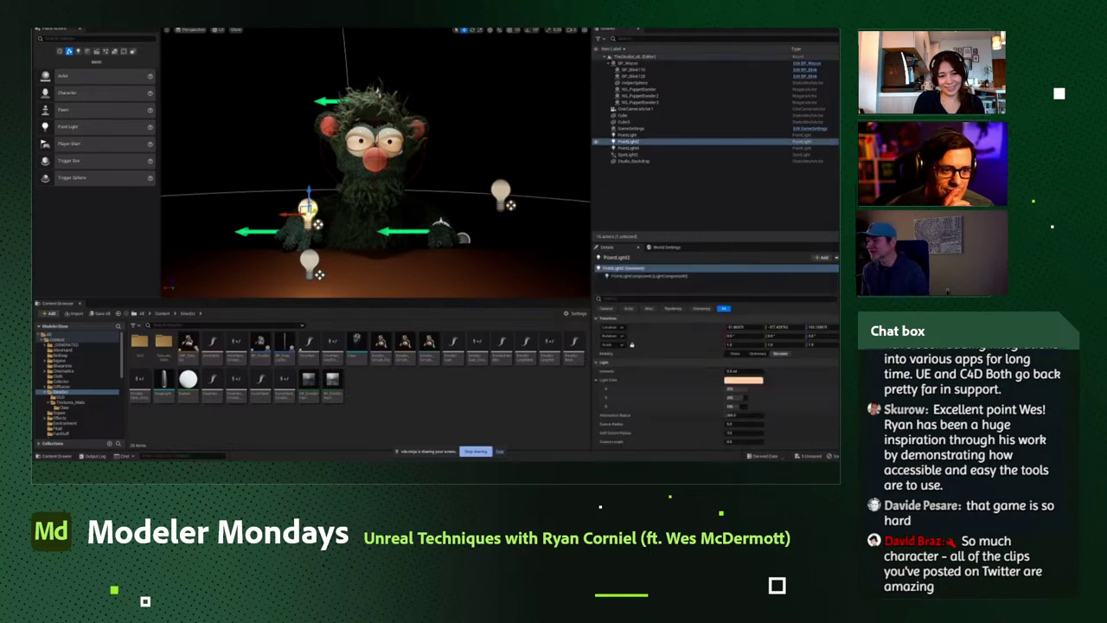
mouse_move(309, 192)
left_mouse_down()
mouse_move(309, 100)
mouse_move(309, 182)
left_mouse_up()
left_click(504, 194)
mouse_move(503, 177)
left_mouse_down()
mouse_move(504, 148)
mouse_move(502, 164)
left_mouse_up()
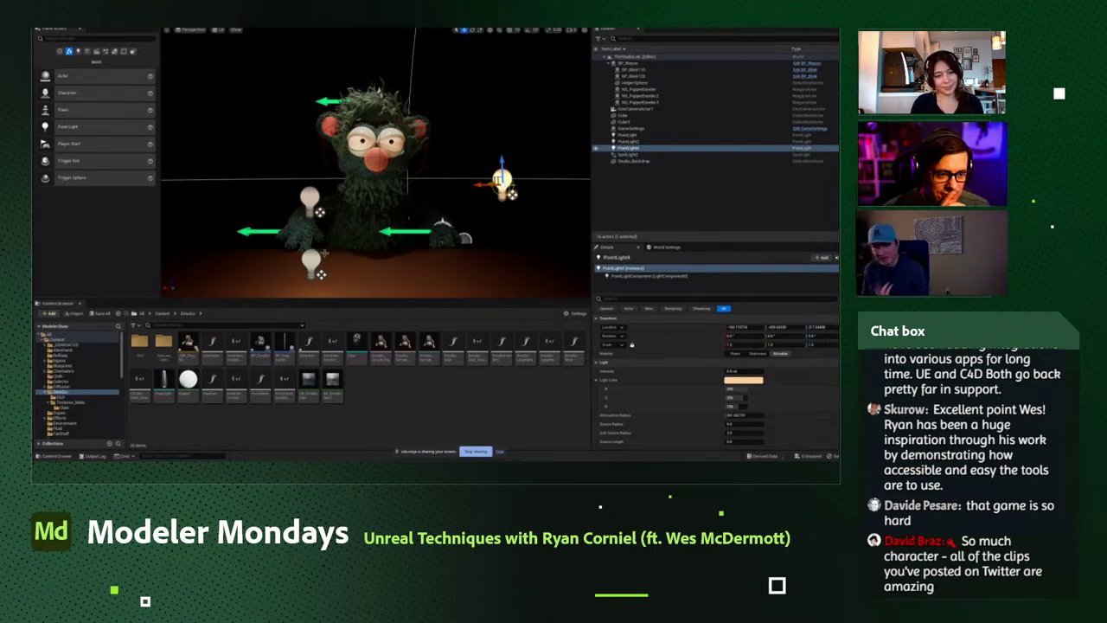
left_click(313, 262)
left_click_drag(313, 263, 346, 253)
right_click_drag(346, 253, 459, 193)
Drag the HelperSphere up, right and slightly left in front of the puppet's face so its eyes follow.
key("g")
scroll(463, 208, "up", 3)
scroll(463, 213, "up", 2)
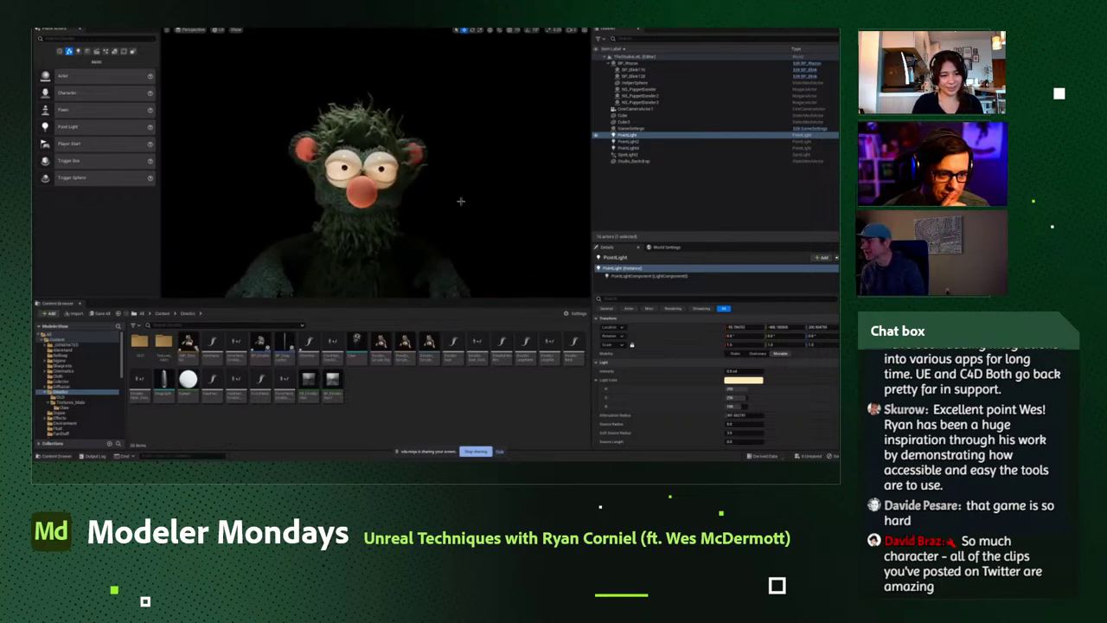
left_click(637, 109)
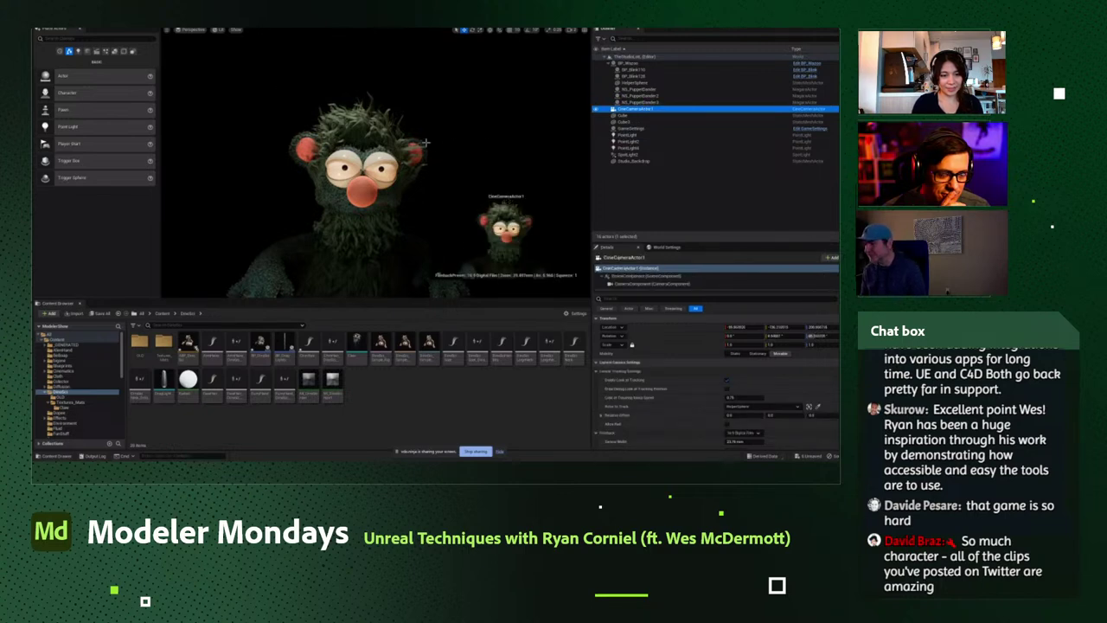
left_click(636, 82)
mouse_move(376, 196)
left_mouse_down()
mouse_move(377, 164)
mouse_move(360, 177)
mouse_move(348, 161)
mouse_move(378, 161)
mouse_move(377, 179)
left_mouse_up()
key("g")
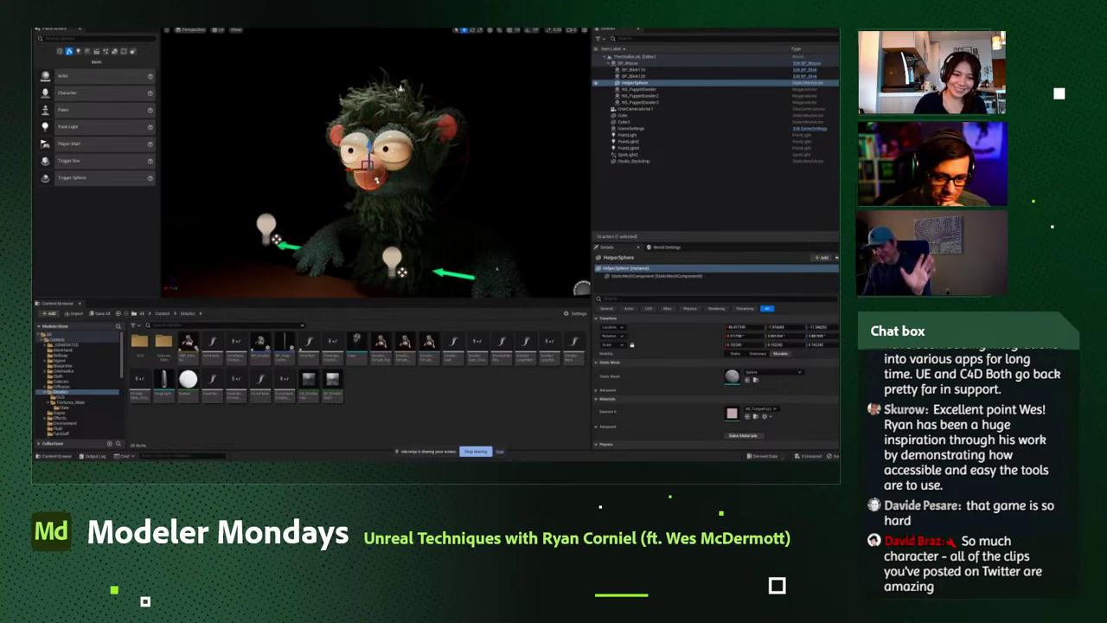
left_click_drag(377, 179, 379, 181)
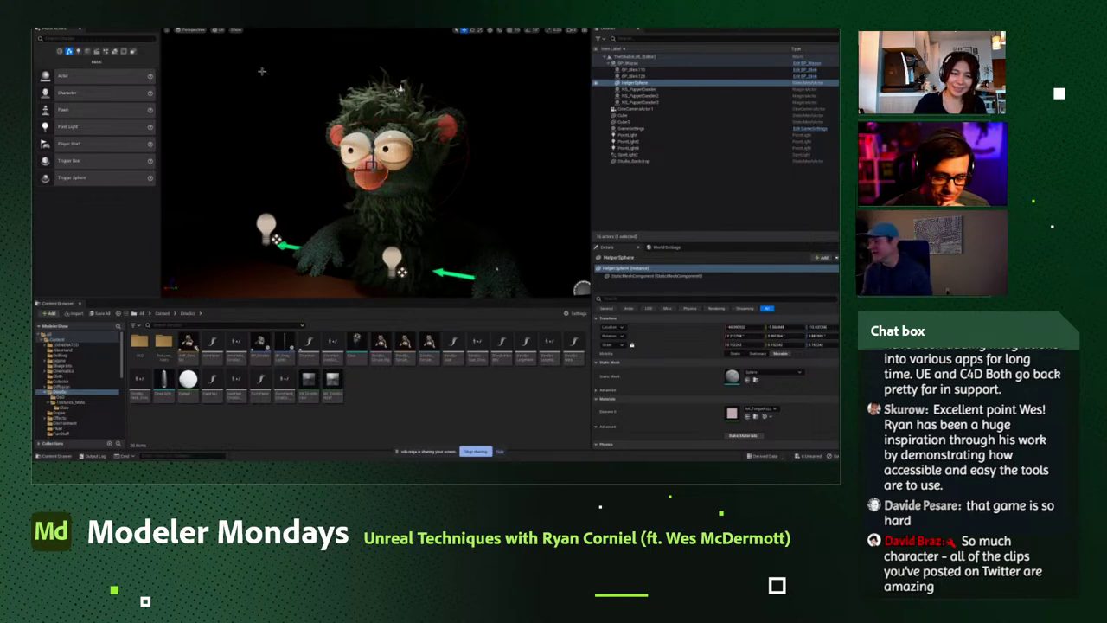
left_click_drag(376, 169, 386, 173)
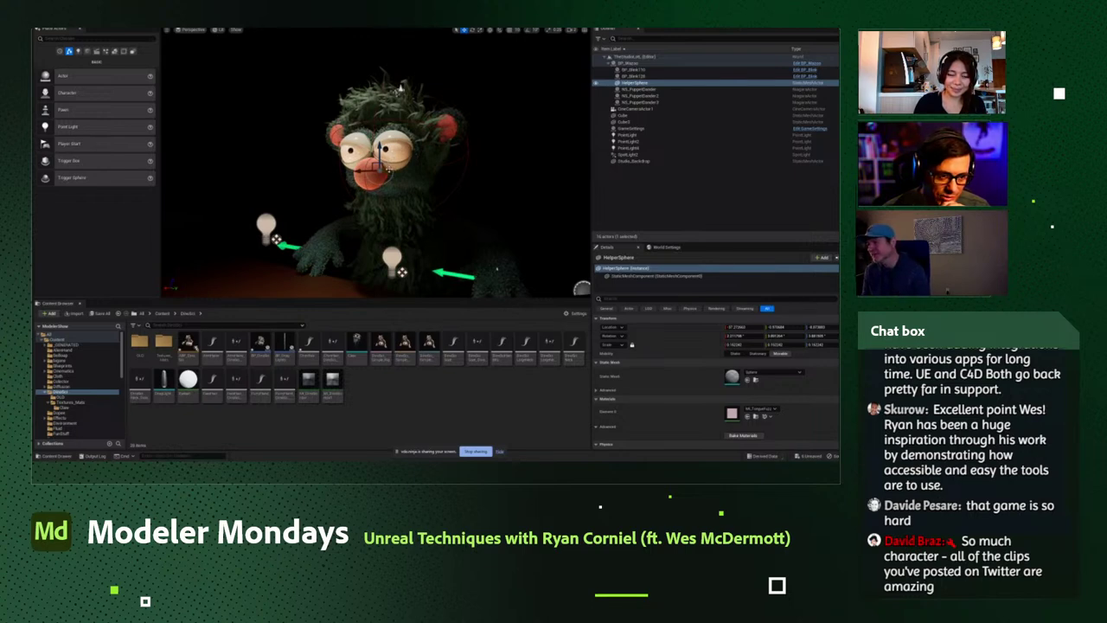
left_click_drag(387, 173, 381, 171)
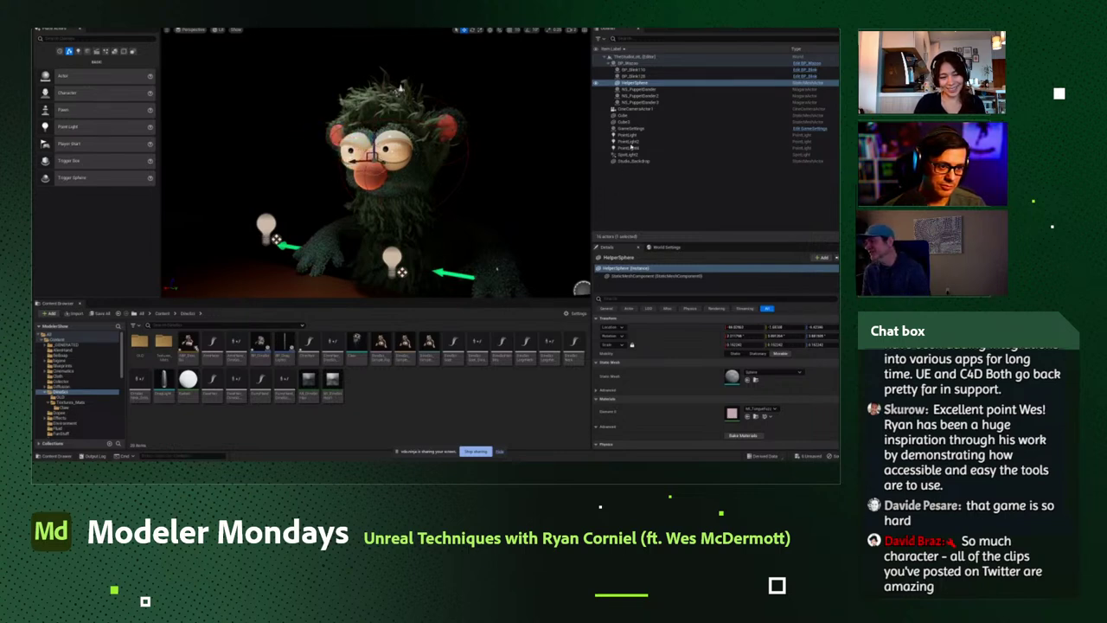
left_click(639, 109)
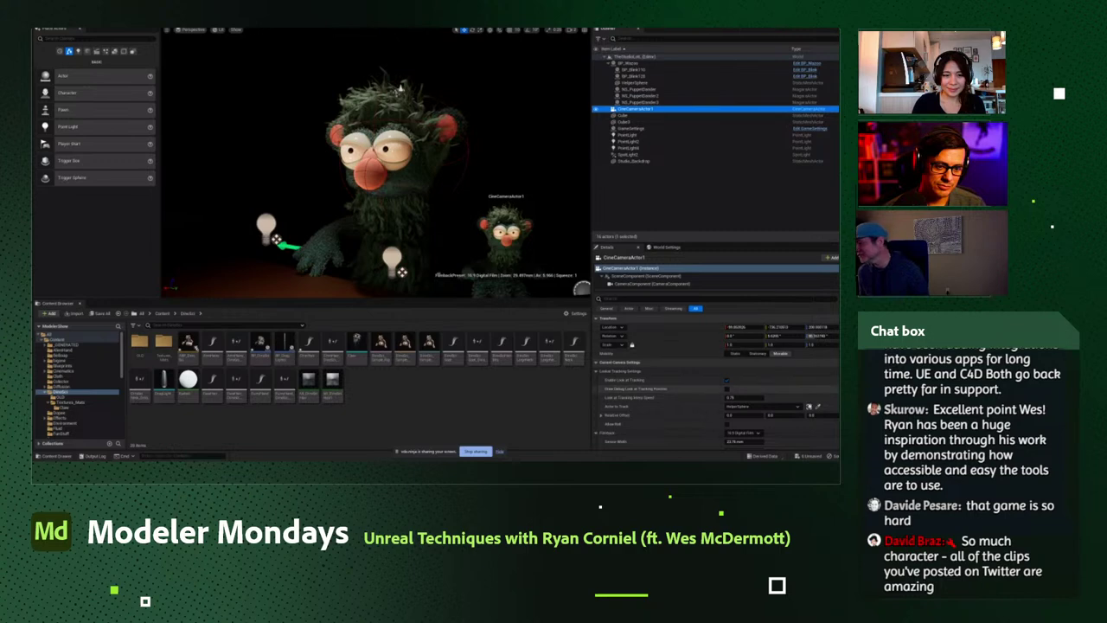
scroll(811, 399, "down", 4)
scroll(811, 399, "down", 1)
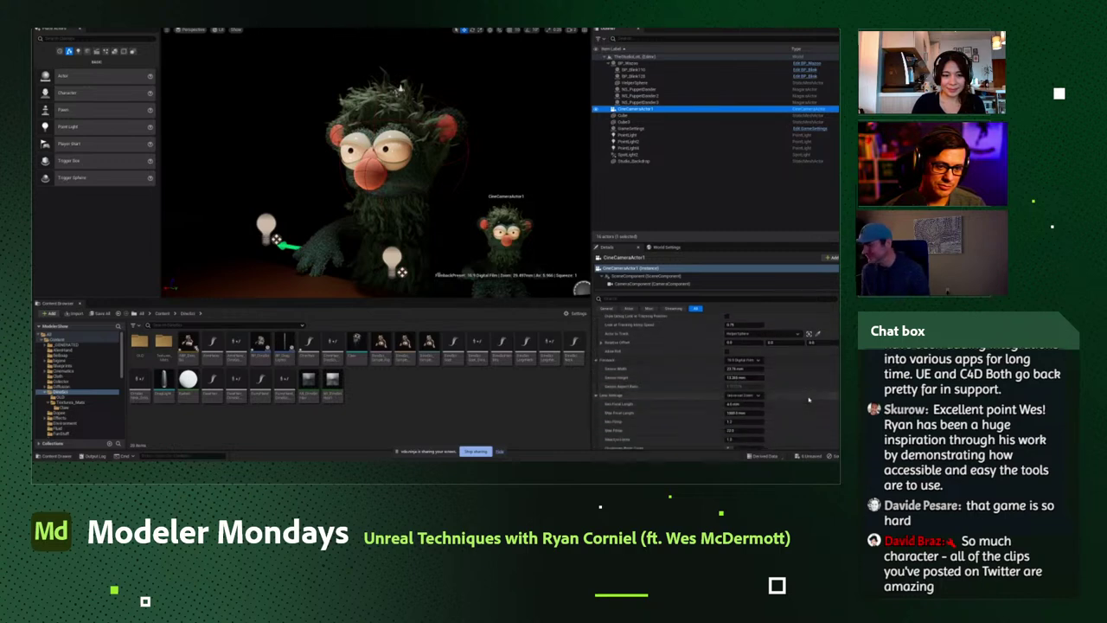
left_click(678, 190)
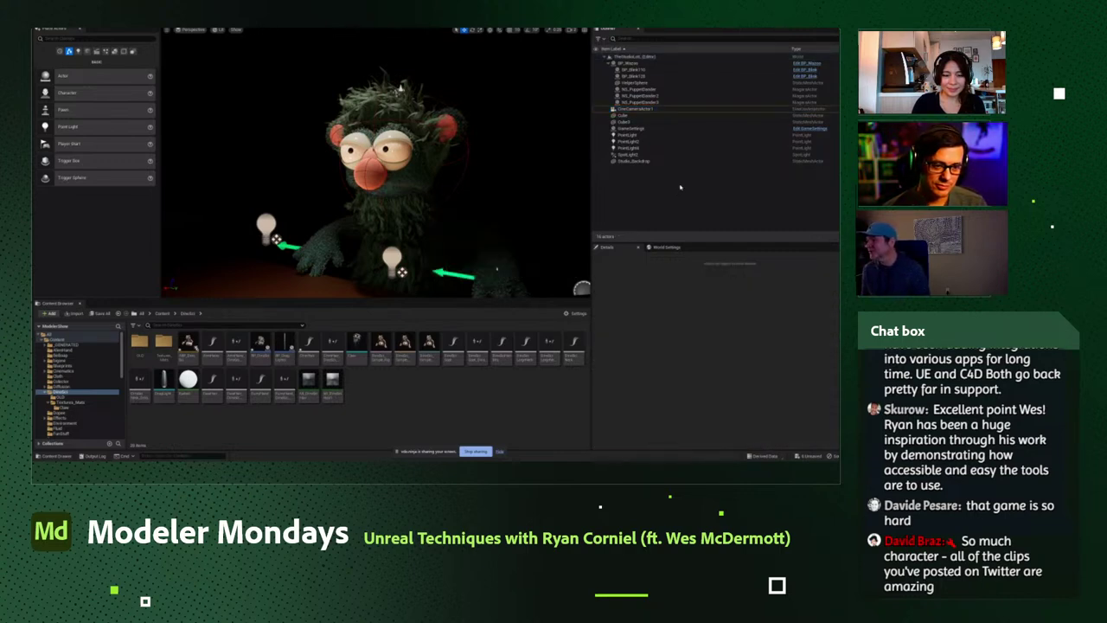
left_click(683, 109)
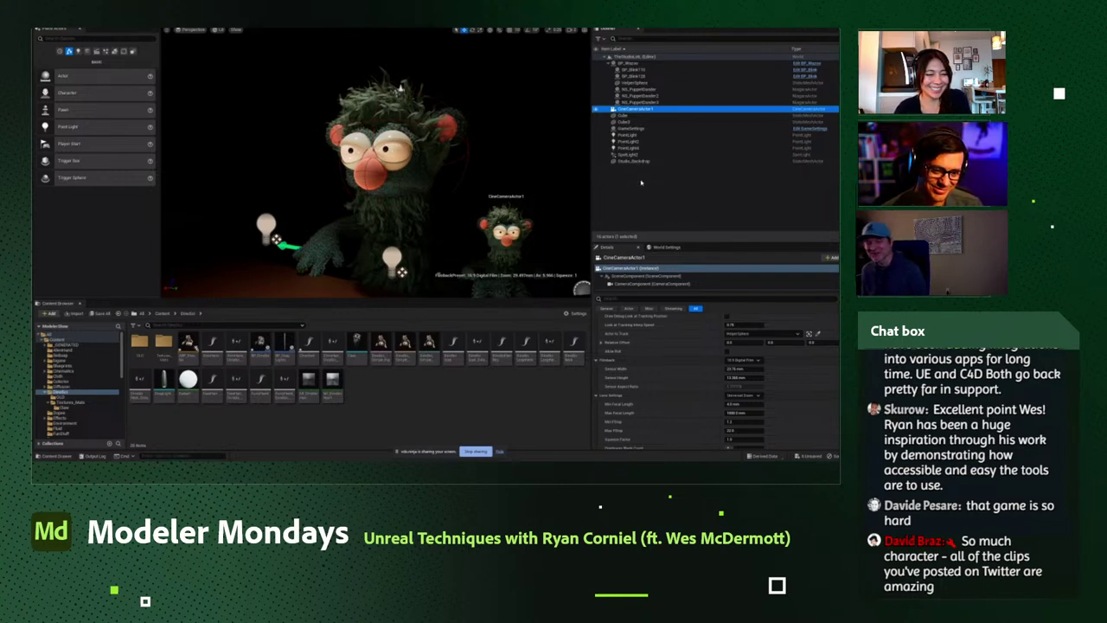
left_click(629, 230)
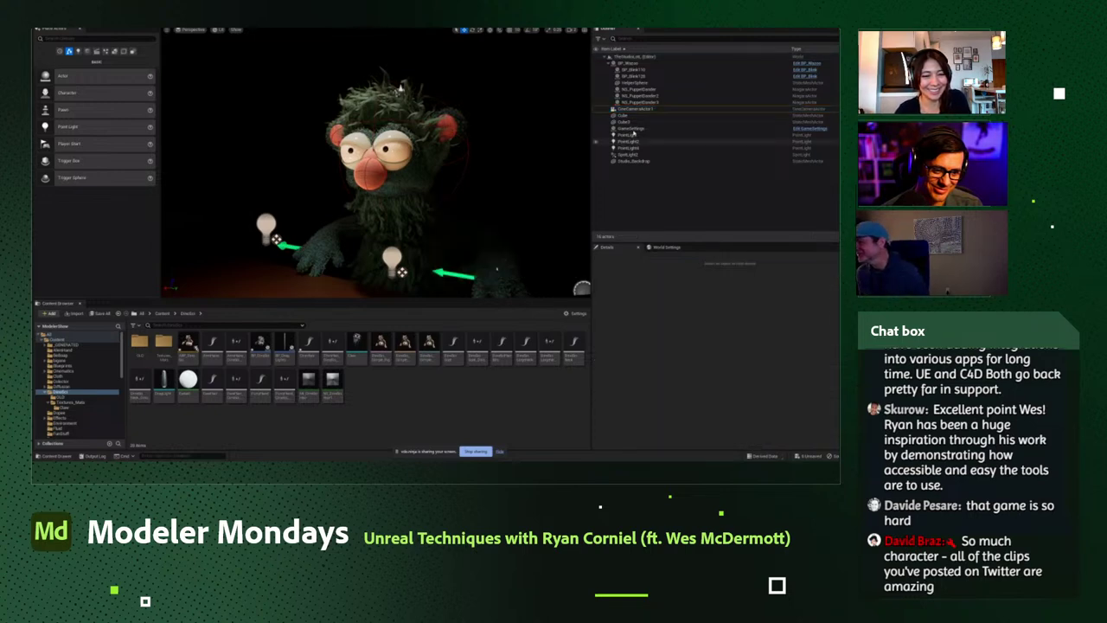
Hide editor icons with G, play full screen via Alt+P and F11, then exit with Escape.
left_click_drag(509, 192, 519, 192, "alt")
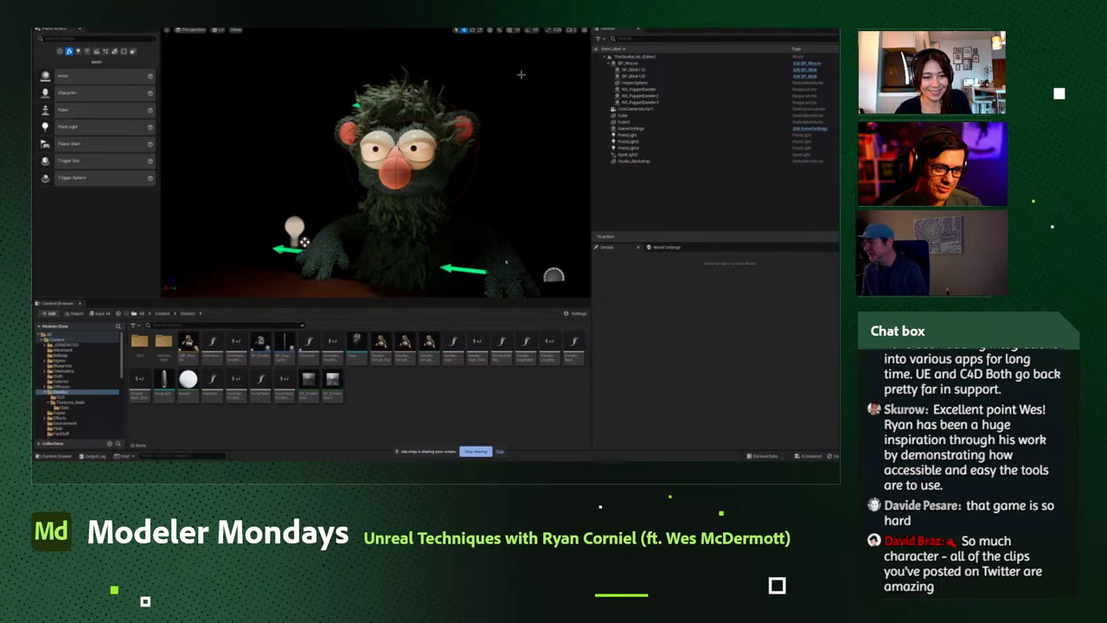
key("g")
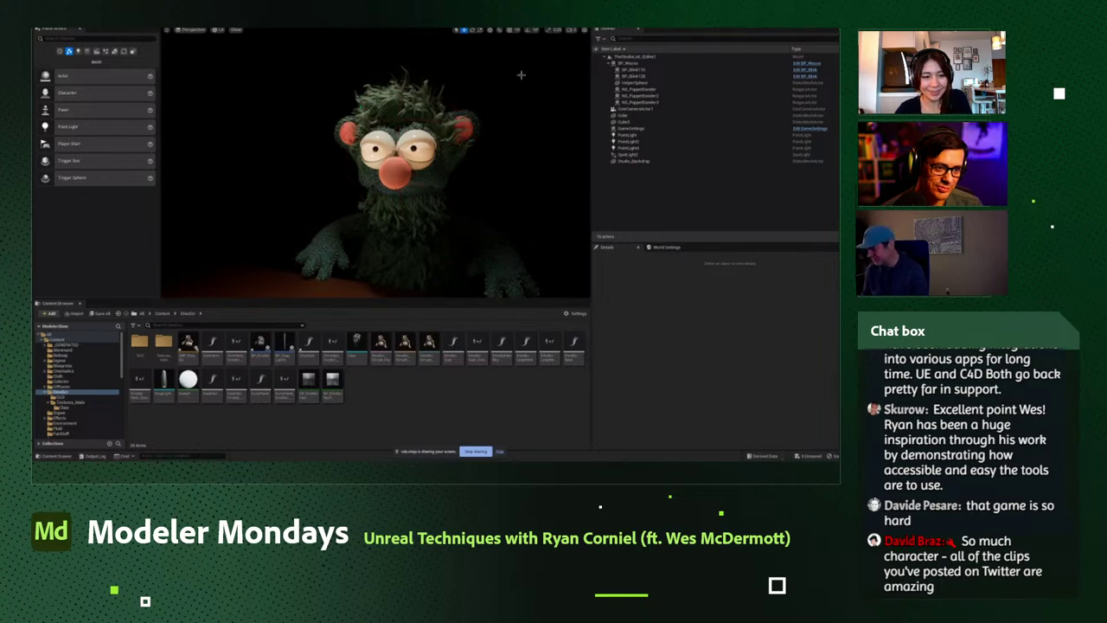
key("alt+p")
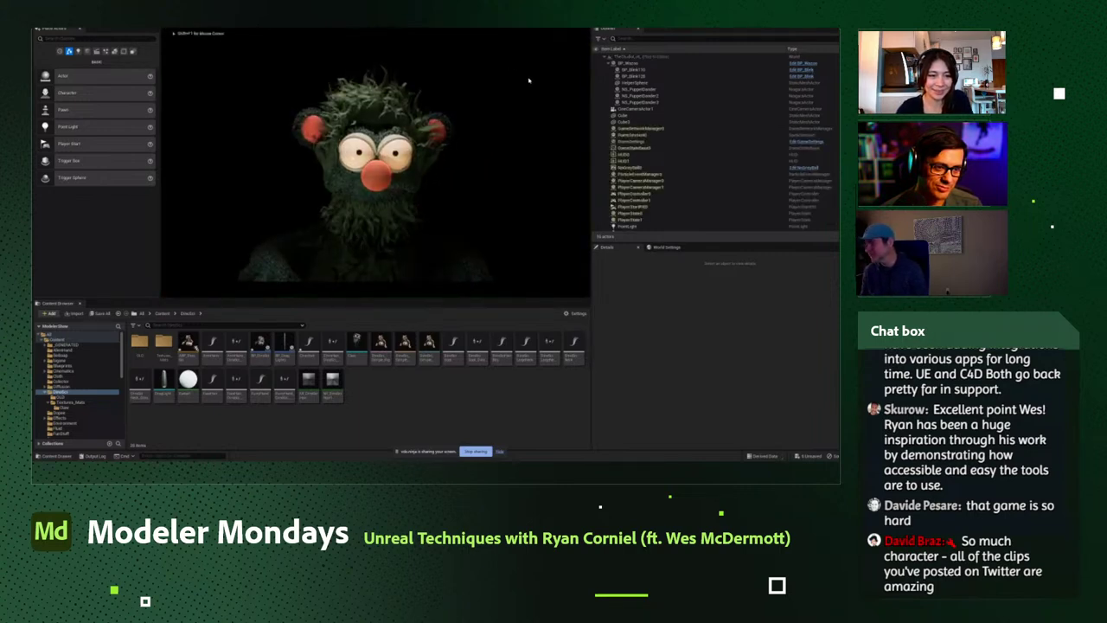
key("F11")
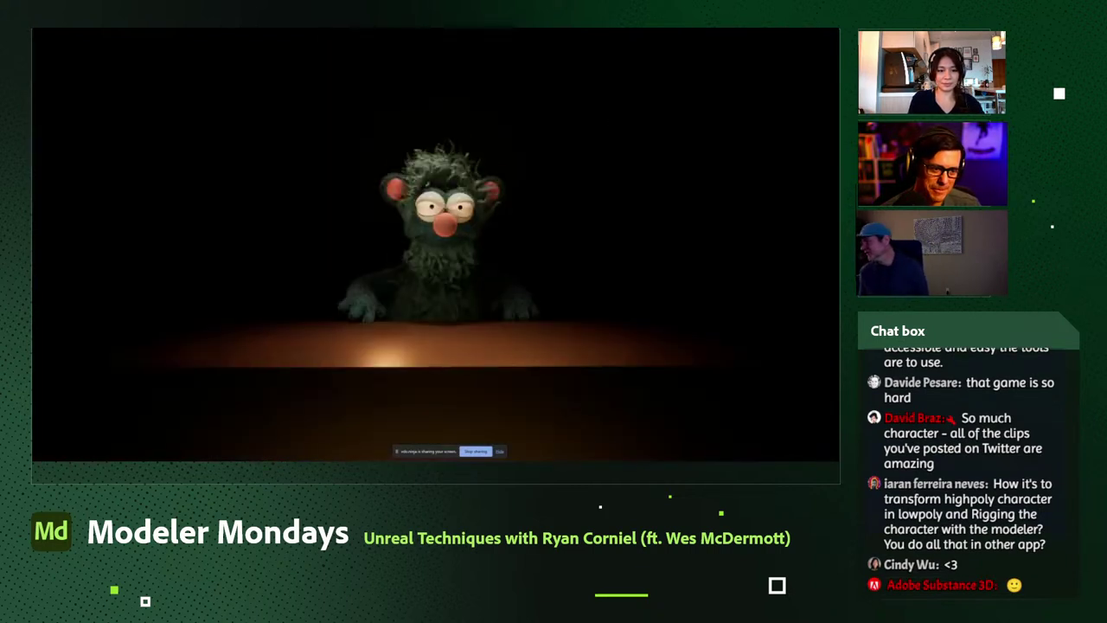
key("Escape")
Choose a TheStudio level from File > Recent Levels.
left_click(76, 33)
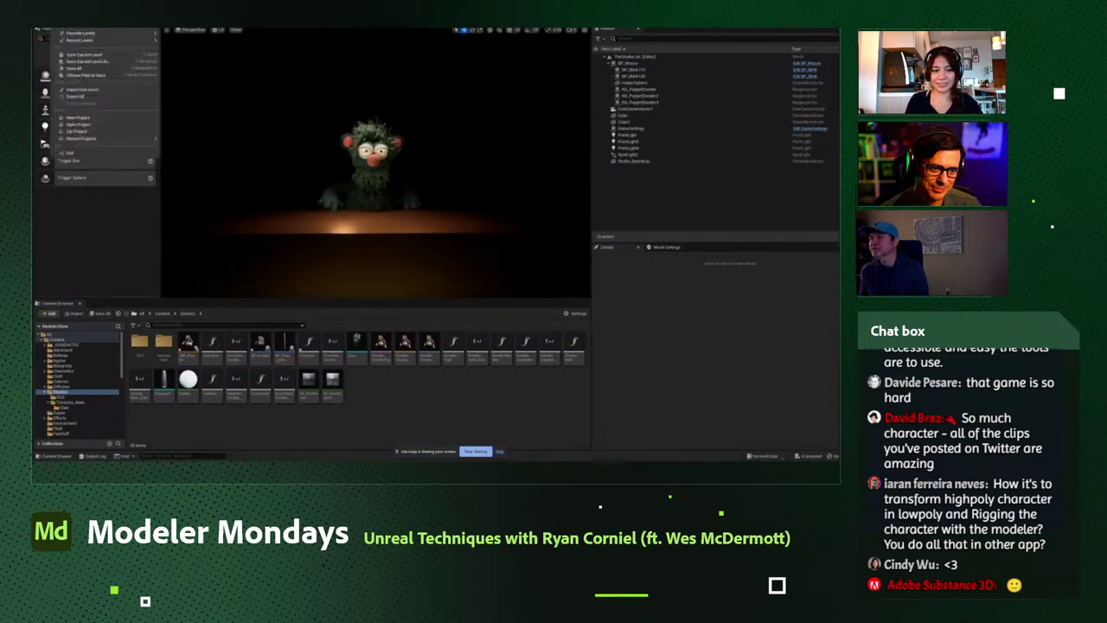
mouse_move(122, 40)
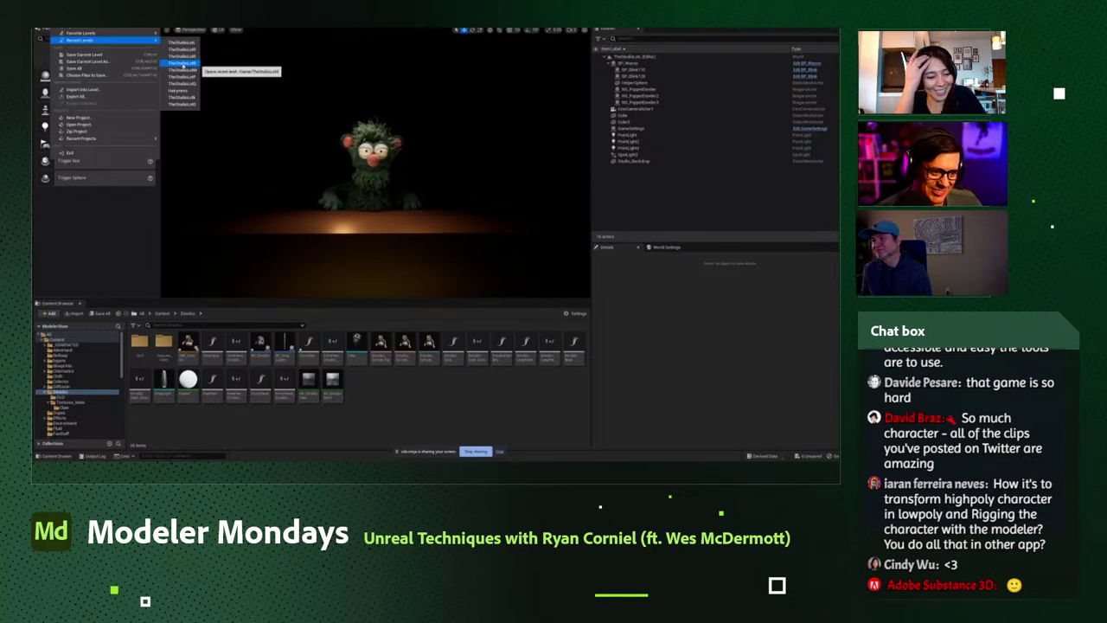
left_click(182, 66)
Discard unsaved changes so the desert level loads.
left_click(504, 300)
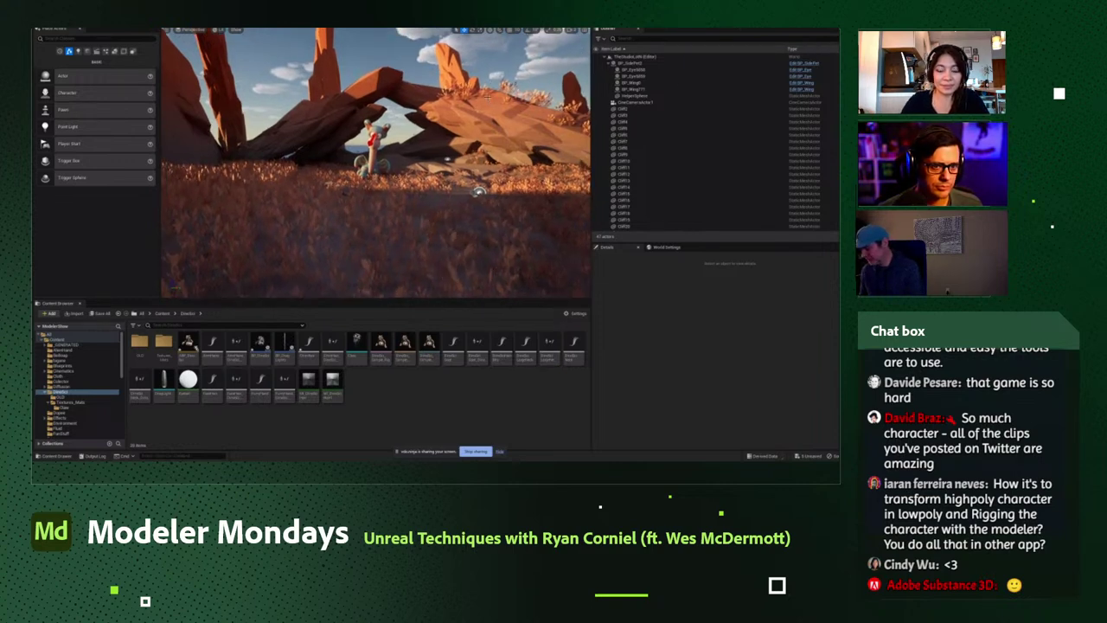
key("F11")
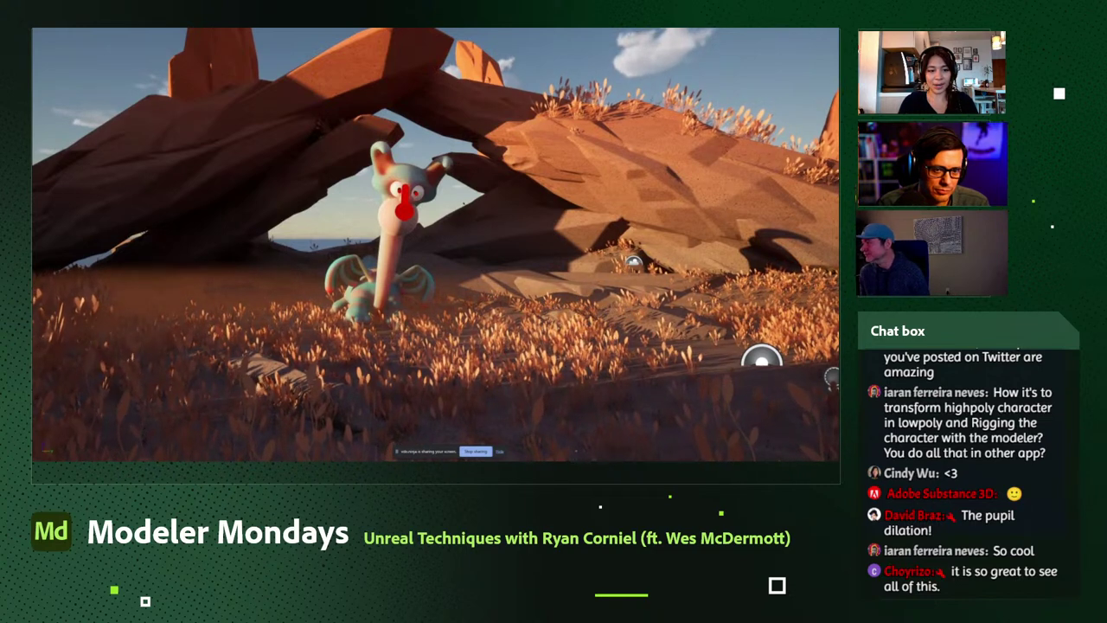
key("Escape")
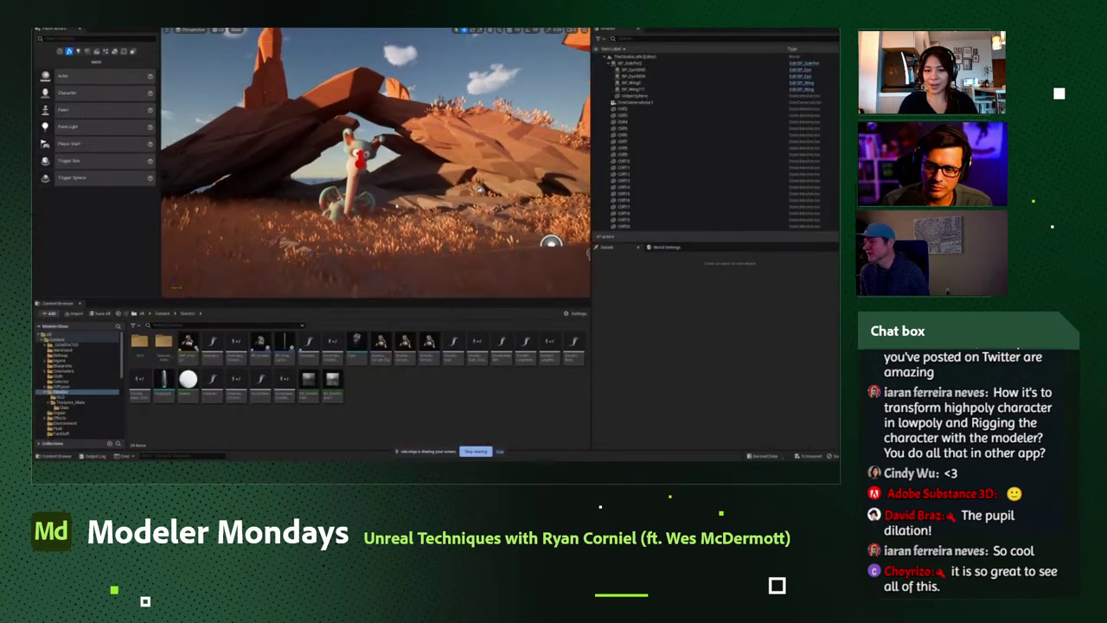